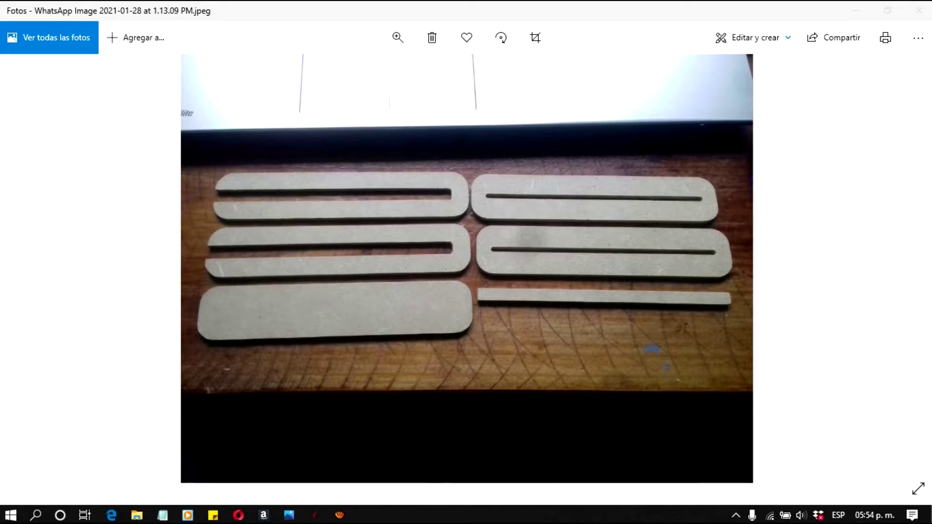
- Look through the photos of the individual cut lamp-base pieces and the assembled base
key(Left)
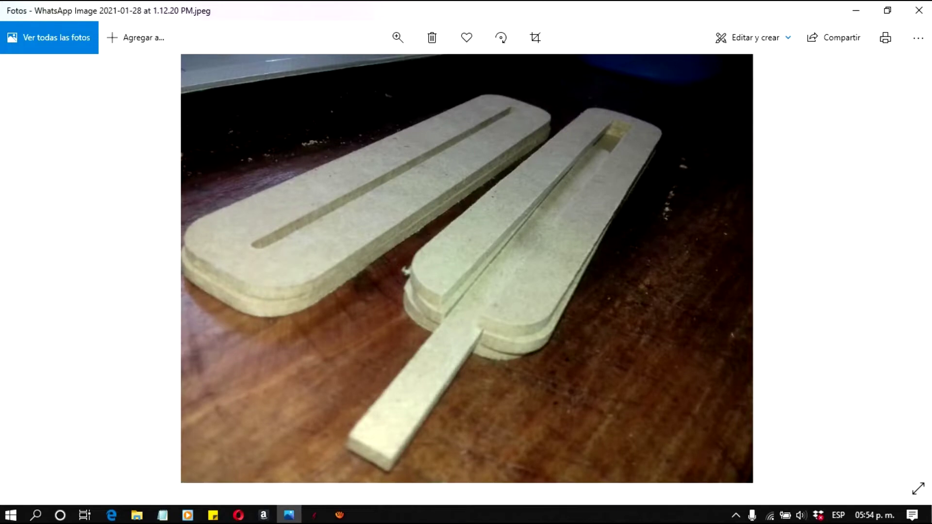
key(Left)
key(Right)
key(Left)
key(Right)
key(Right)
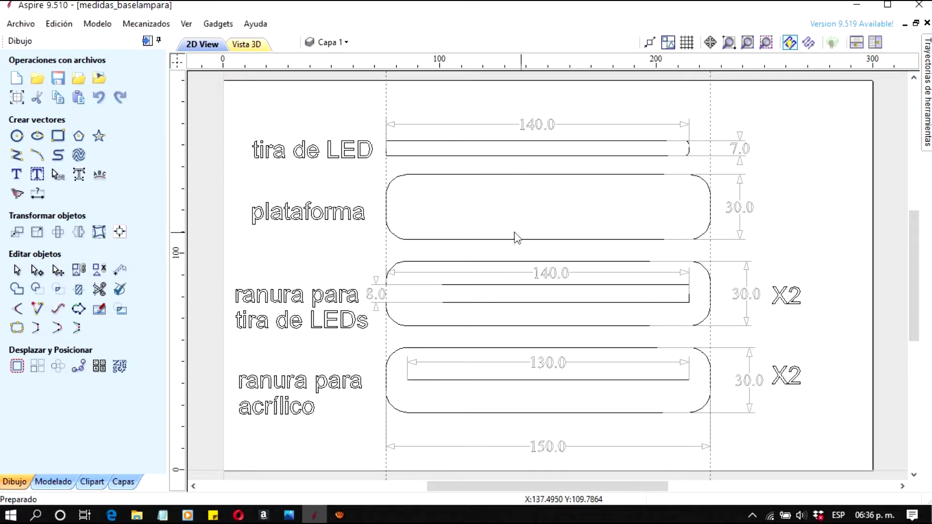
- Examine the dimensioned reference outlines for the LED strip, platform, LED strip slot and acrylic slot pieces
click(491, 182)
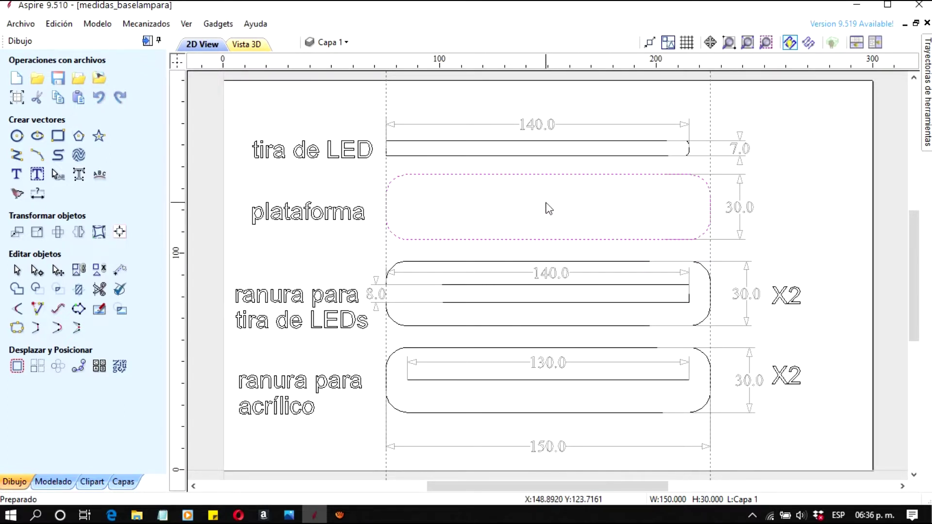
click(297, 307)
click(431, 263)
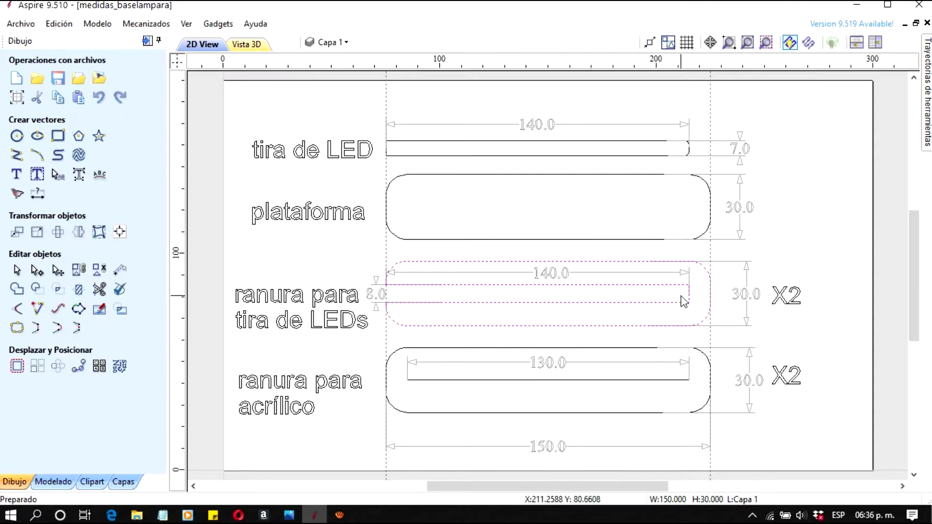
click(343, 387)
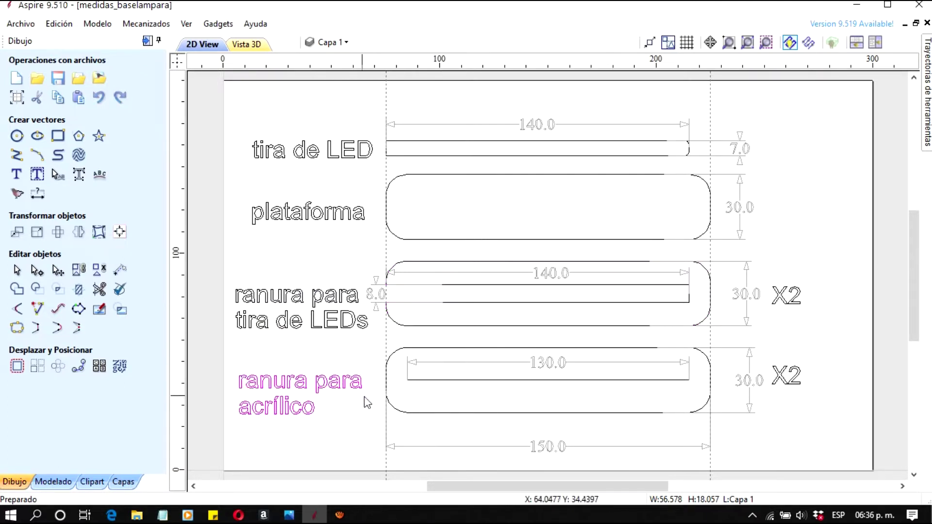
click(430, 412)
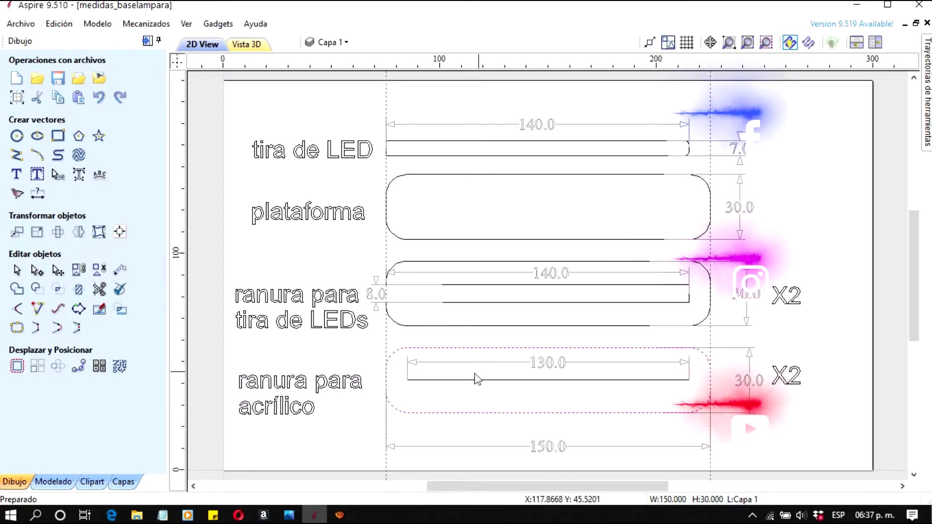
click(413, 379)
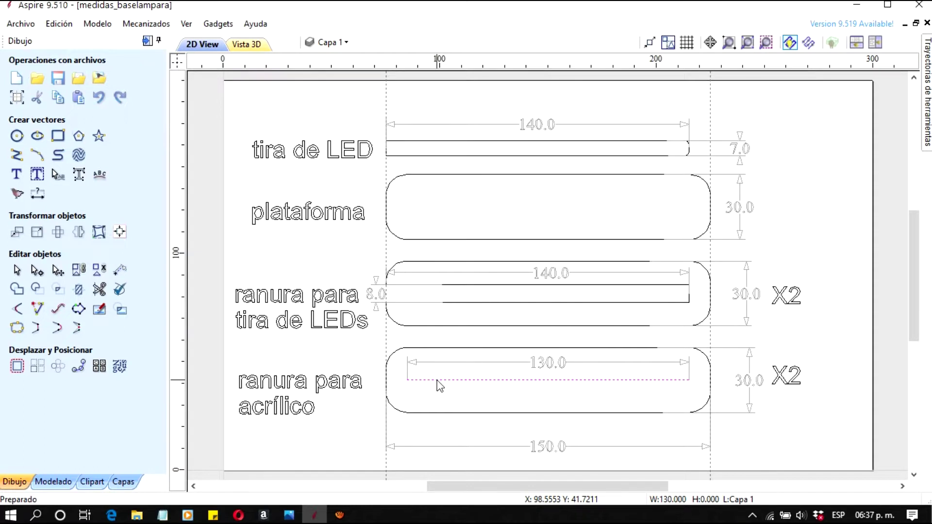
click(432, 141)
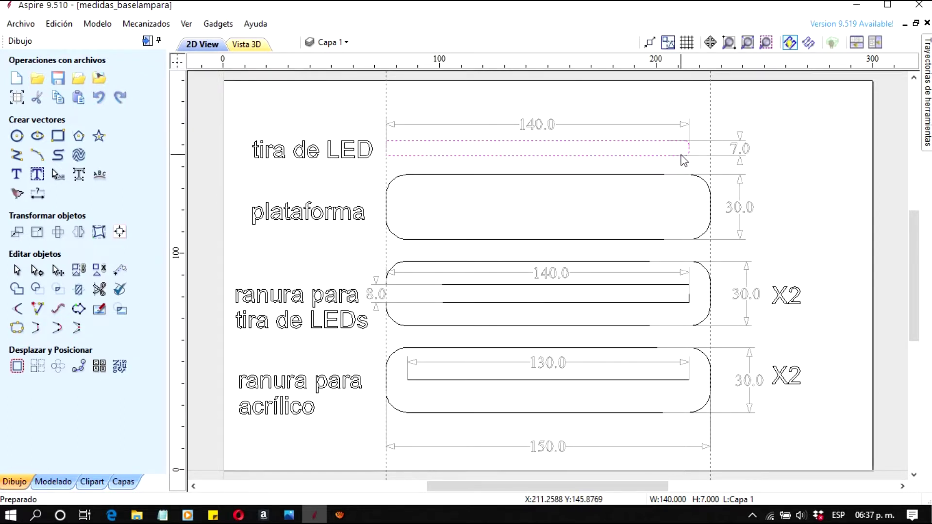
click(831, 161)
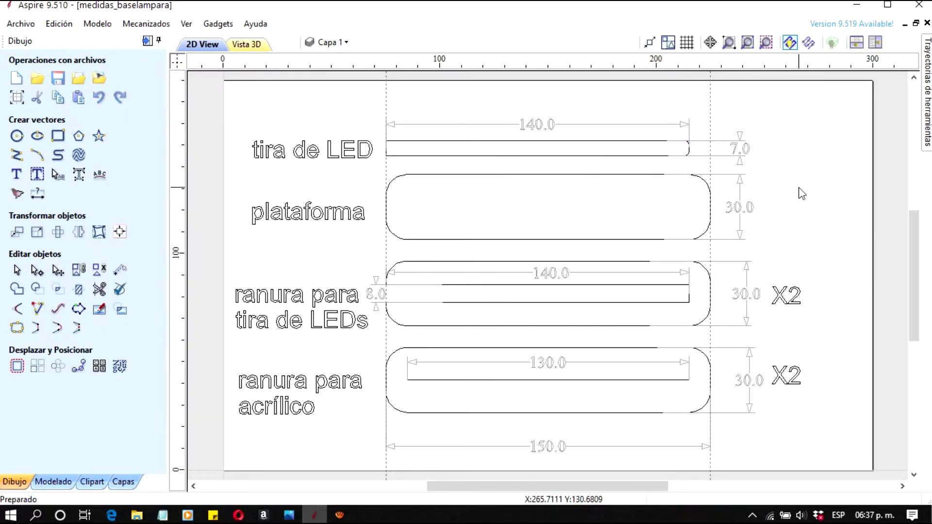
click(290, 322)
click(294, 384)
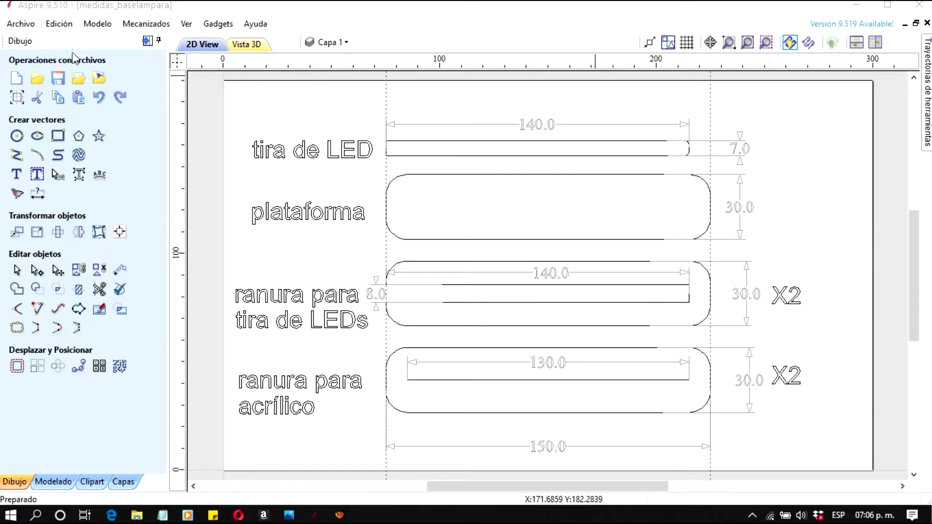
- Create a new single-sided job 300 mm wide, 180 mm high and 3 mm thick, with the XY origin at the lower-left corner
click(15, 79)
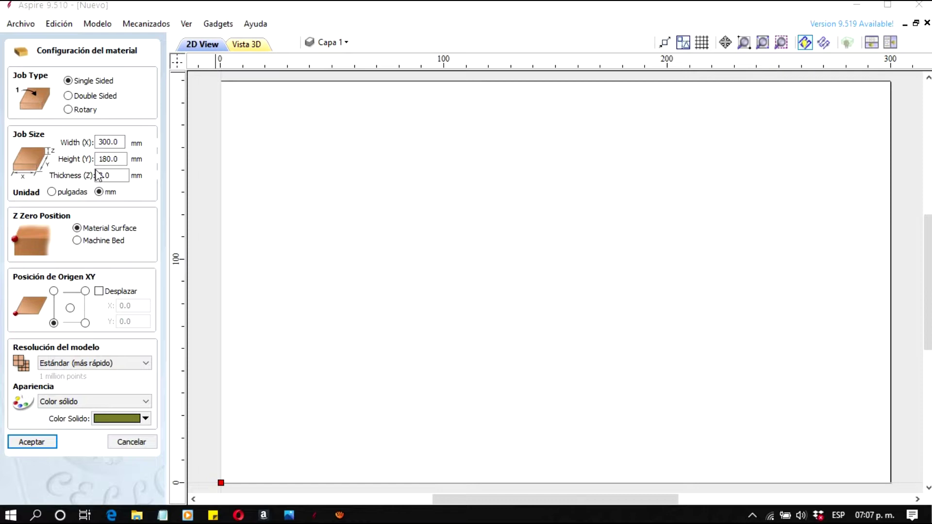
click(121, 142)
click(122, 159)
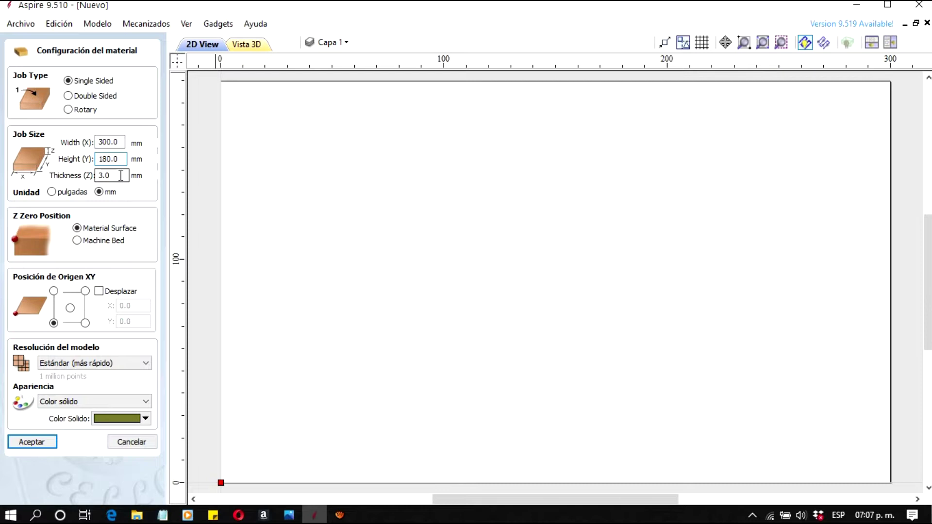
click(121, 175)
click(119, 178)
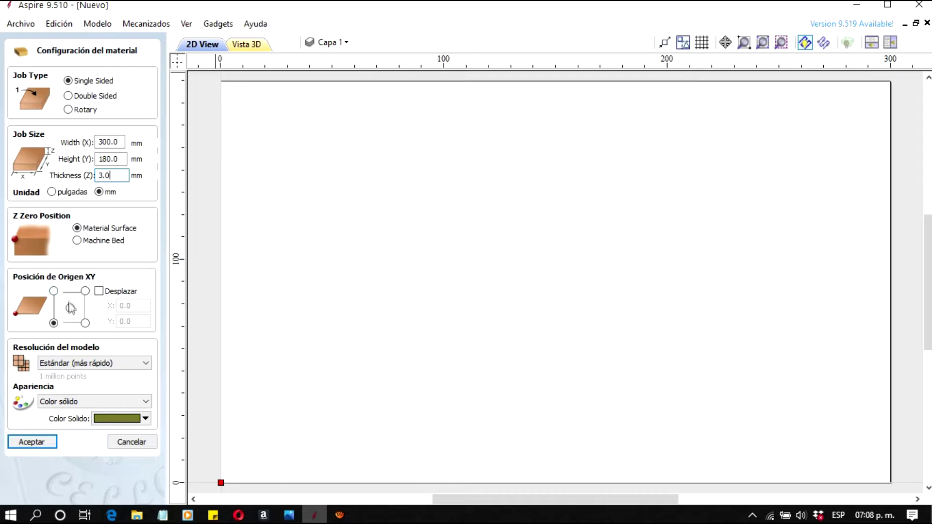
click(54, 323)
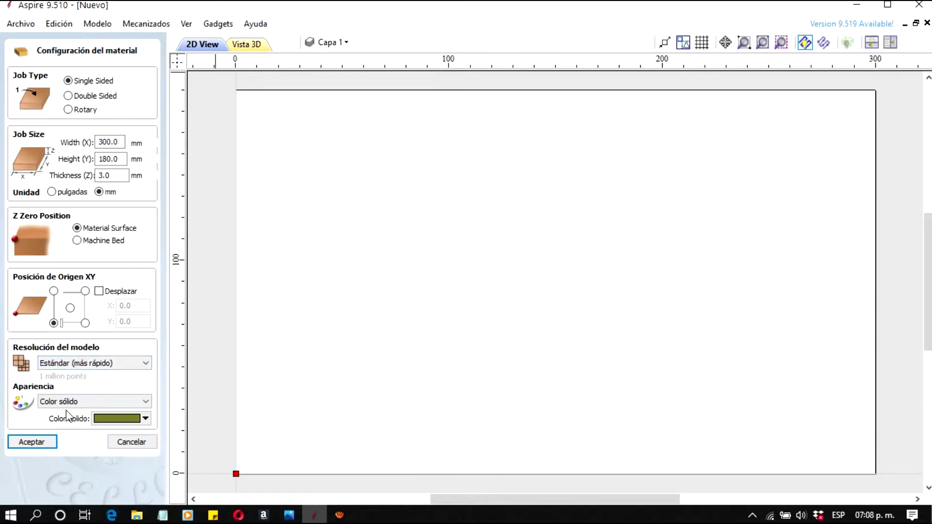
click(45, 443)
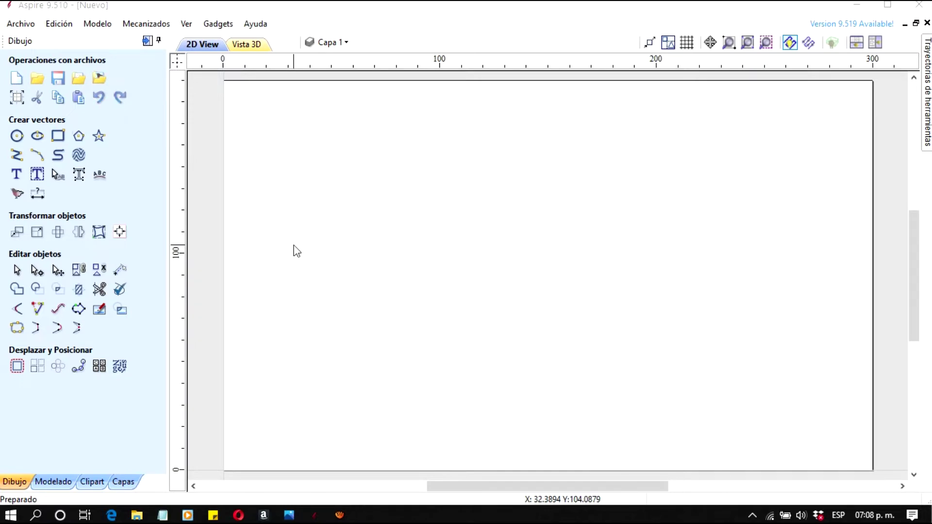
- Draw a square-cornered rectangle about 122 mm wide and 28 mm high on the blank material
click(58, 135)
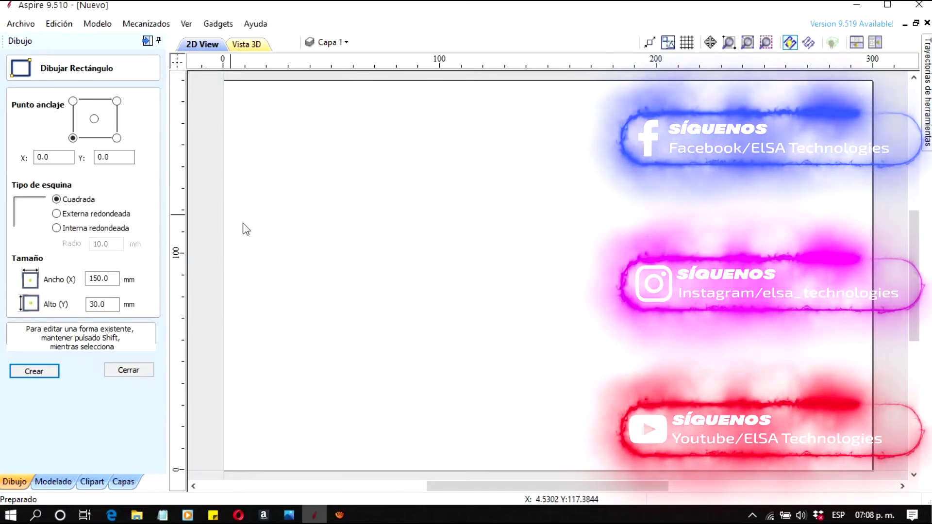
drag(317, 192, 583, 256)
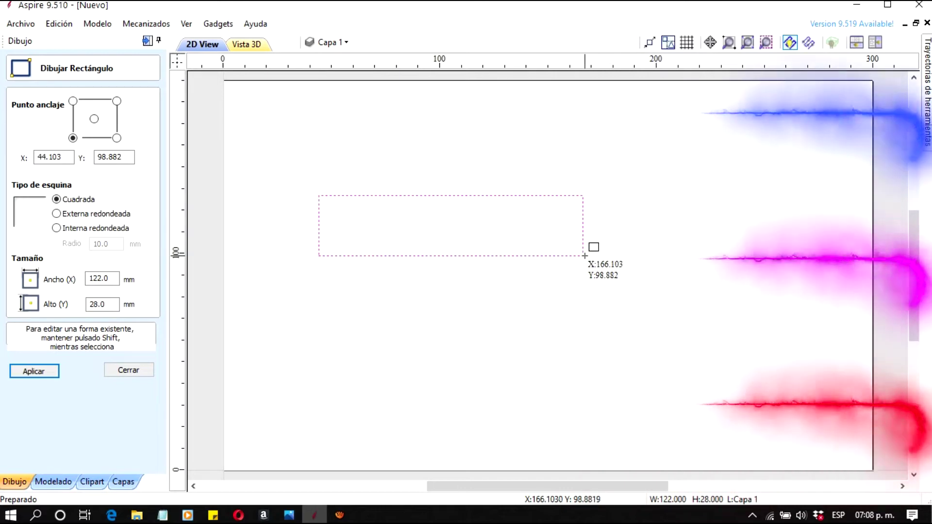
- Try to size the rectangle to 150 mm by 30 mm with externally rounded corners and a lower-left anchor
double_click(100, 279)
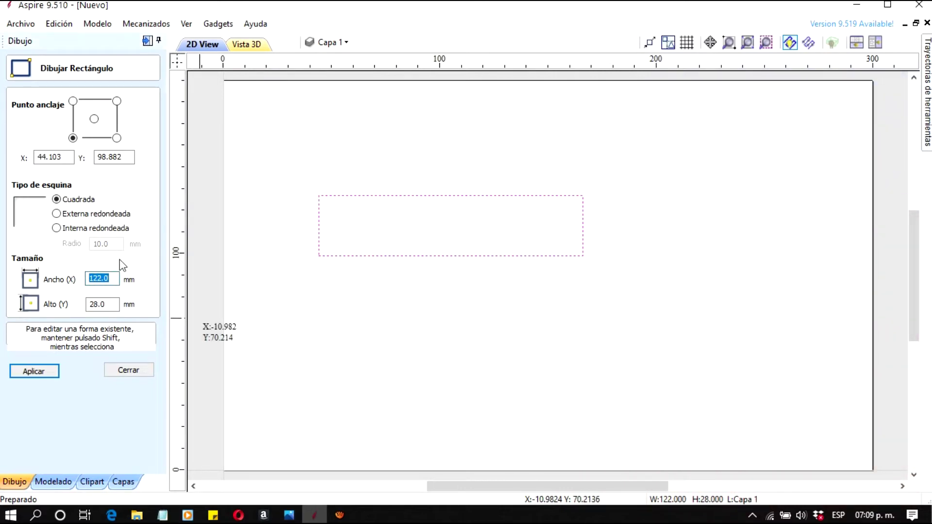
text(150)
key(Tab)
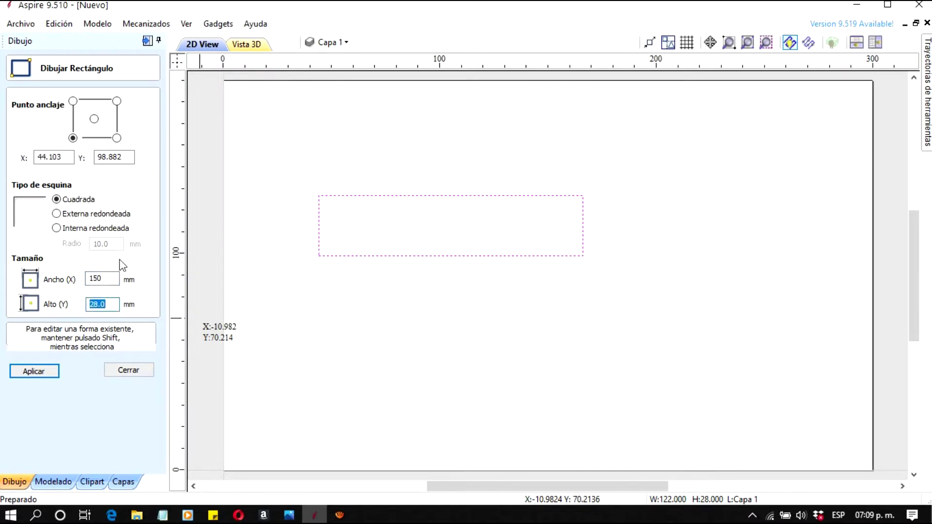
text(30)
click(57, 219)
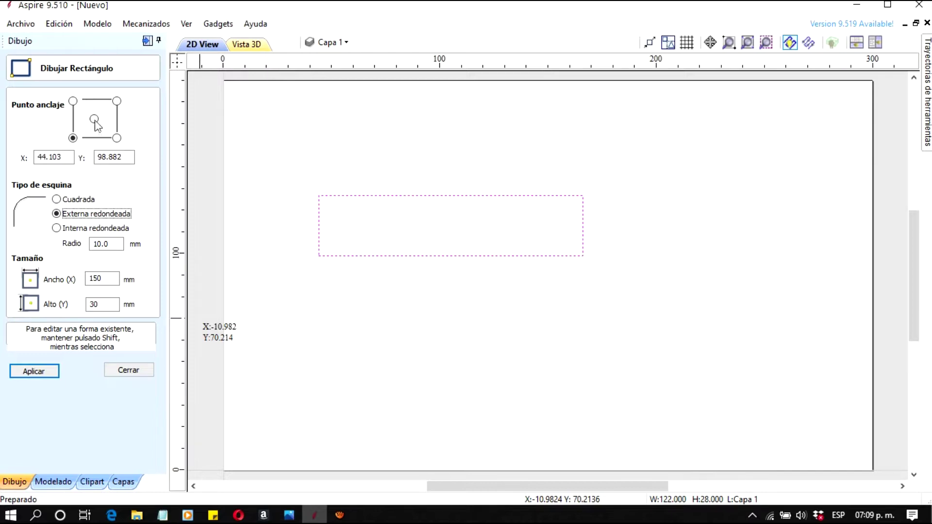
click(73, 138)
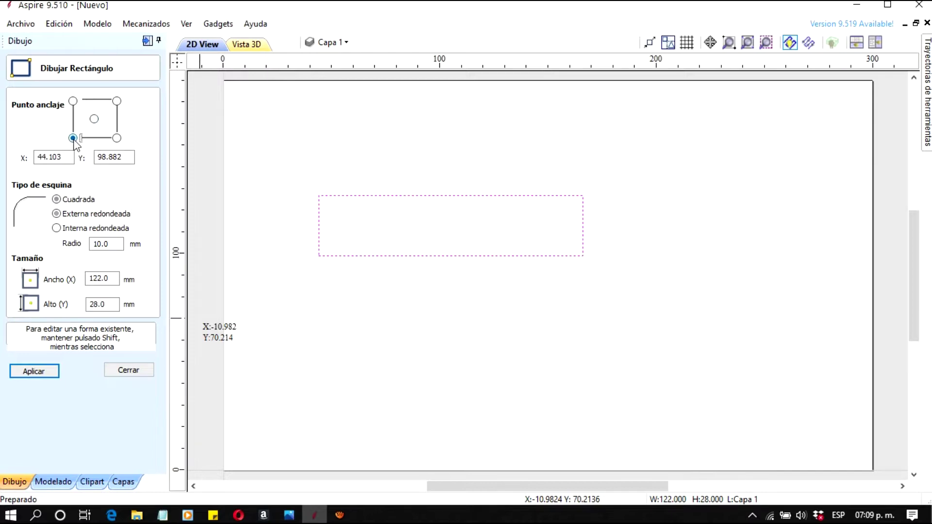
- Give the rectangle externally rounded corners of 10 mm radius and place its lower-left anchor at X 0, Y 0
click(87, 218)
click(63, 157)
double_click(54, 156)
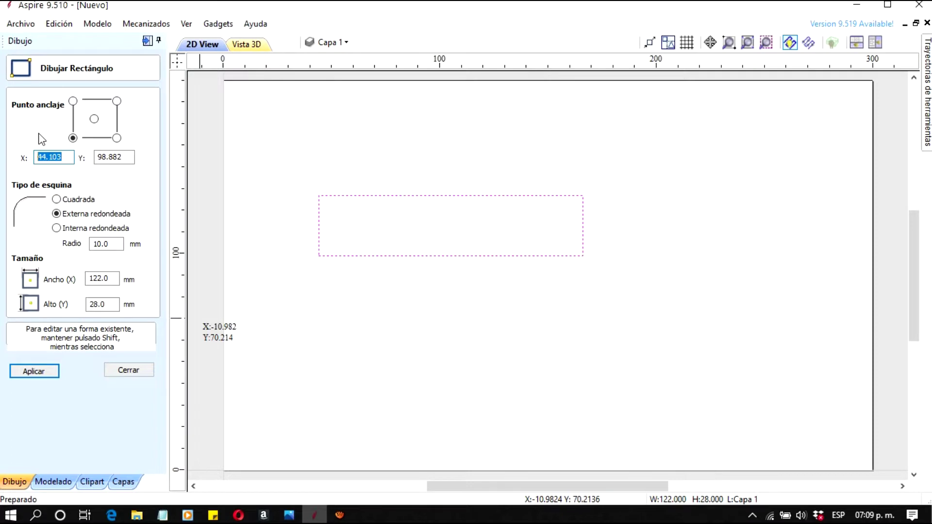
text(0)
key(Tab)
text(0)
click(34, 371)
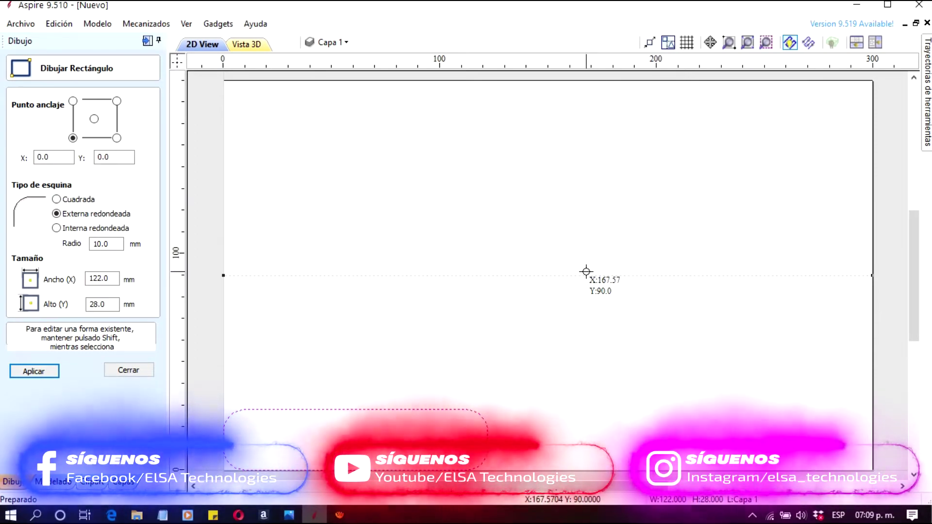
click(127, 370)
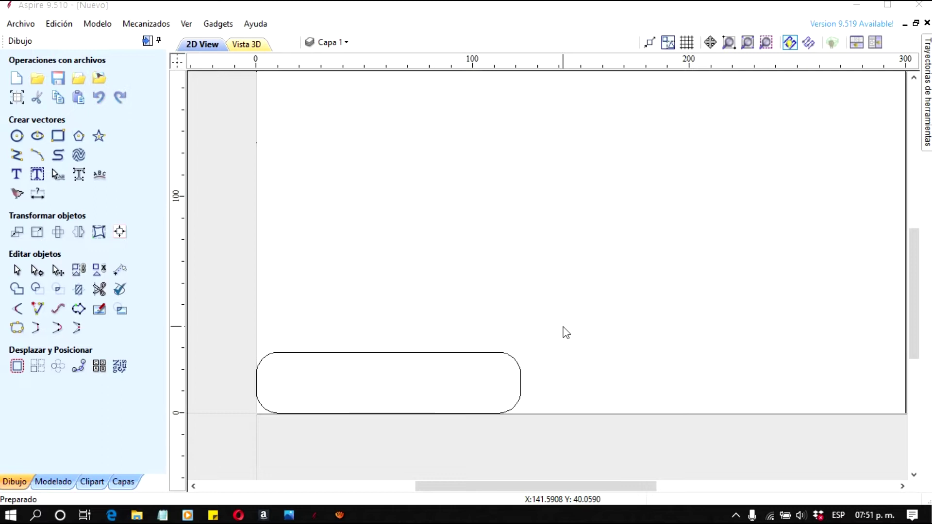
- Resize the rounded rectangle to 150 mm wide and 30 mm high
click(447, 353)
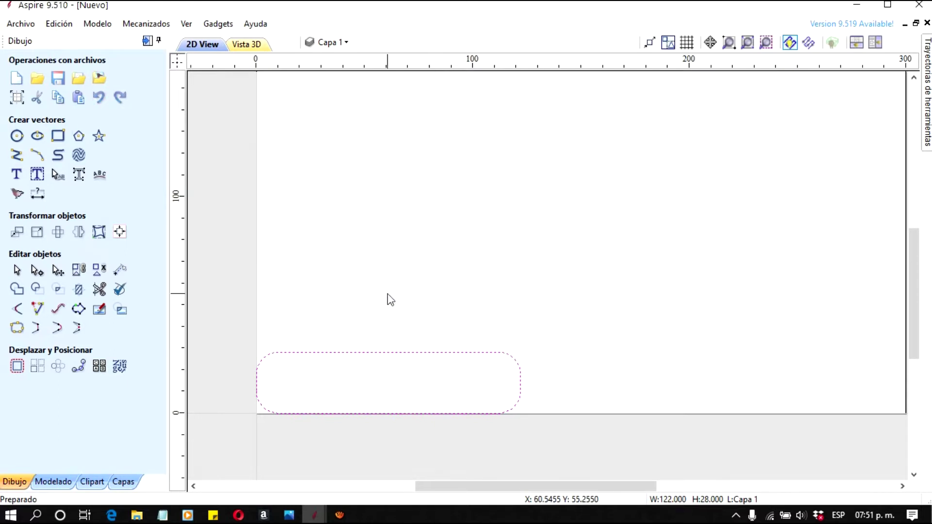
click(58, 136)
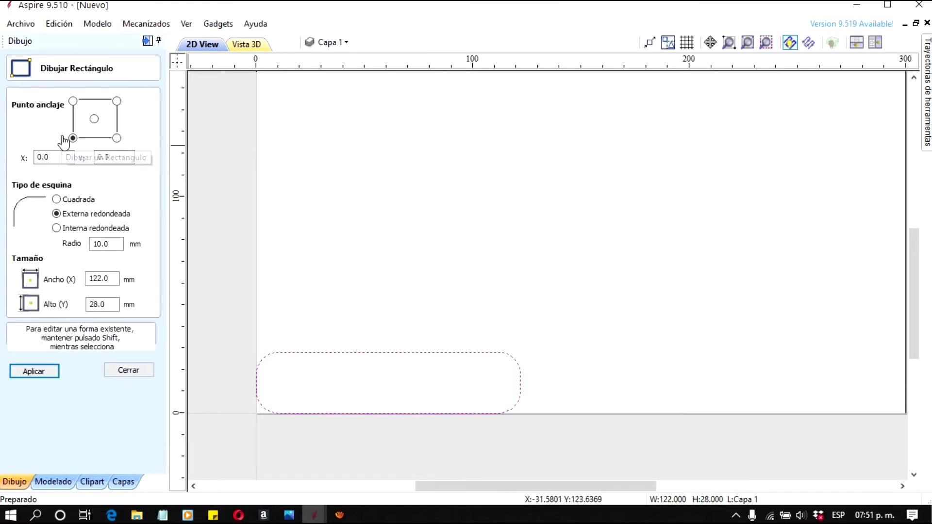
double_click(115, 279)
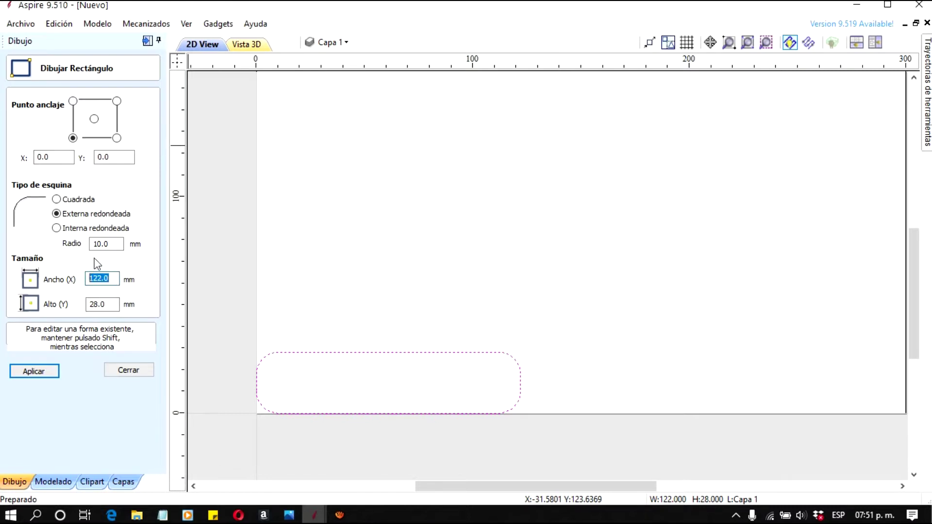
text(150)
key(Tab)
text(30)
click(54, 373)
click(112, 373)
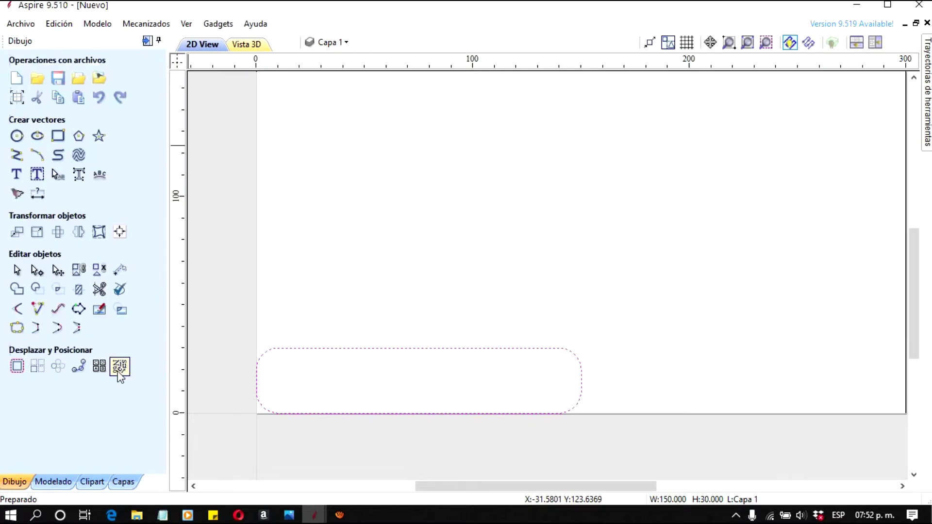
click(284, 312)
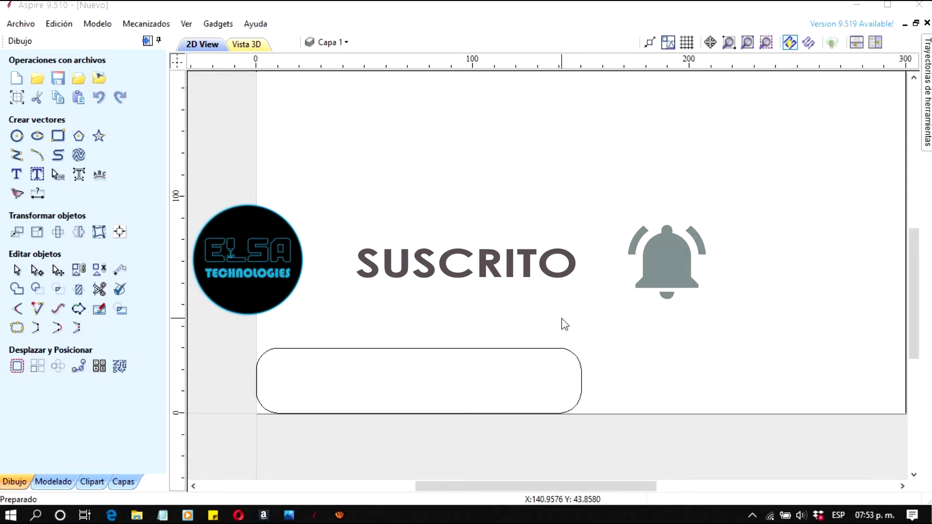
- Duplicate the rounded rectangle directly above the original, leaving a gap between the two
click(483, 349)
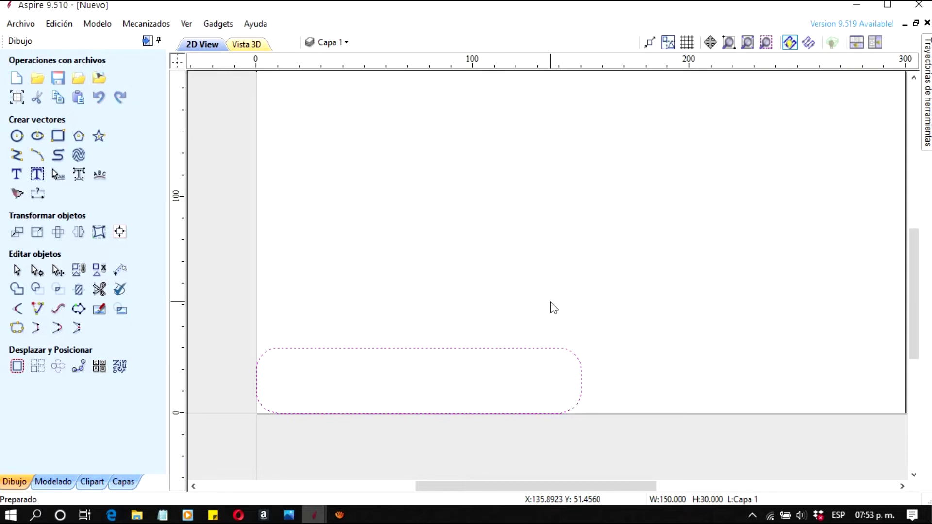
click(395, 271)
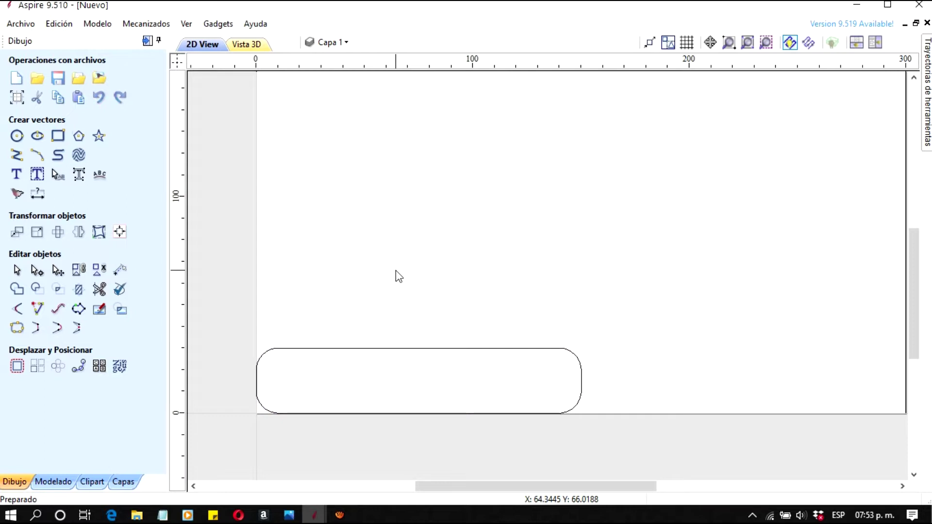
key(ctrl+a)
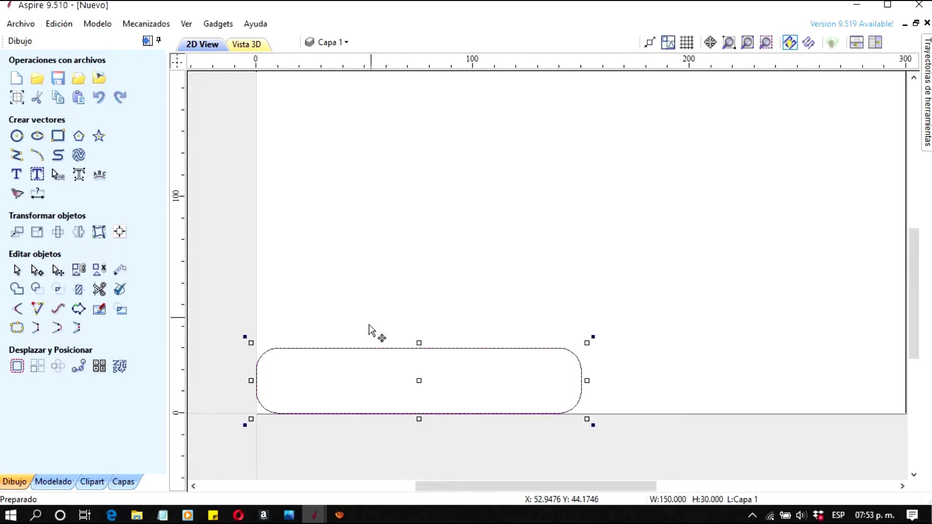
drag(377, 349, 372, 252)
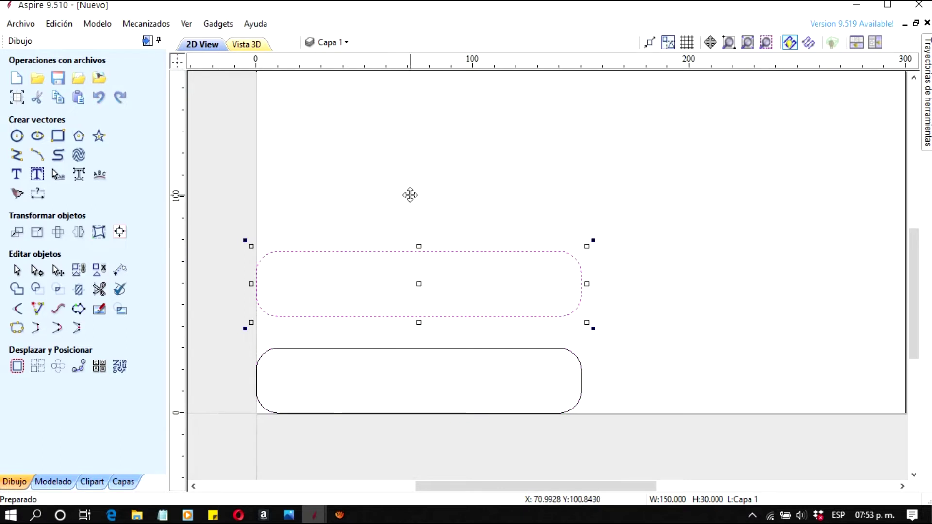
click(410, 194)
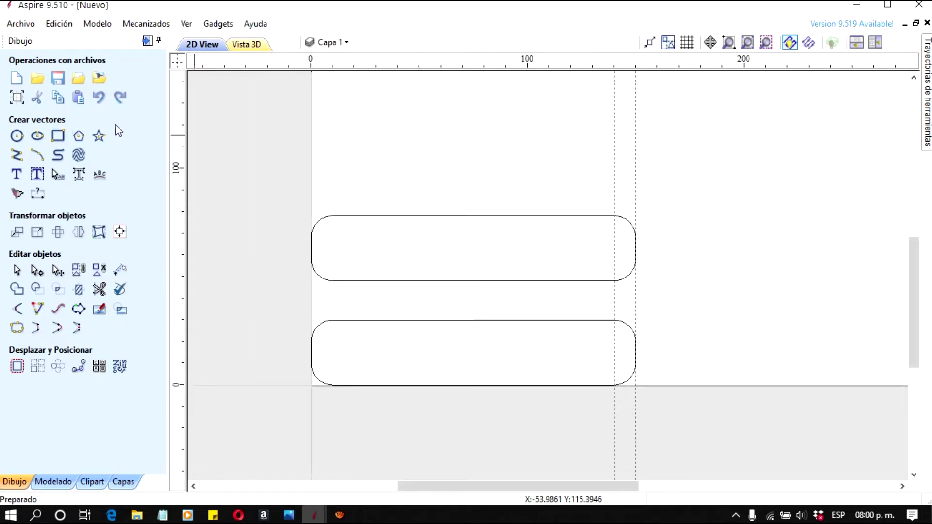
- Draw a rectangle inside the upper rounded plate and enter a size of 140 mm wide by 8 mm high
click(57, 138)
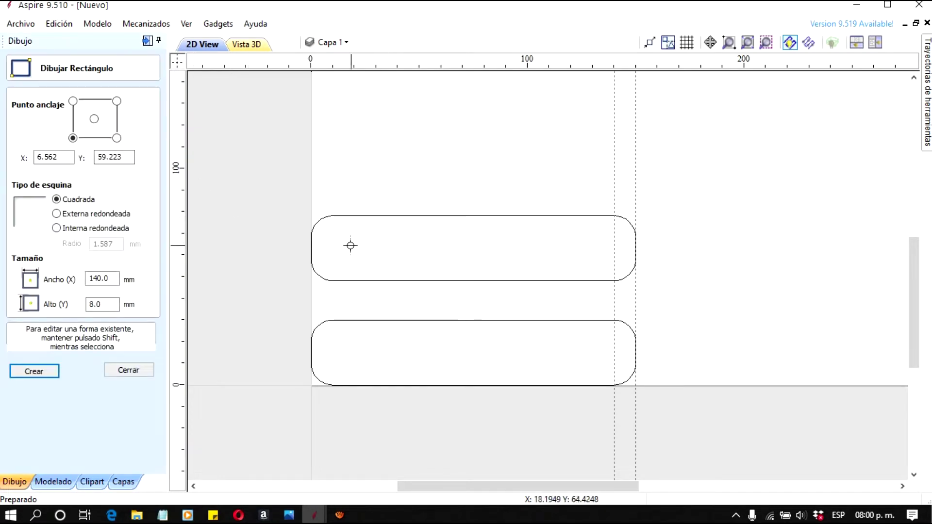
drag(337, 242, 584, 255)
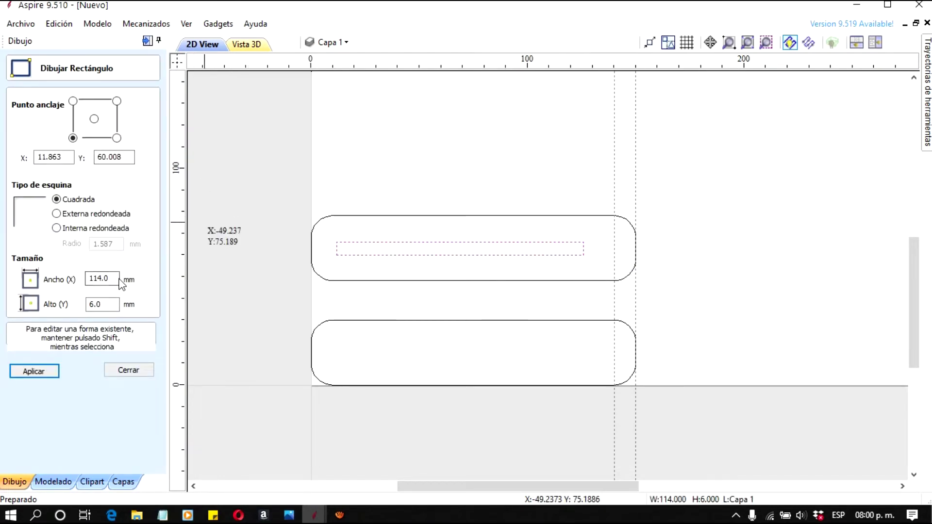
drag(119, 280, 87, 281)
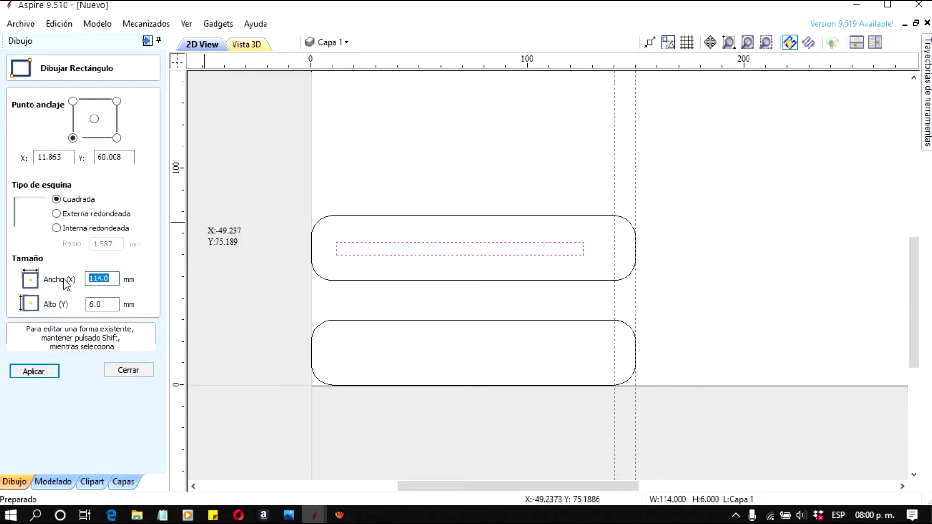
text(140)
key(Tab)
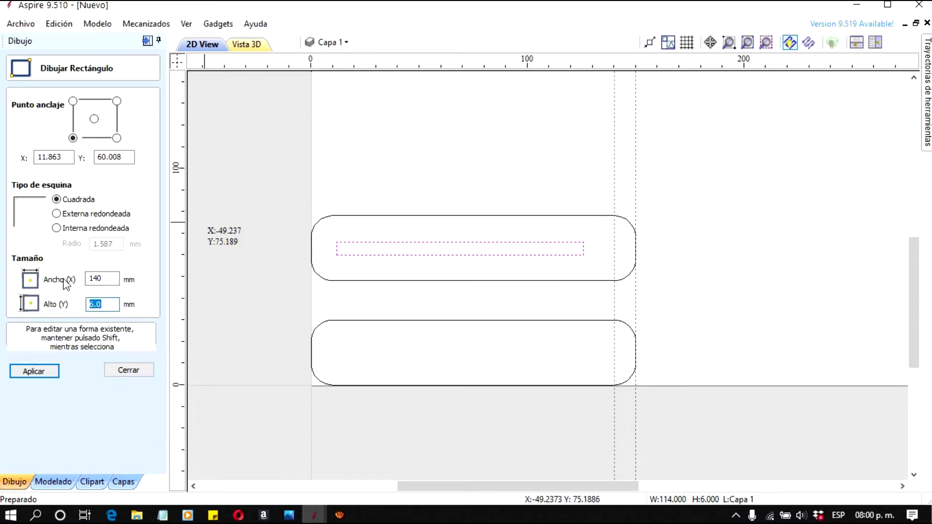
text(8)
- Give the slot rectangle externally rounded corners of 1.587 mm radius and set its lower-left anchor to X 0
click(57, 215)
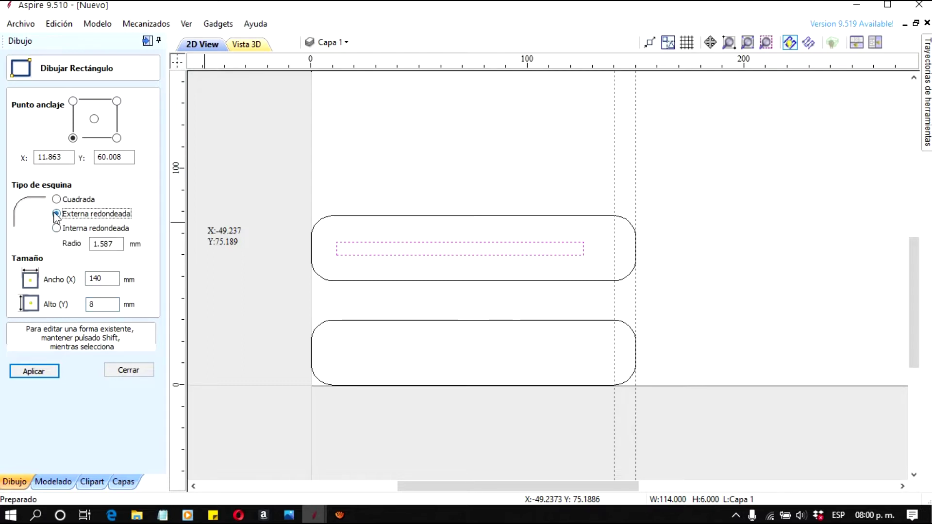
click(119, 244)
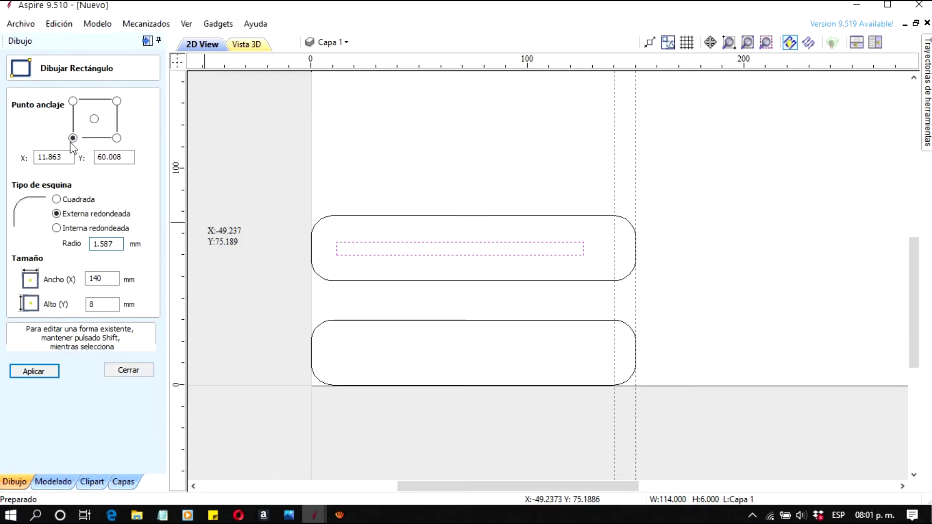
drag(72, 157, 28, 161)
text(0)
click(39, 373)
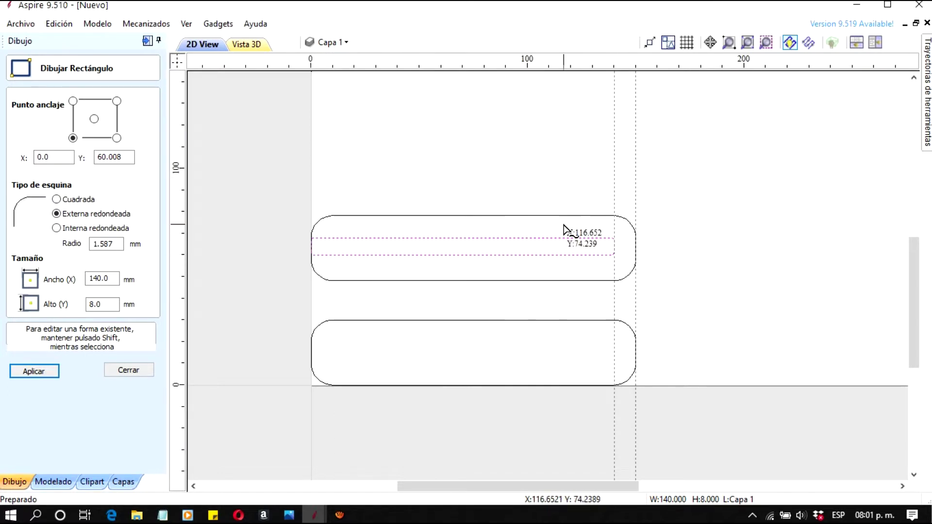
click(141, 372)
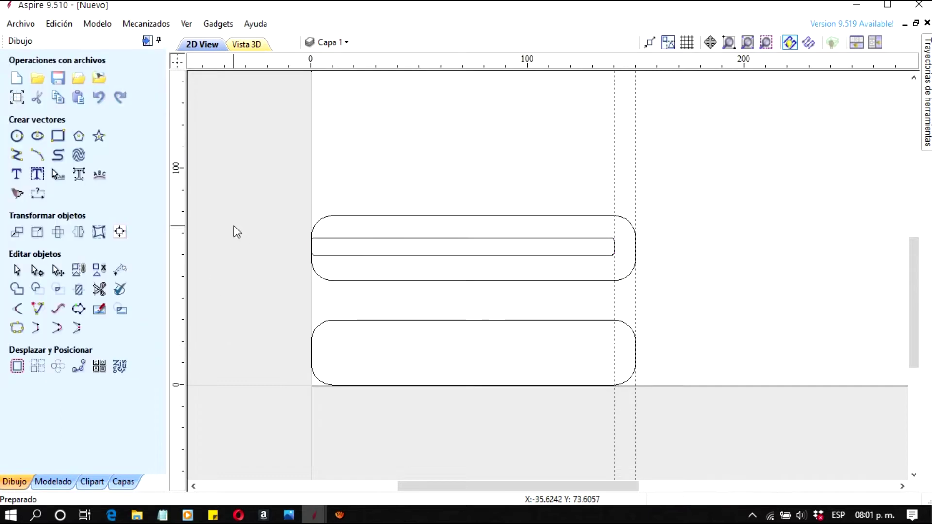
- Align the upper plate and its slot rectangle using vertical spacing within the last selected vector
click(353, 240)
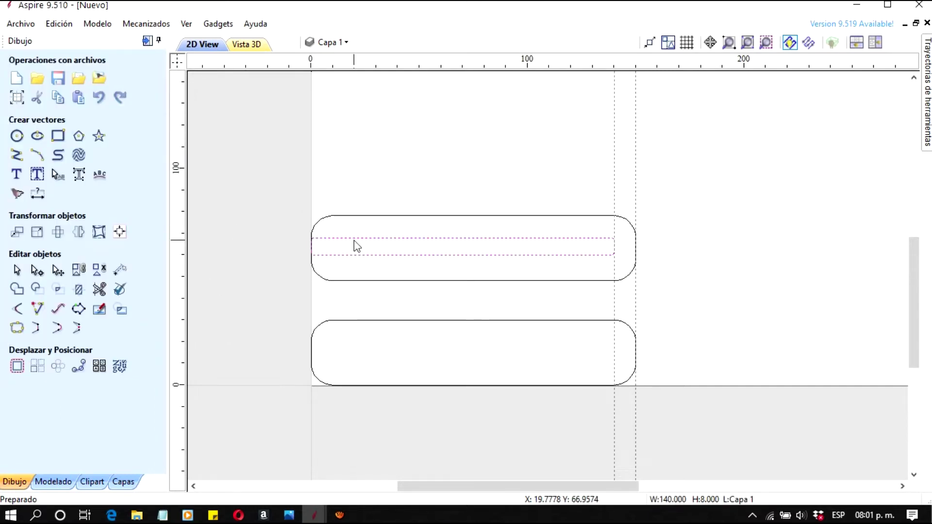
click(360, 216)
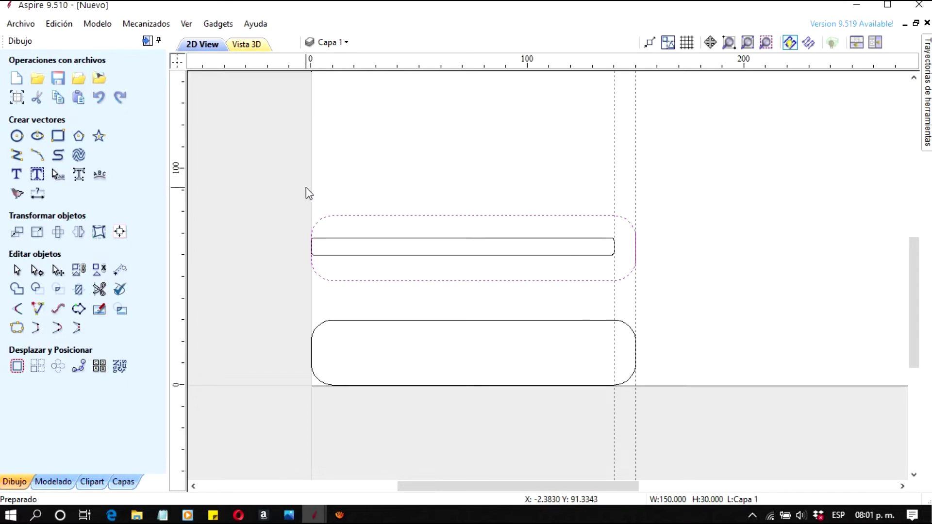
click(293, 179)
drag(293, 181, 708, 302)
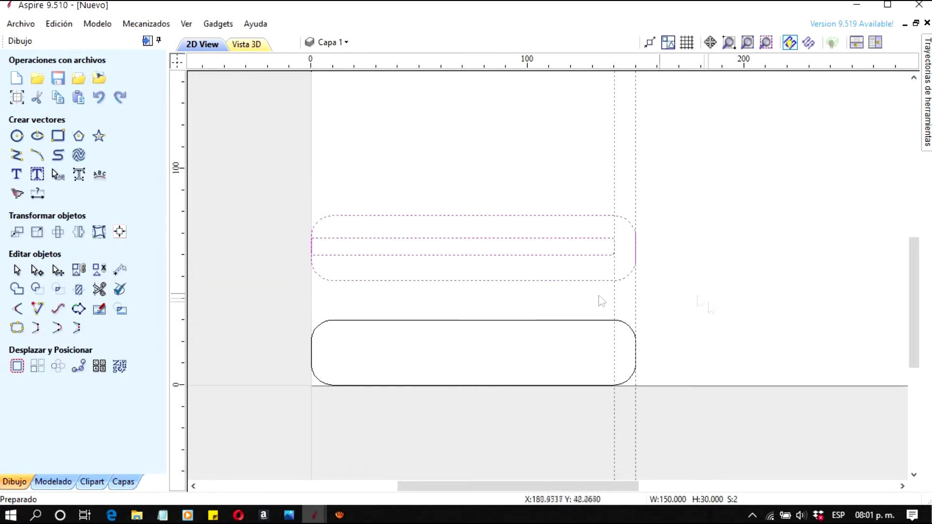
click(124, 240)
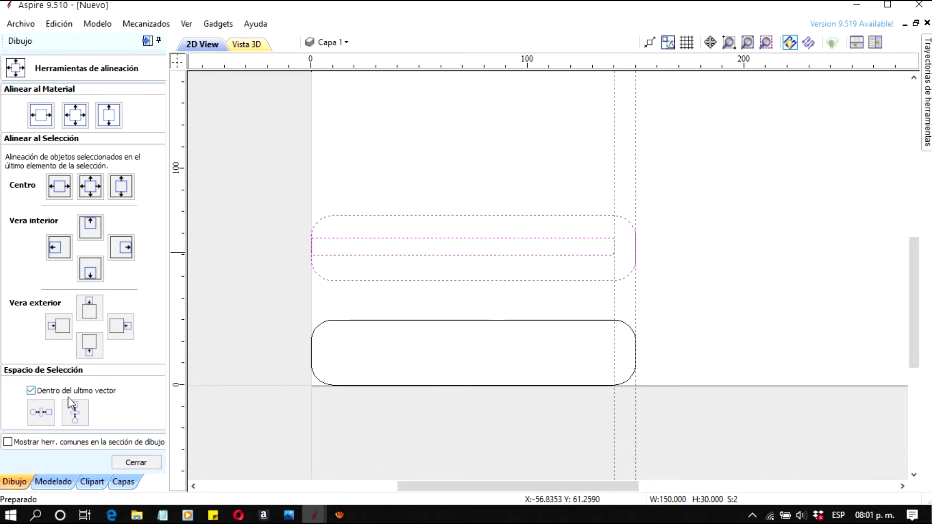
click(79, 421)
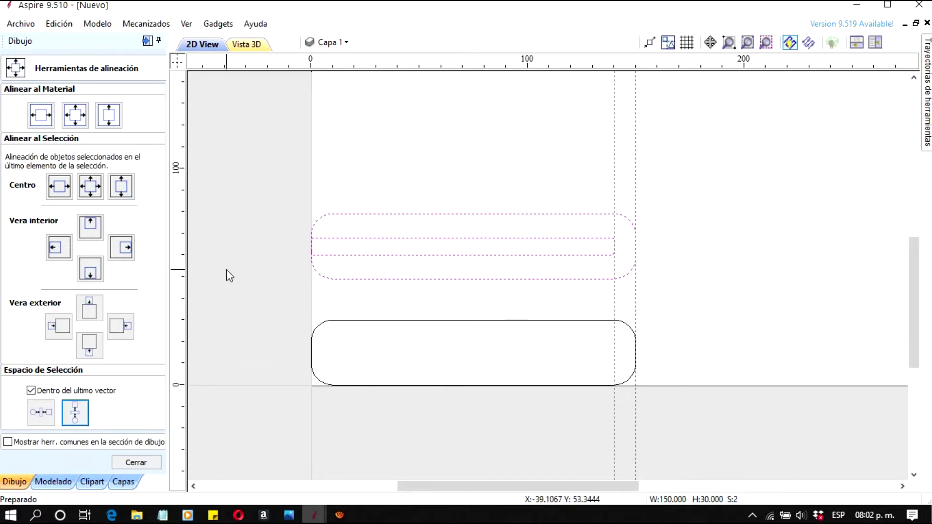
click(148, 464)
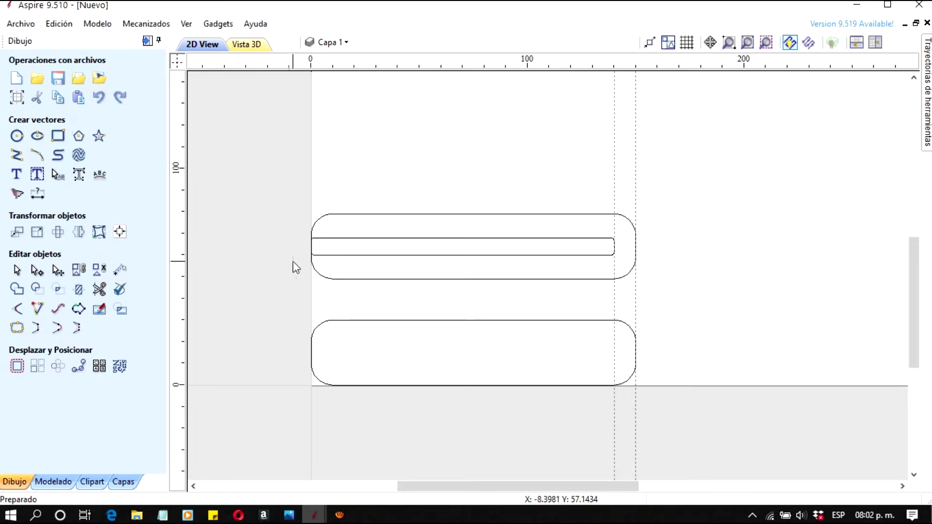
- Stretch the slot rectangle beyond the plate's left edge to a width of about 153 mm
click(342, 256)
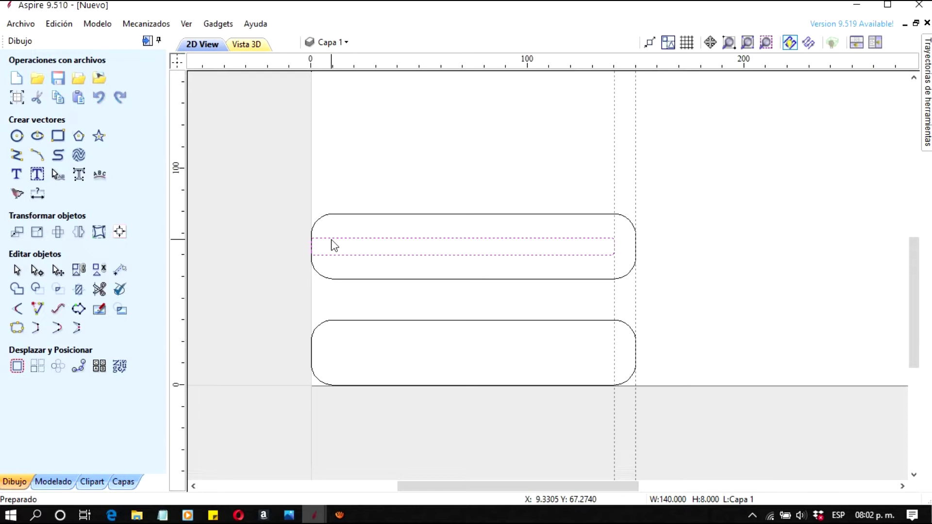
scroll(335, 244, up, 1)
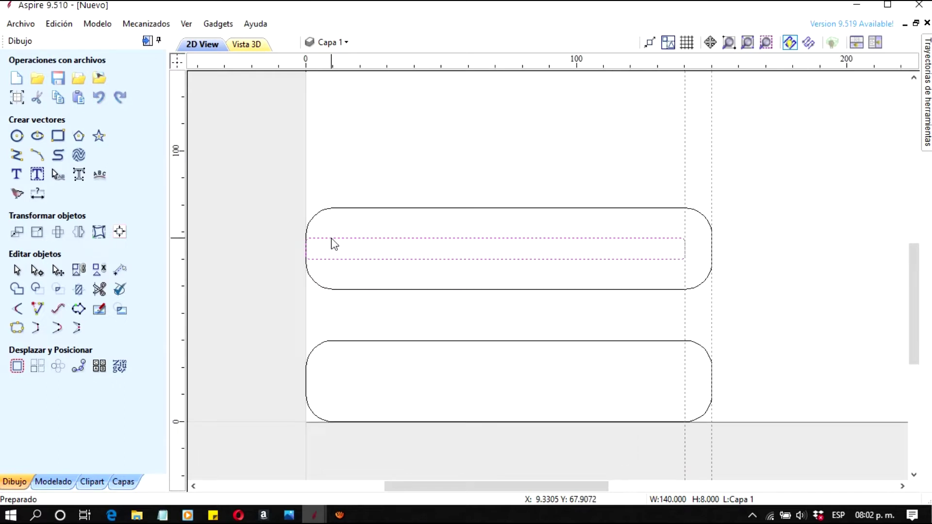
click(347, 244)
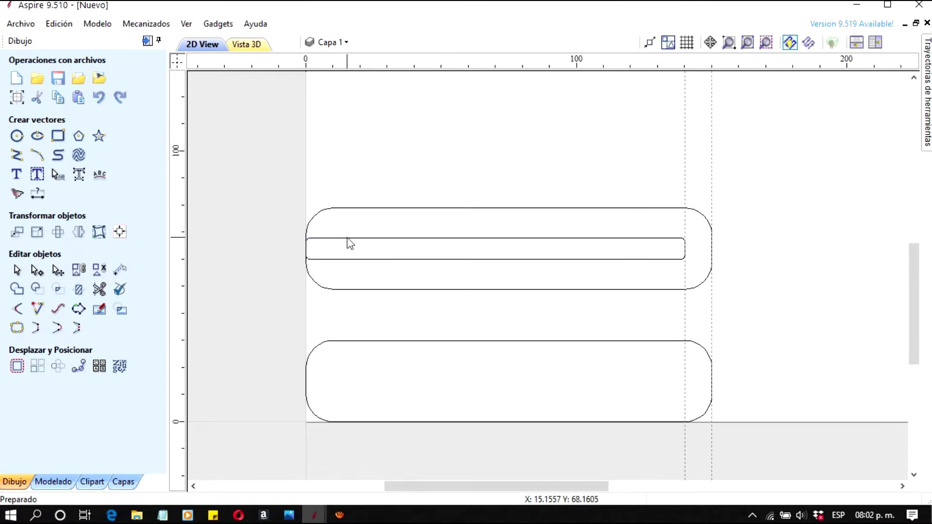
click(348, 238)
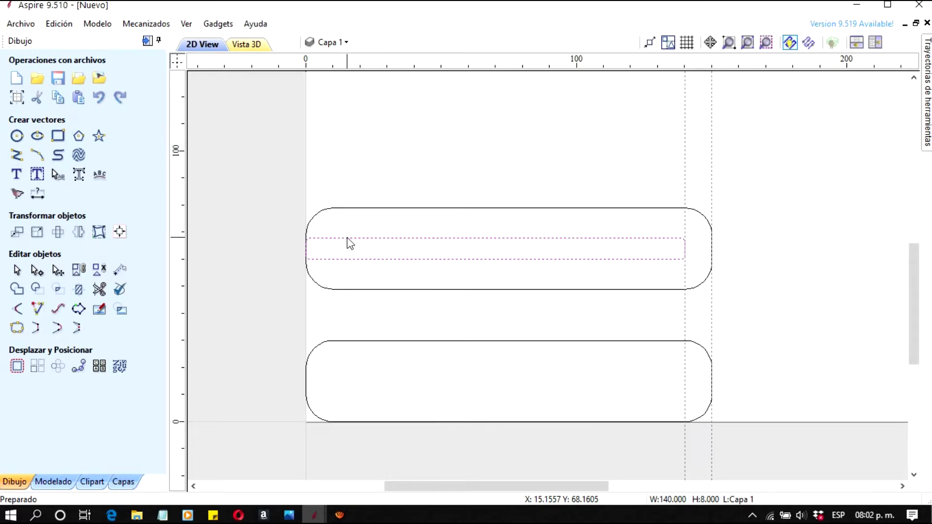
click(349, 243)
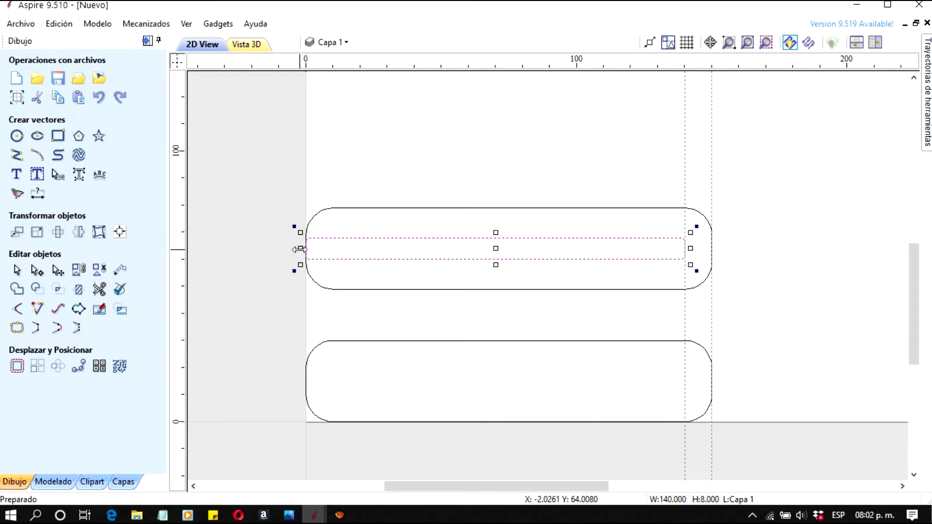
drag(299, 249, 271, 253)
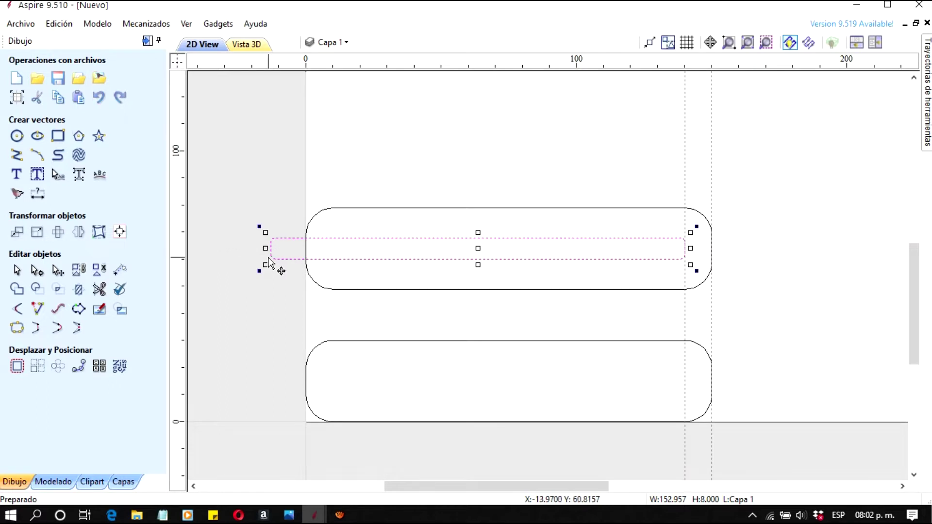
click(408, 178)
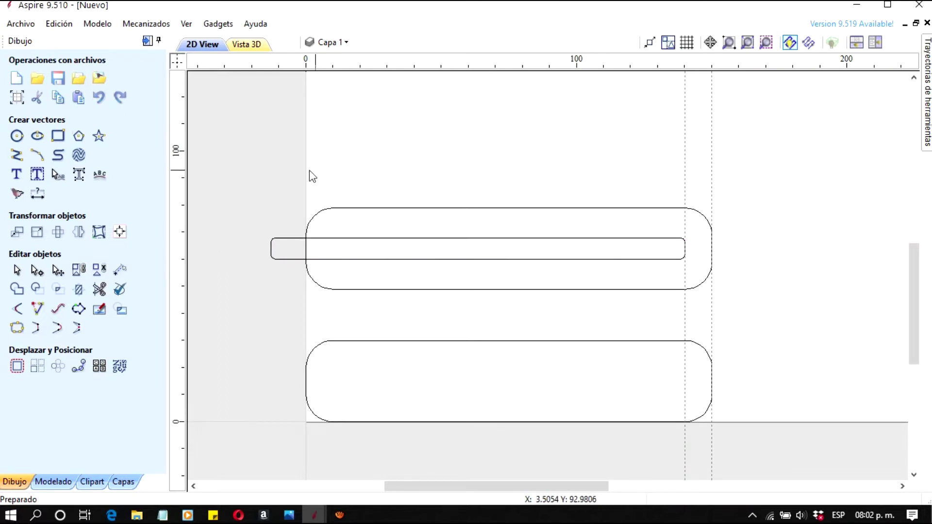
- Trim the upper plate's outline with the stretched slot rectangle as the boundary, clearing inside the boundary
drag(244, 168, 736, 325)
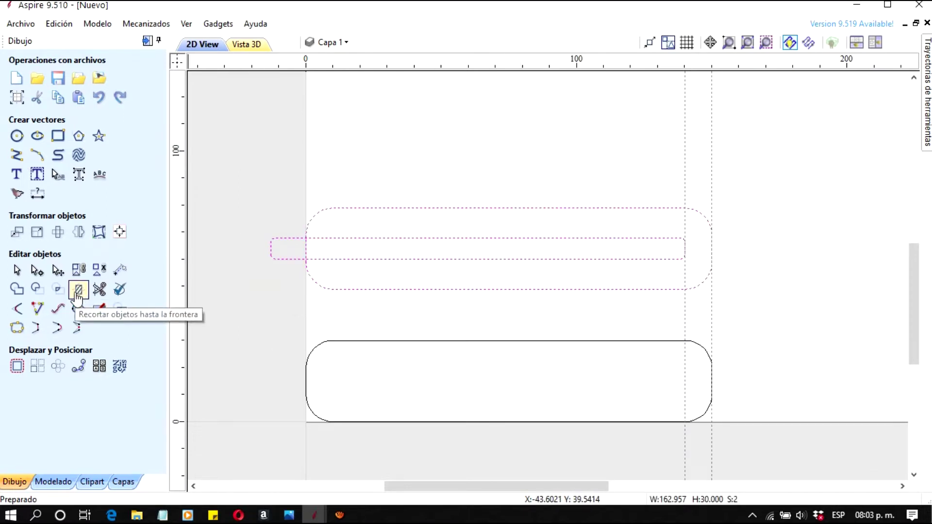
click(77, 295)
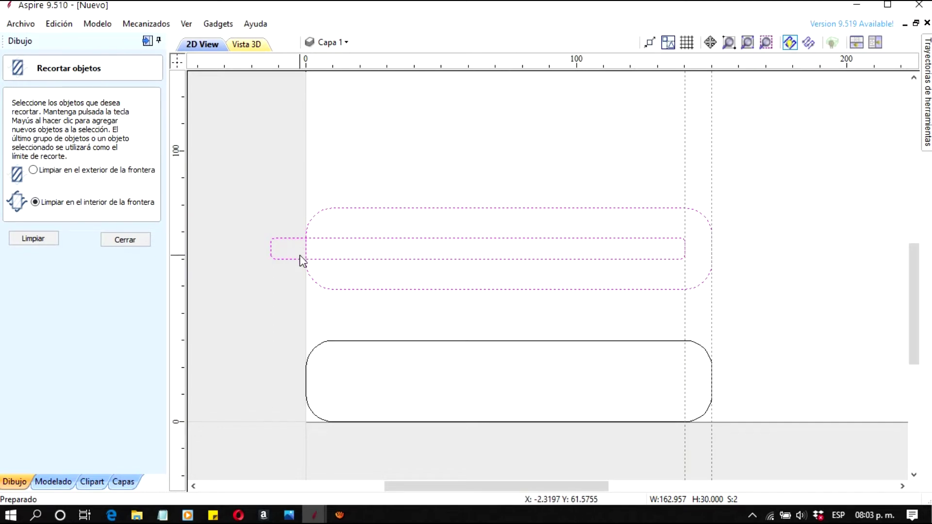
click(31, 236)
click(137, 251)
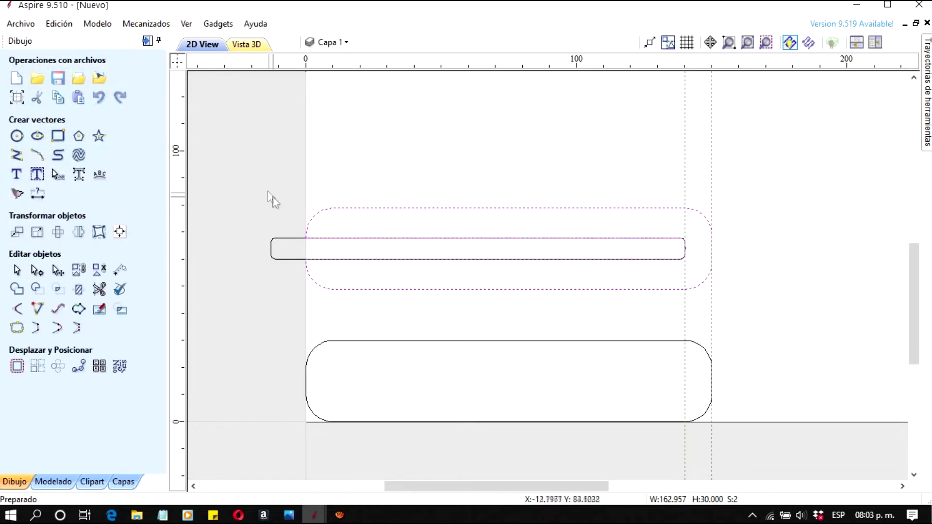
- Delete the slot rectangle that served as the trimming boundary, leaving only the notched upper plate
click(257, 208)
click(280, 259)
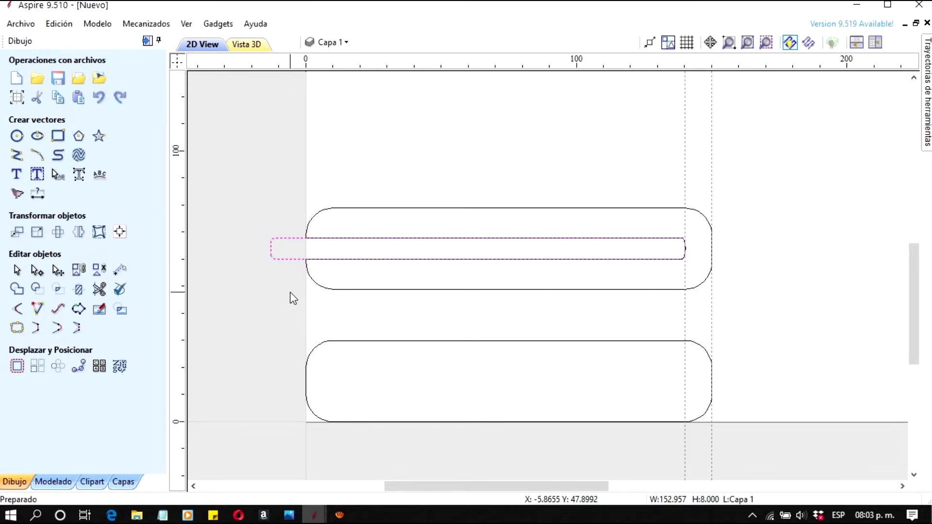
click(281, 268)
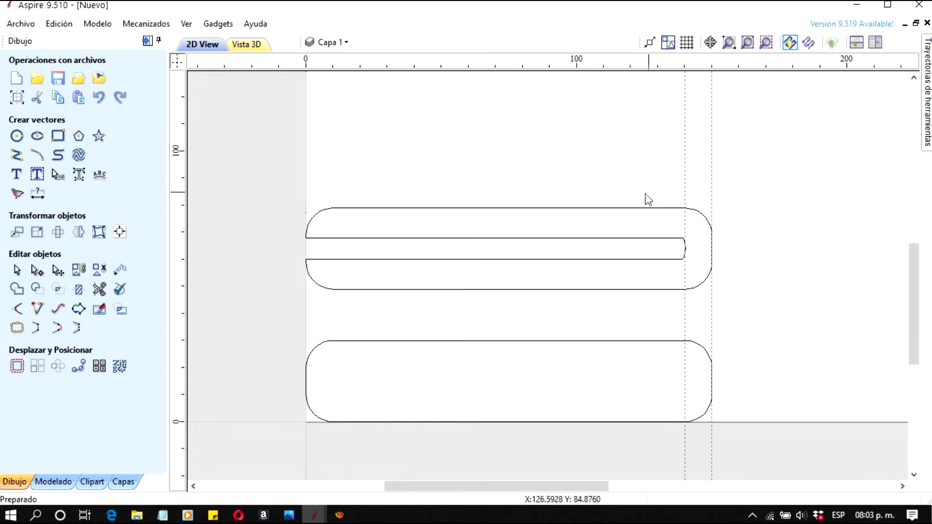
- Move the slotted plate slightly down, closer to the lower plate
click(619, 210)
drag(590, 202, 581, 223)
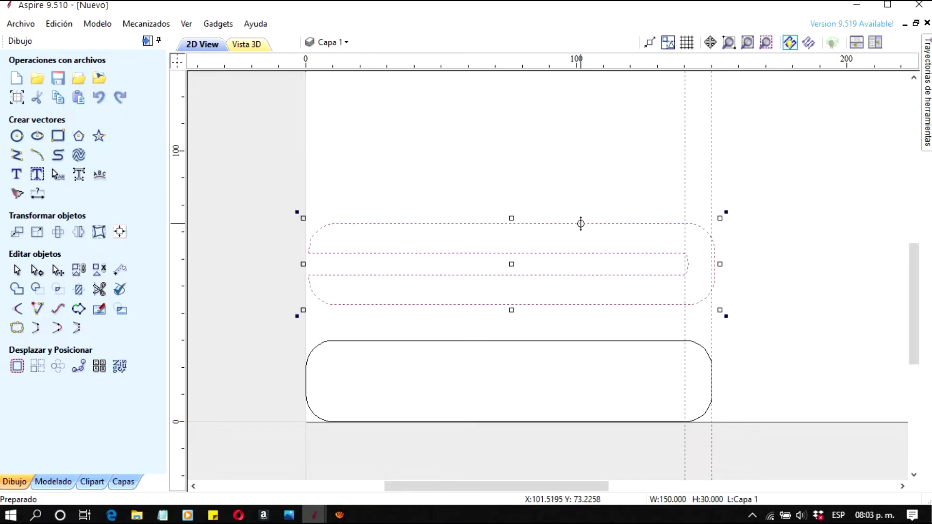
click(537, 160)
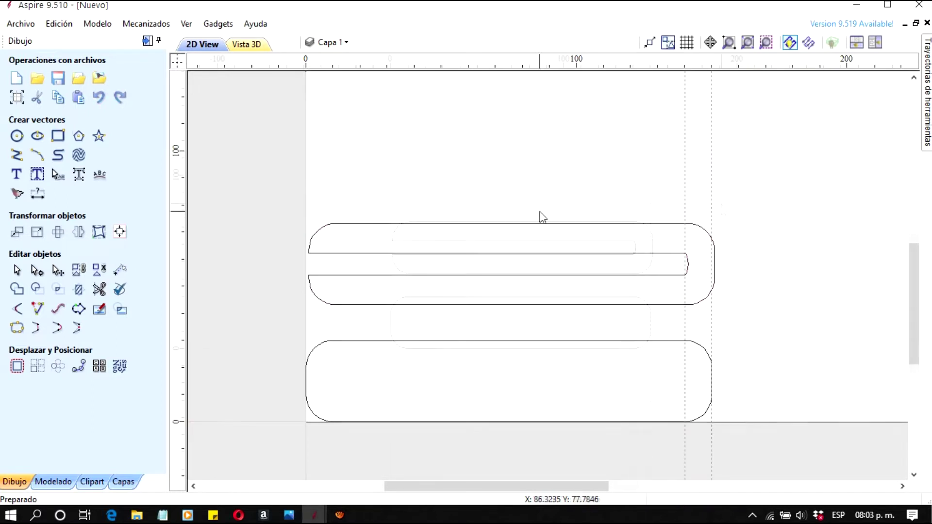
scroll(541, 217, down, 2)
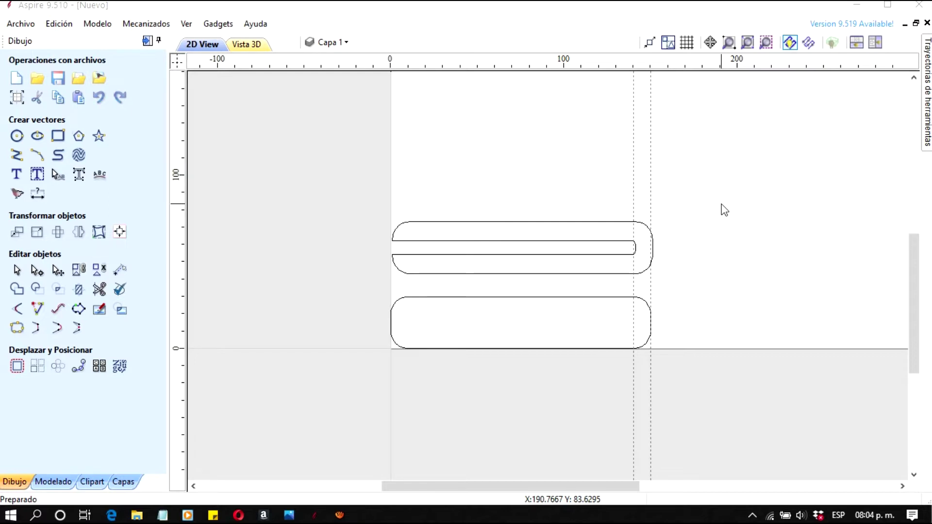
- Duplicate the lower solid plate directly above the slotted plate, leaving a gap between the two
click(505, 299)
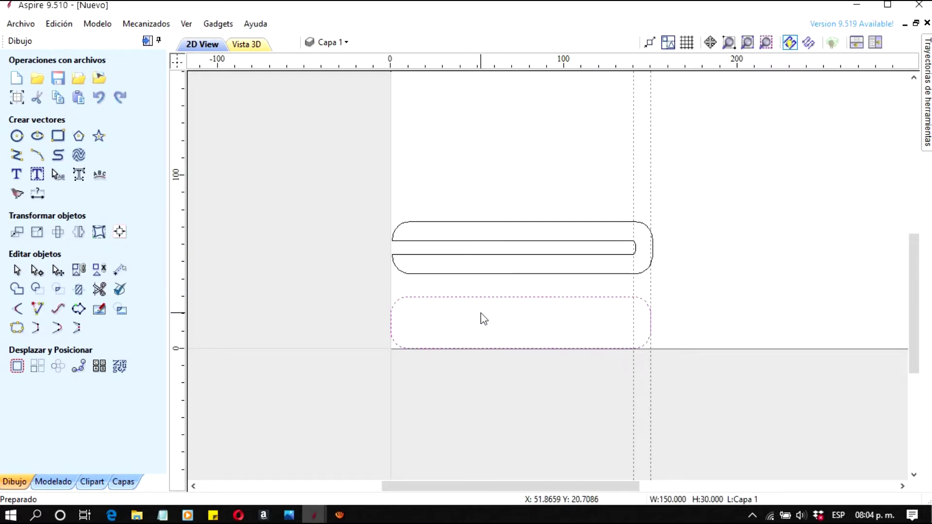
click(481, 304)
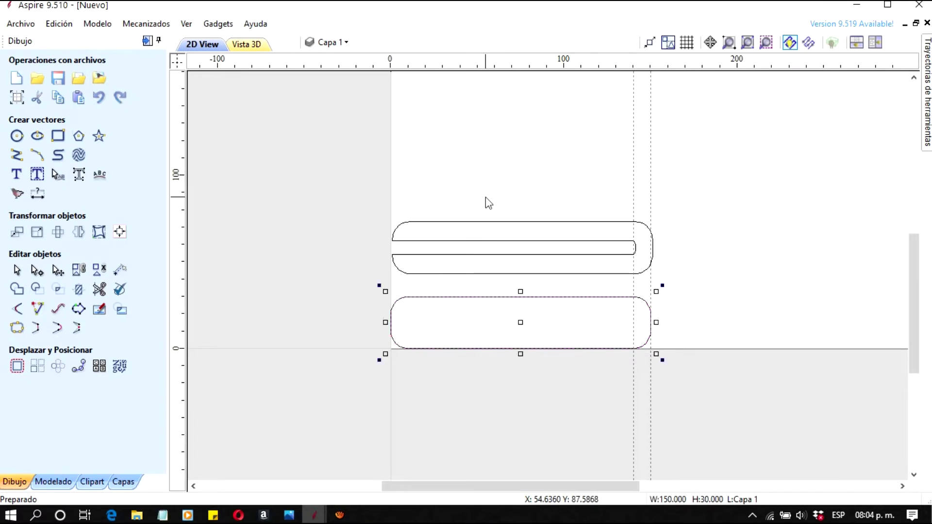
drag(482, 297, 484, 144)
click(793, 145)
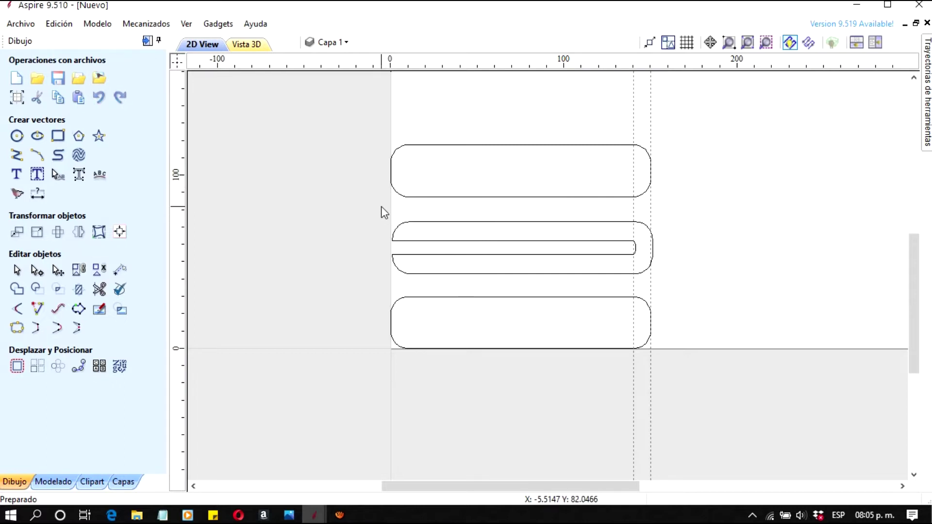
click(25, 156)
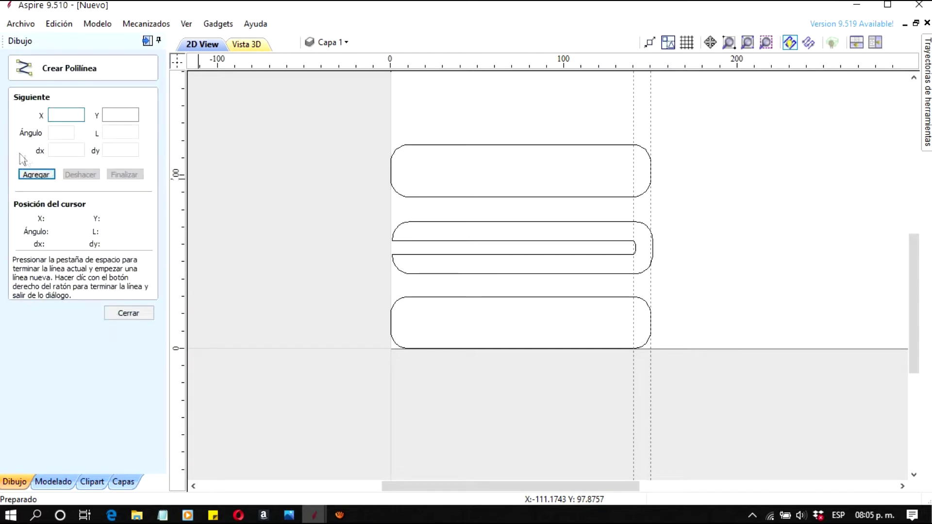
click(429, 168)
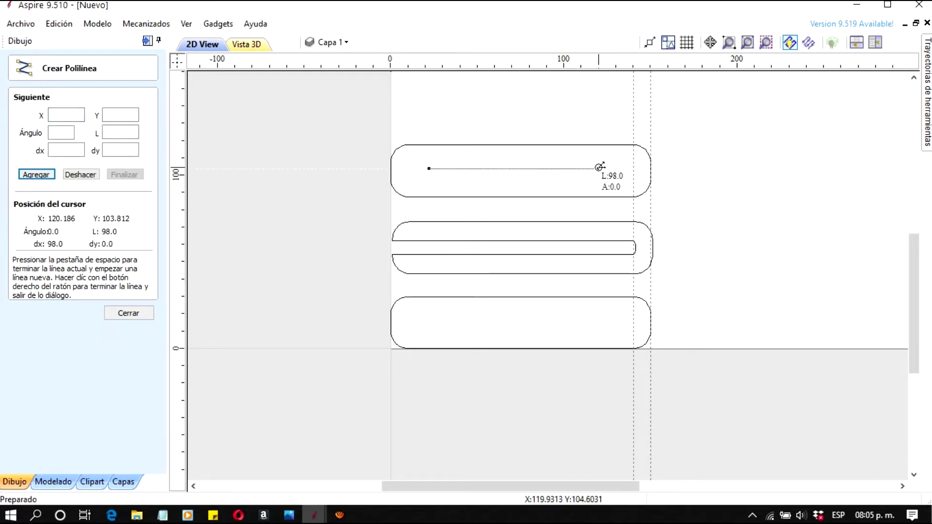
scroll(599, 167, up, 2)
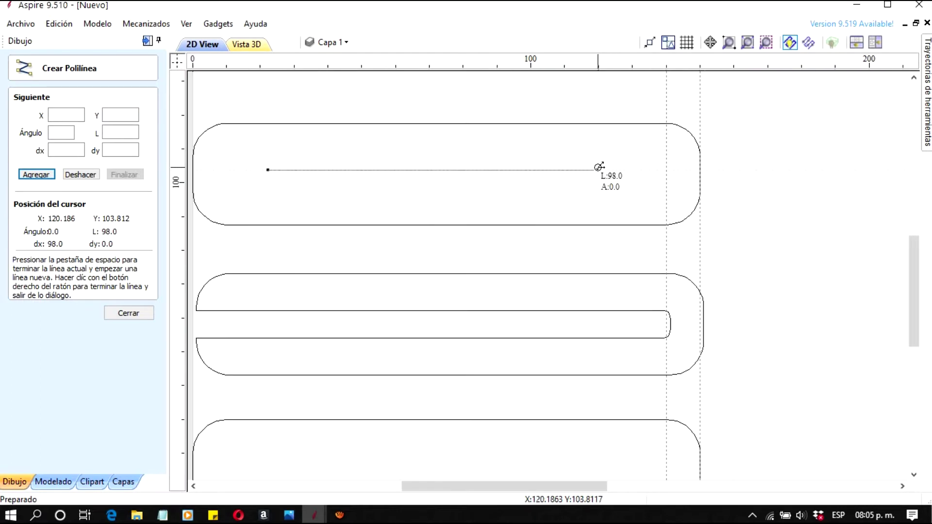
scroll(600, 166, down, 1)
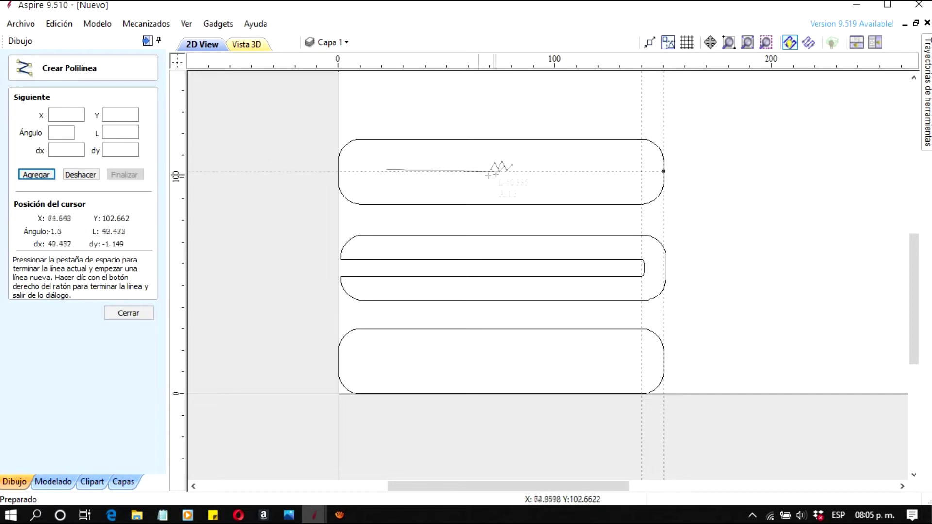
right_click(433, 191)
- Draw a horizontal line about 130 mm long above the upper plate and move it lengthwise into the plate
click(16, 154)
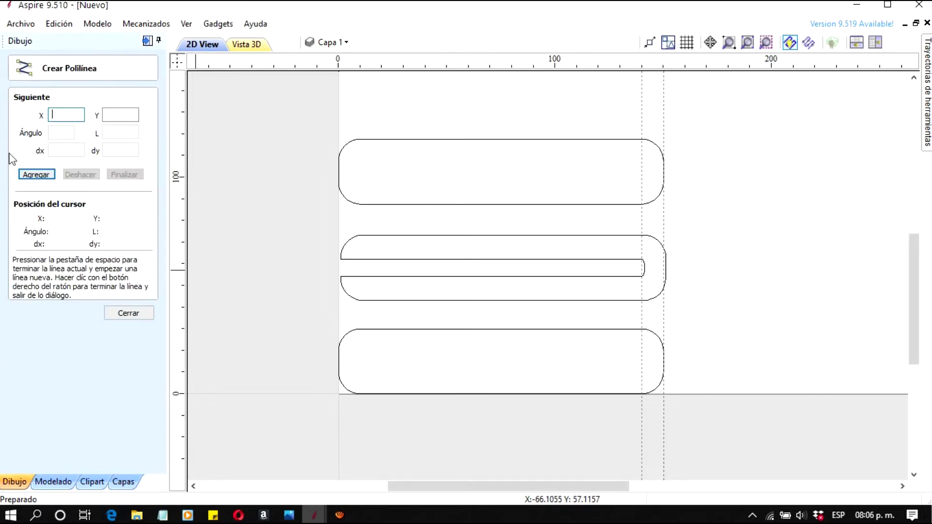
click(369, 108)
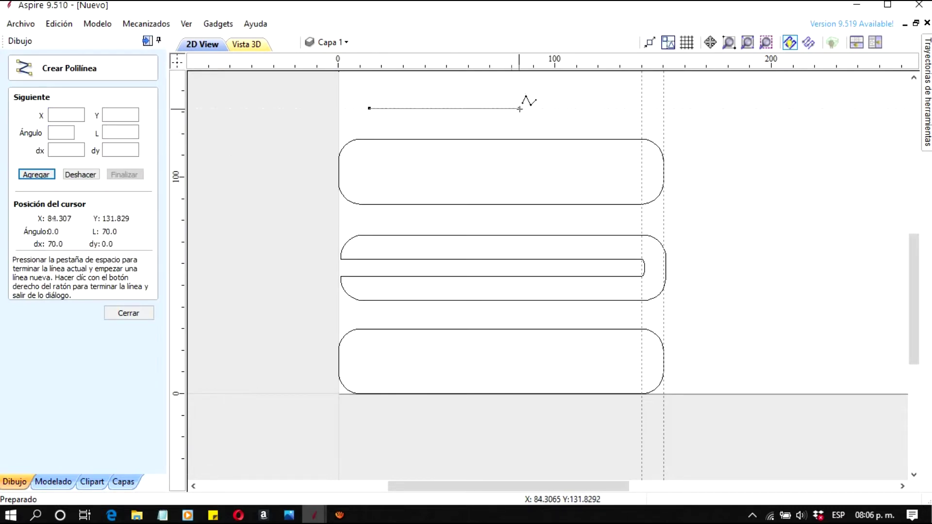
click(652, 107)
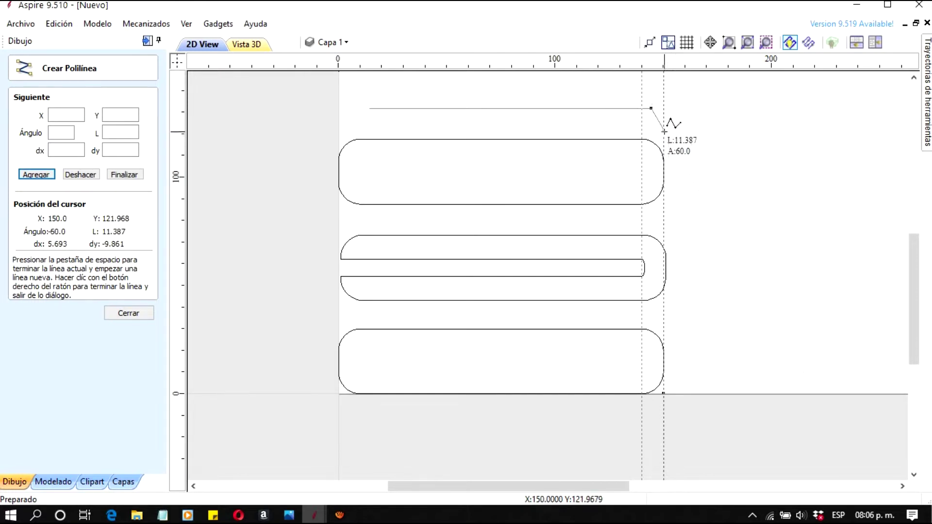
right_click(703, 127)
drag(539, 113, 524, 180)
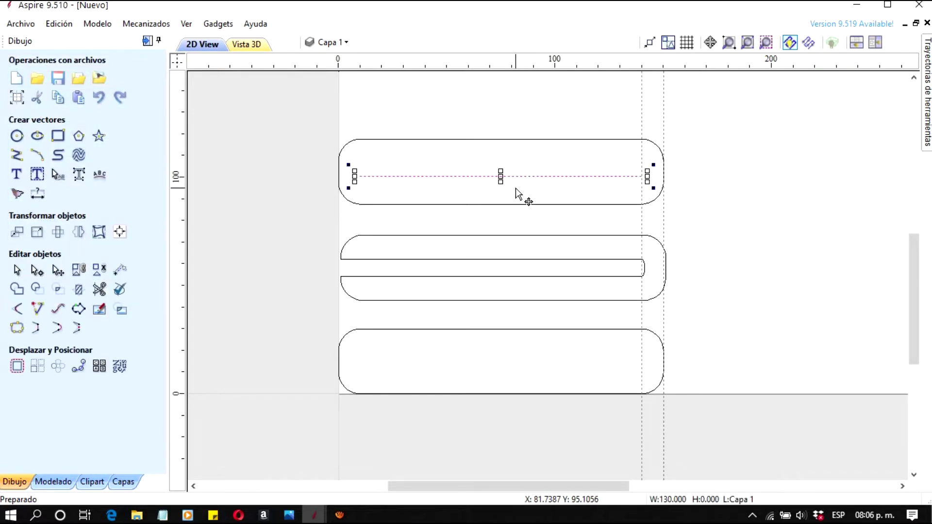
click(488, 125)
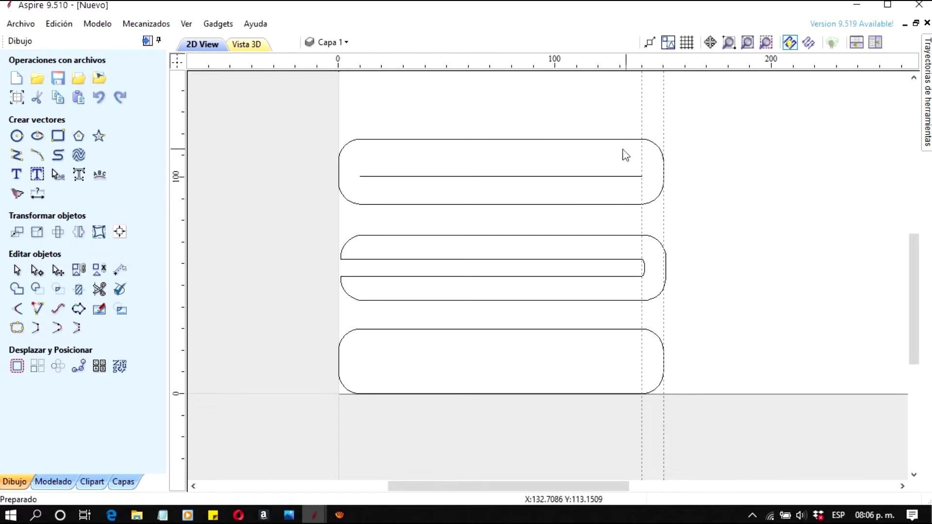
- Centre the upper plate and its inner line on each other by spacing the selection inside the last vector
drag(315, 109, 694, 222)
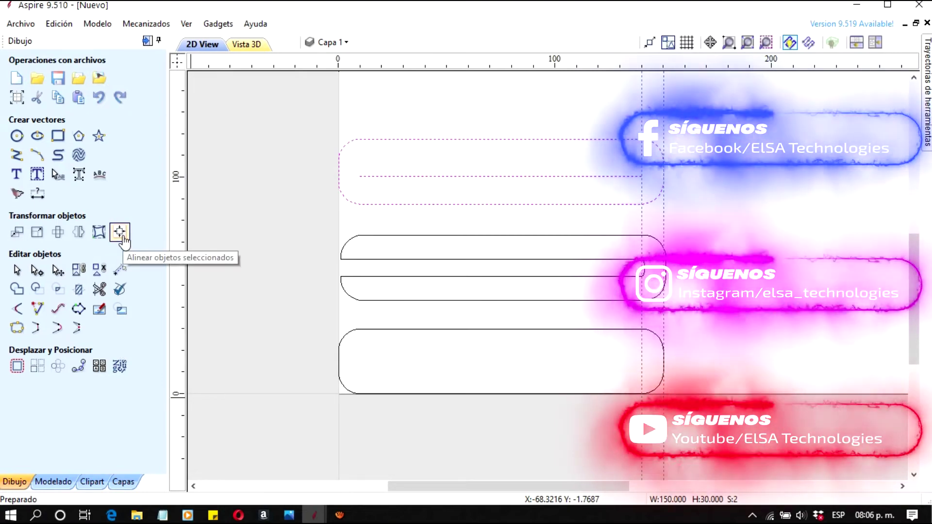
click(120, 232)
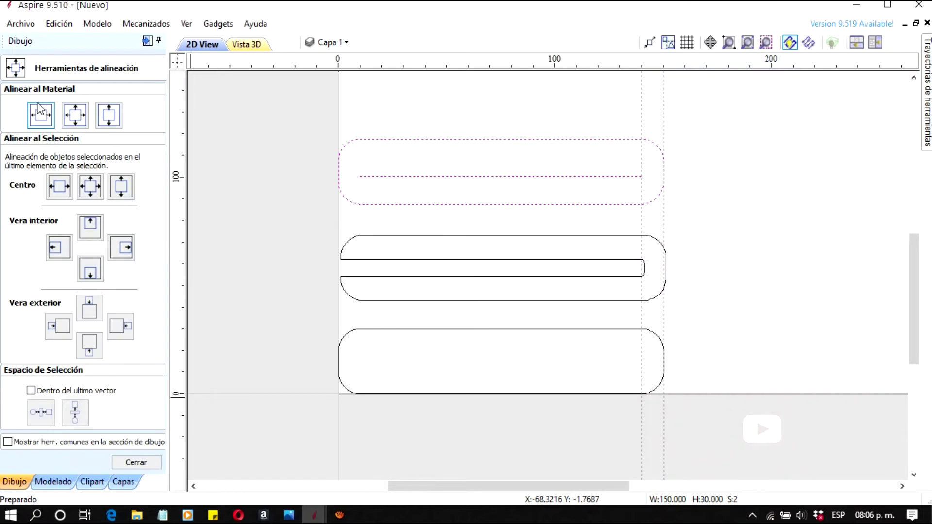
click(40, 392)
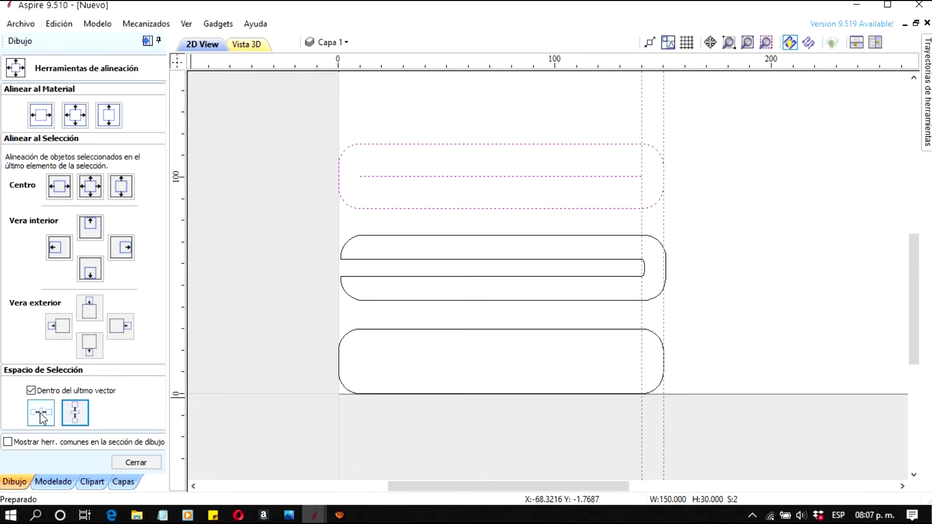
click(131, 462)
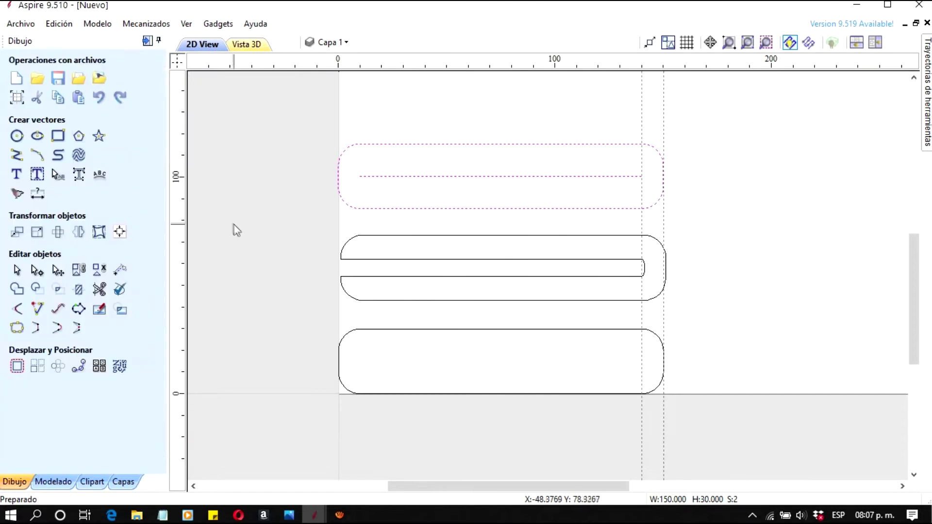
click(235, 231)
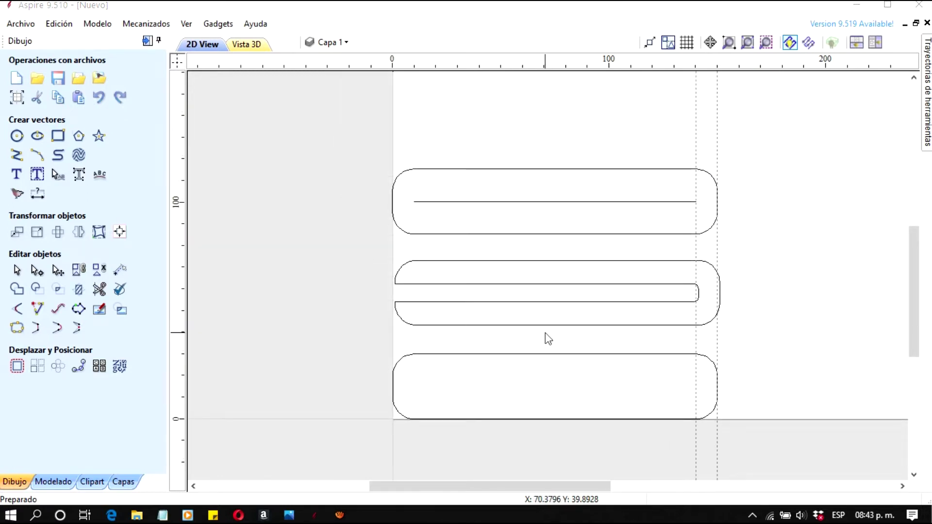
scroll(548, 338, up, 1)
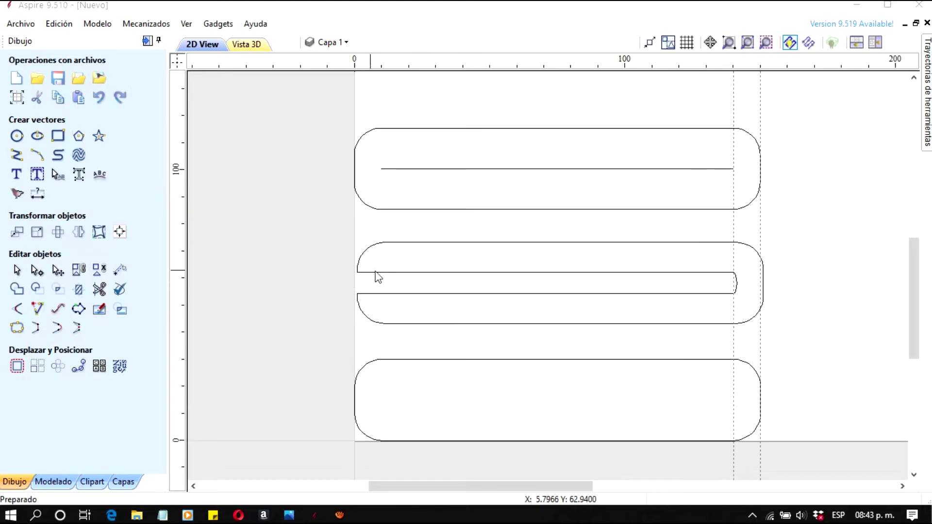
click(622, 273)
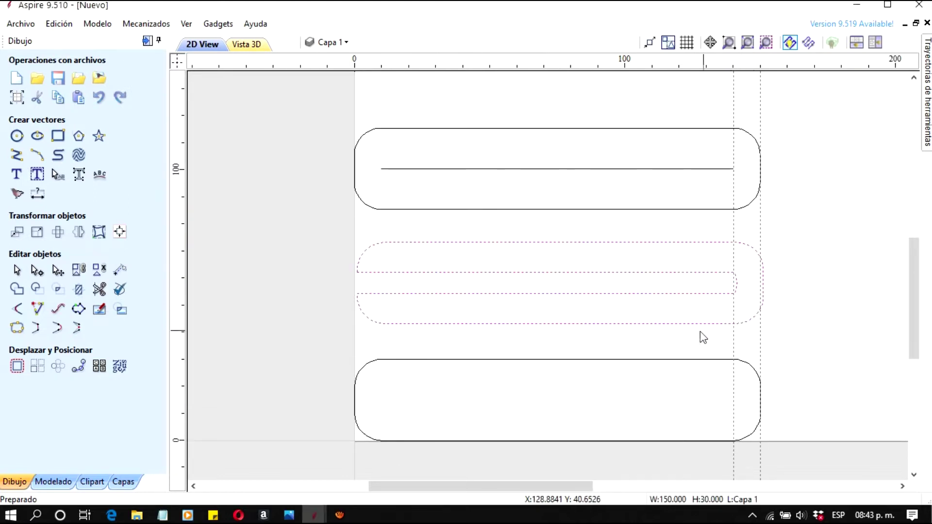
click(553, 329)
scroll(534, 293, down, 1)
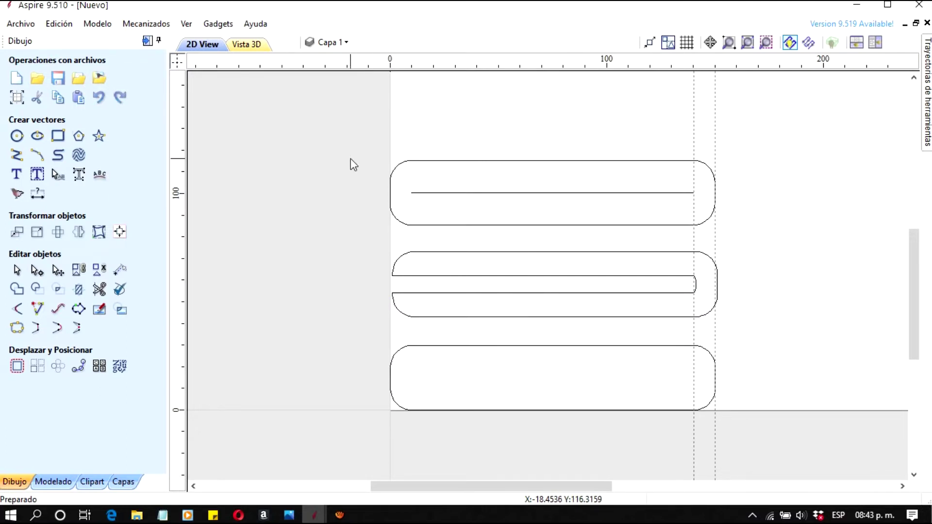
- Draw a 145 × 7 mm rectangle above the upper plate with externally rounded corners of 1.587 mm radius
click(58, 138)
drag(422, 131, 678, 130)
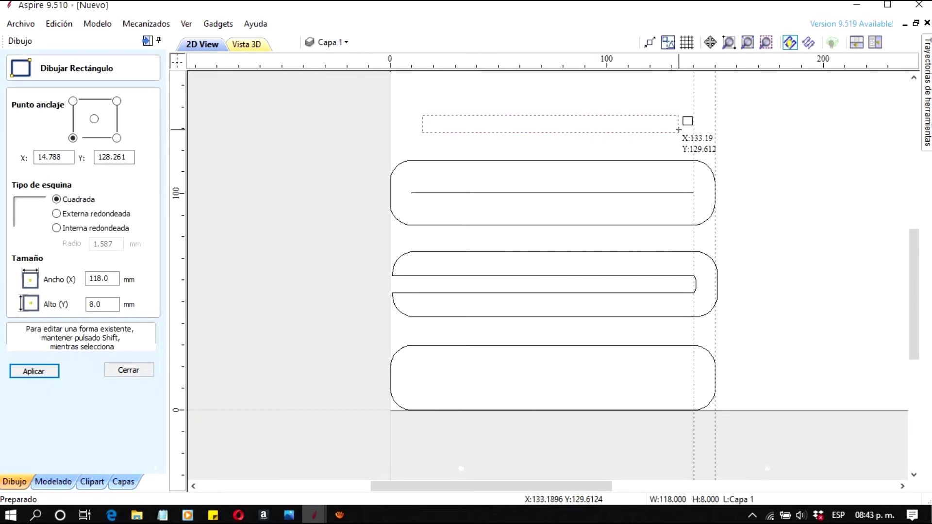
double_click(103, 278)
text(145)
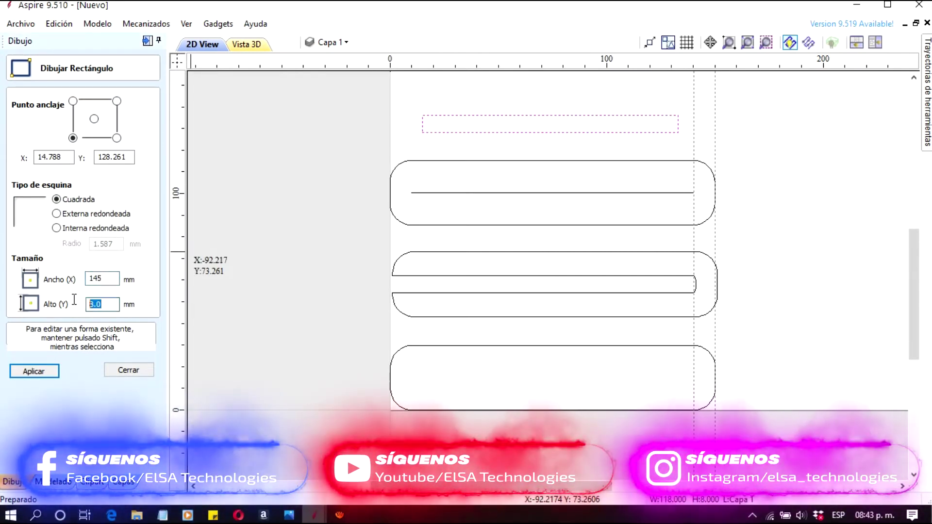
double_click(103, 304)
text(7)
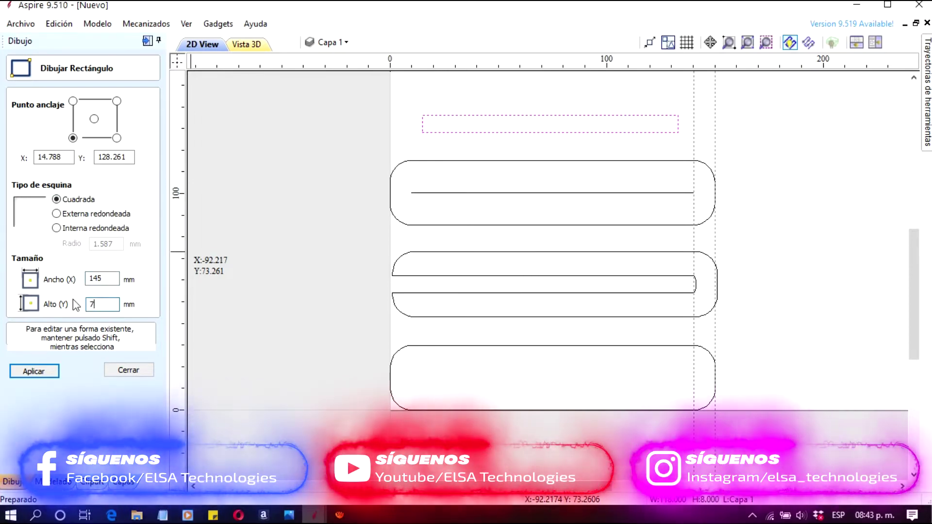
click(56, 214)
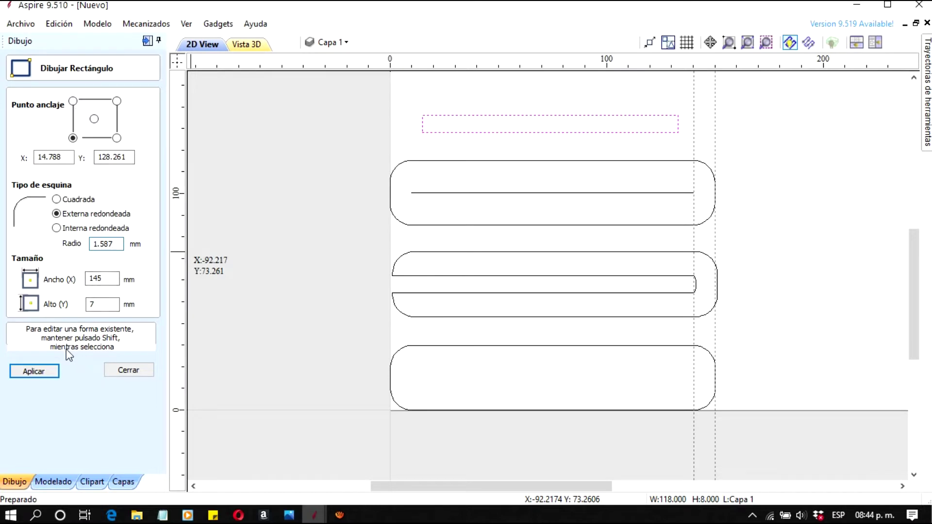
click(39, 374)
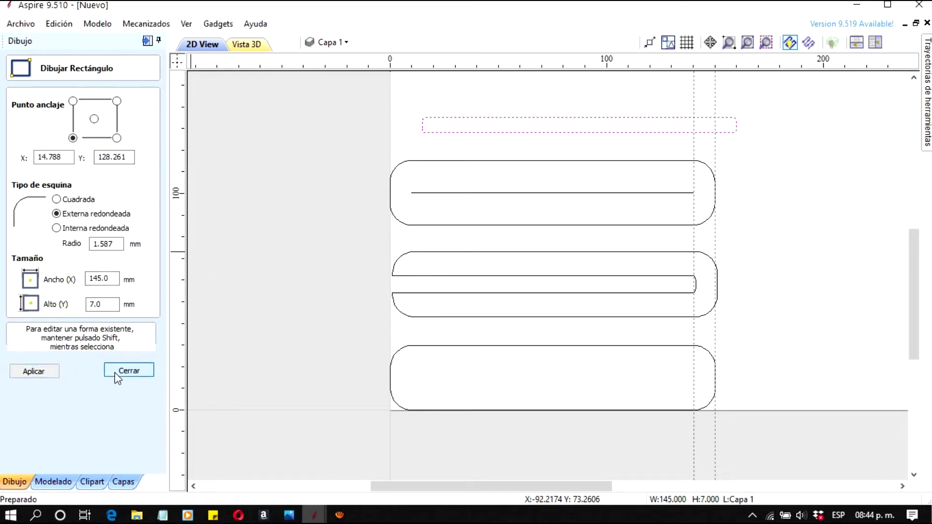
click(124, 372)
click(418, 139)
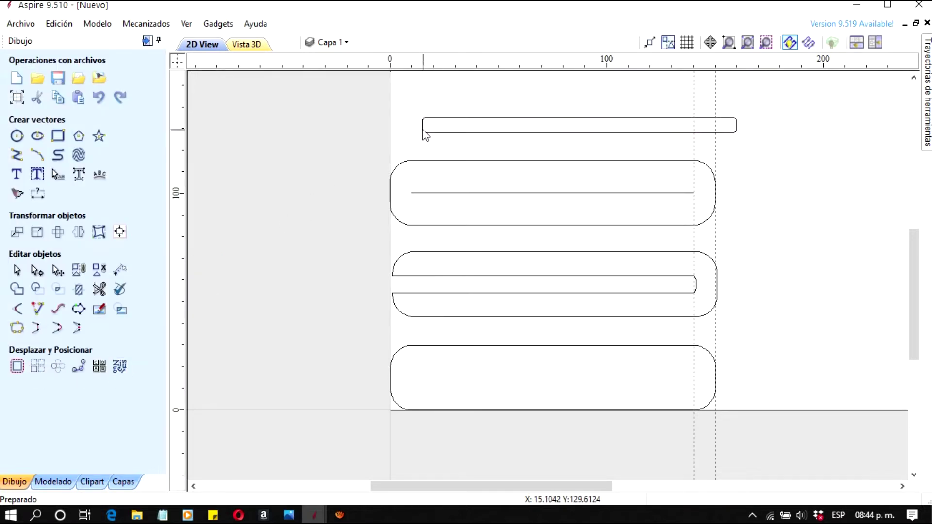
- Move the thin rounded rectangle into the middle plate's slot, with its left end protruding past the slot's open end
click(570, 134)
click(570, 136)
drag(626, 132, 567, 106)
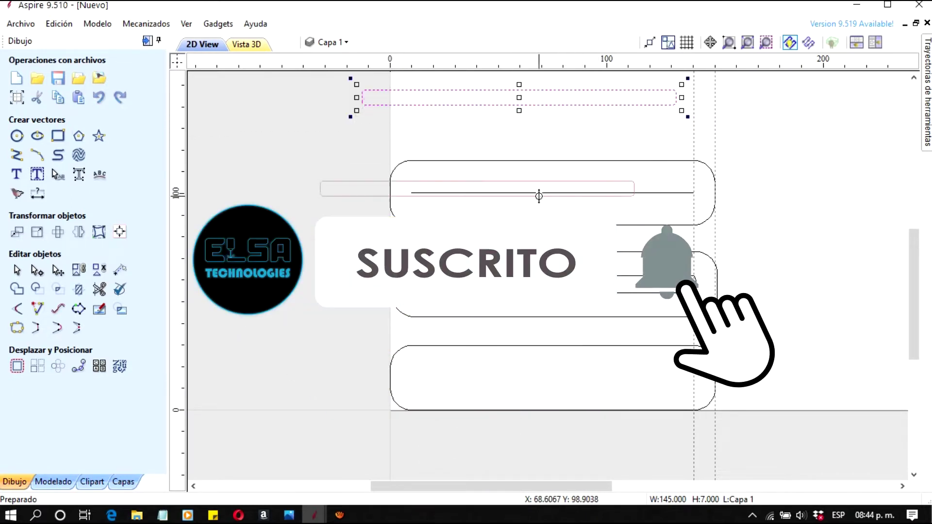
drag(550, 230, 609, 297)
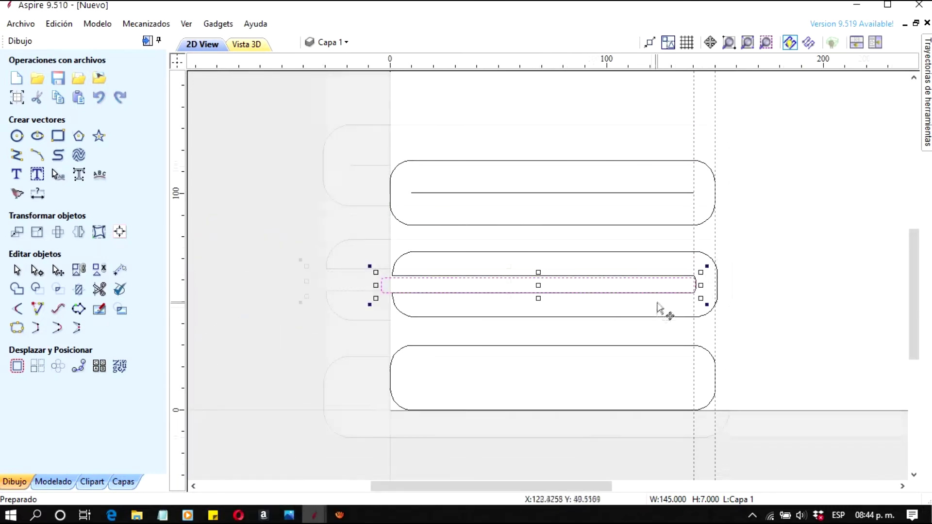
- Fine-tune the rectangle's position in the slot so its lower edge lies along the slot's lower edge
scroll(636, 289, up, 3)
scroll(636, 289, down, 1)
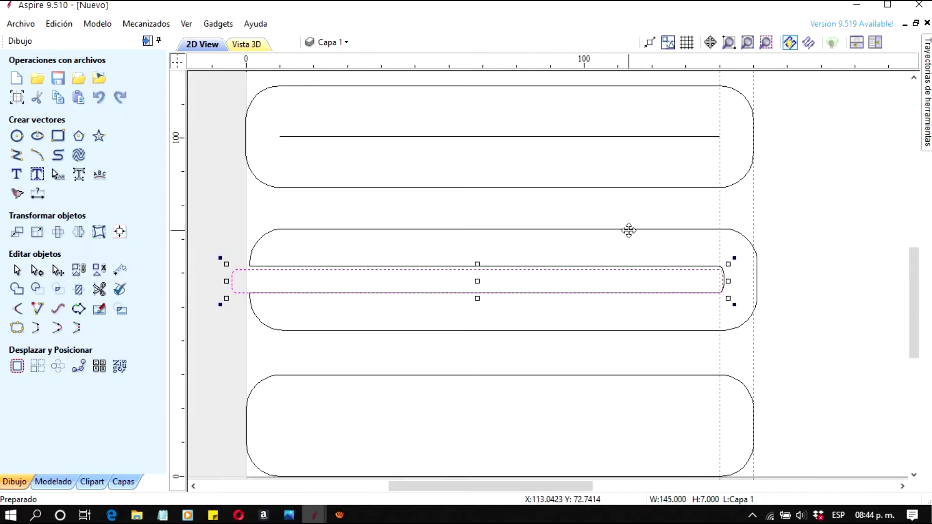
scroll(596, 330, down, 1)
scroll(584, 288, up, 4)
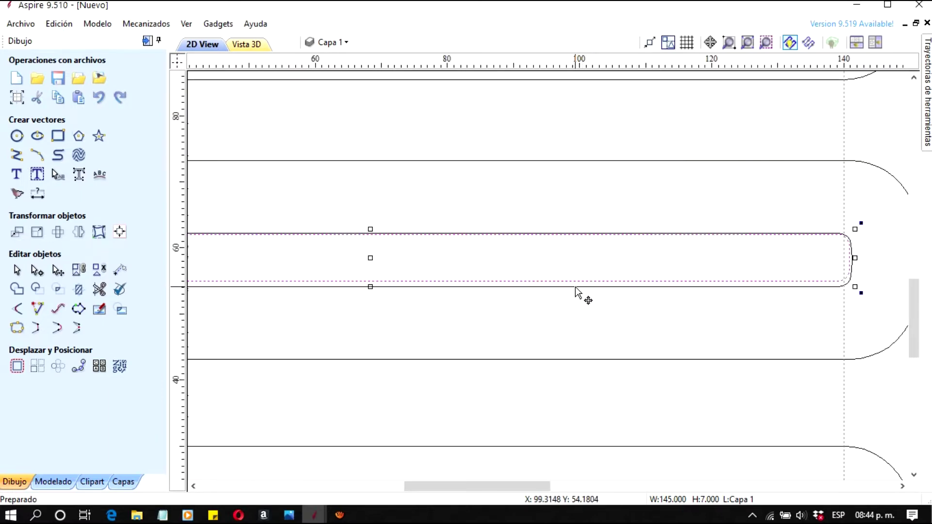
scroll(577, 290, down, 4)
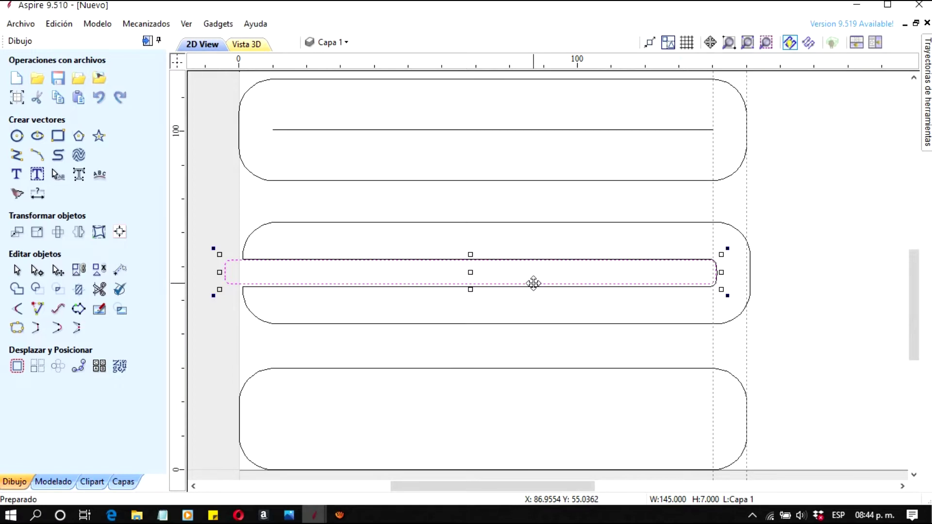
scroll(534, 283, down, 2)
scroll(530, 283, up, 2)
drag(530, 283, 529, 284)
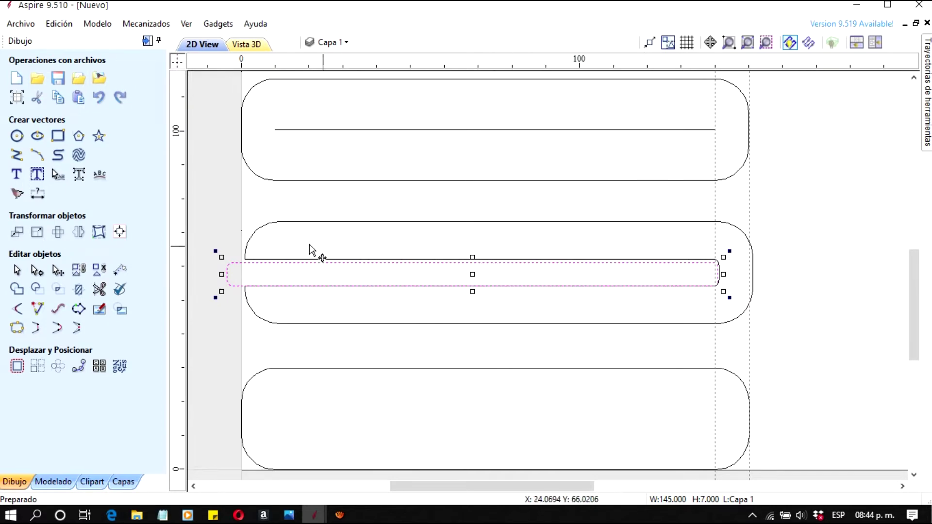
click(212, 272)
- Examine how the thin rectangle fits in the middle plate's slot at the open left end
scroll(271, 266, up, 3)
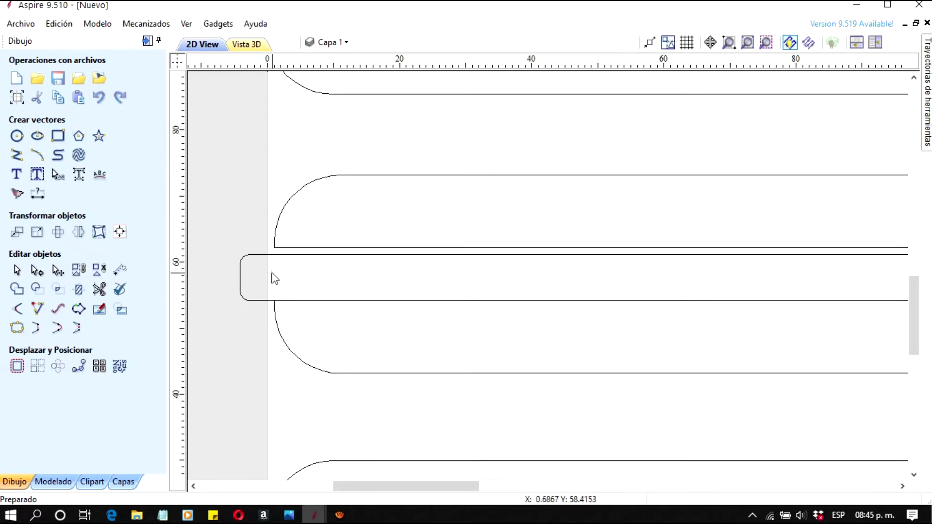
scroll(252, 269, down, 3)
scroll(254, 266, up, 3)
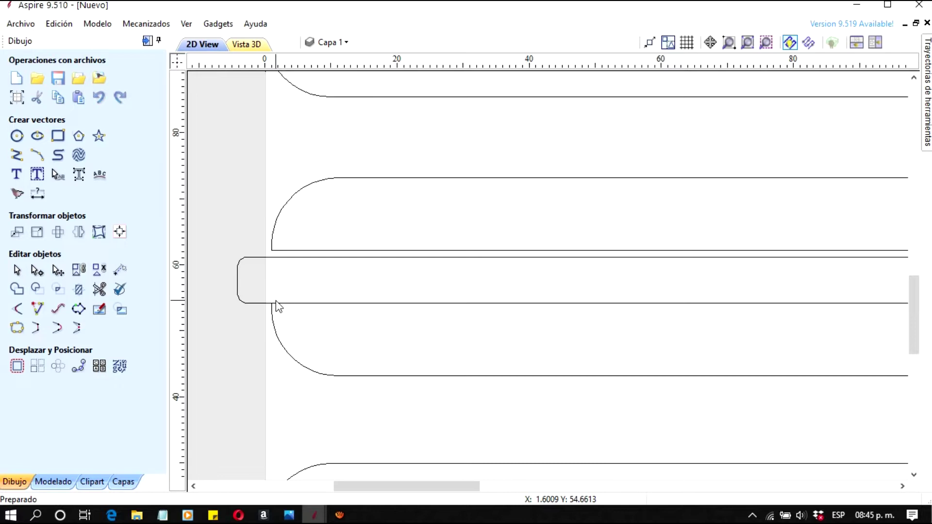
scroll(277, 305, down, 3)
scroll(272, 299, up, 2)
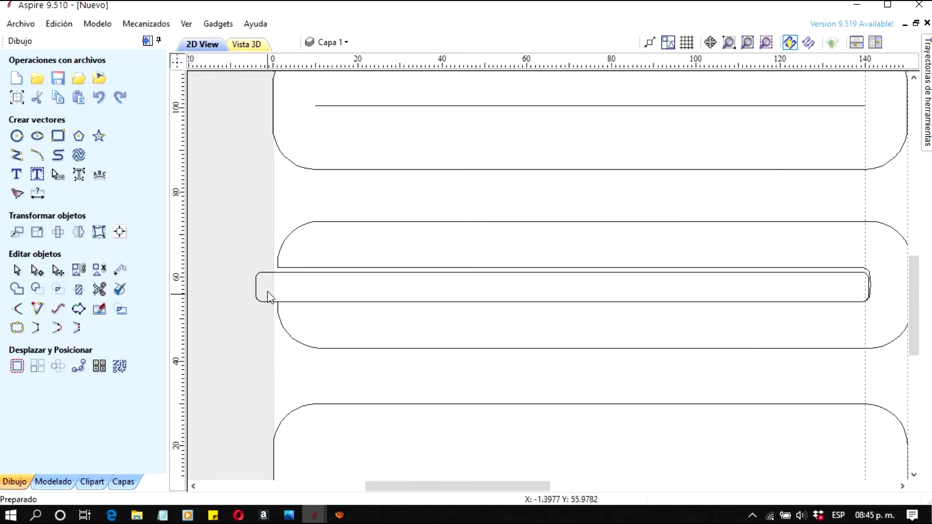
scroll(274, 296, up, 3)
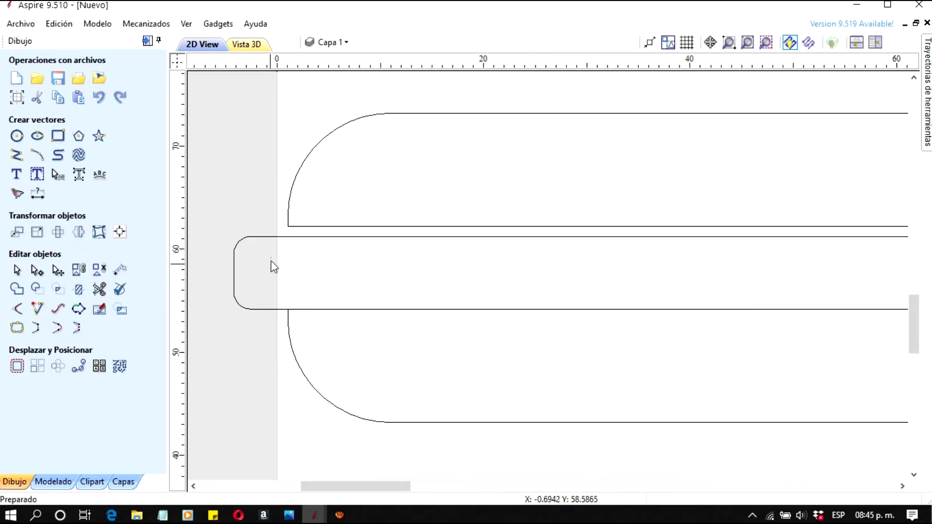
click(271, 236)
scroll(271, 235, down, 3)
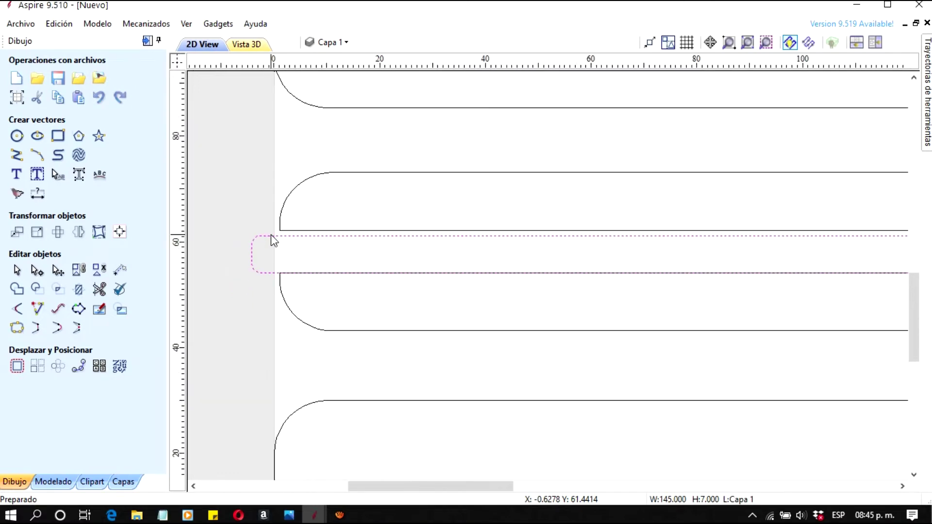
scroll(271, 235, up, 3)
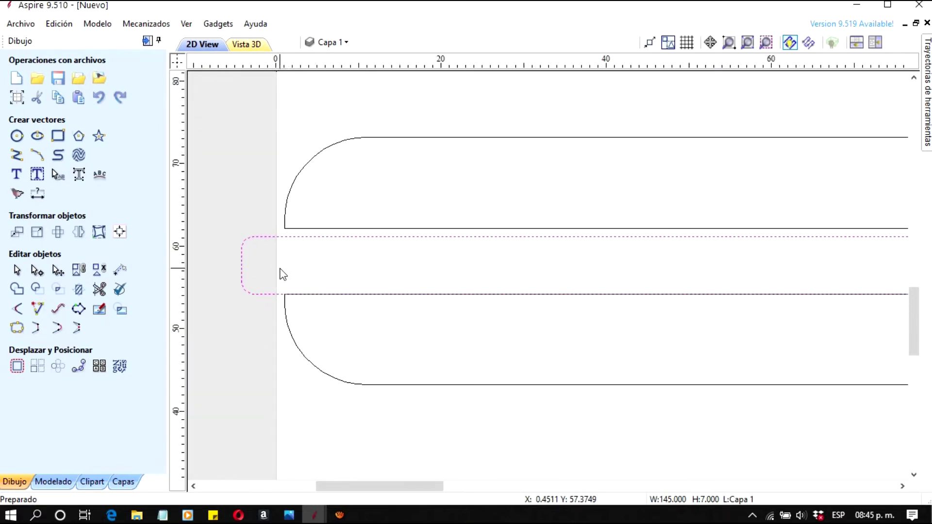
- Try shortening the thin rectangle in the middle plate's slot to about 140.8 mm by moving its protruding left end to X 0
scroll(281, 272, down, 3)
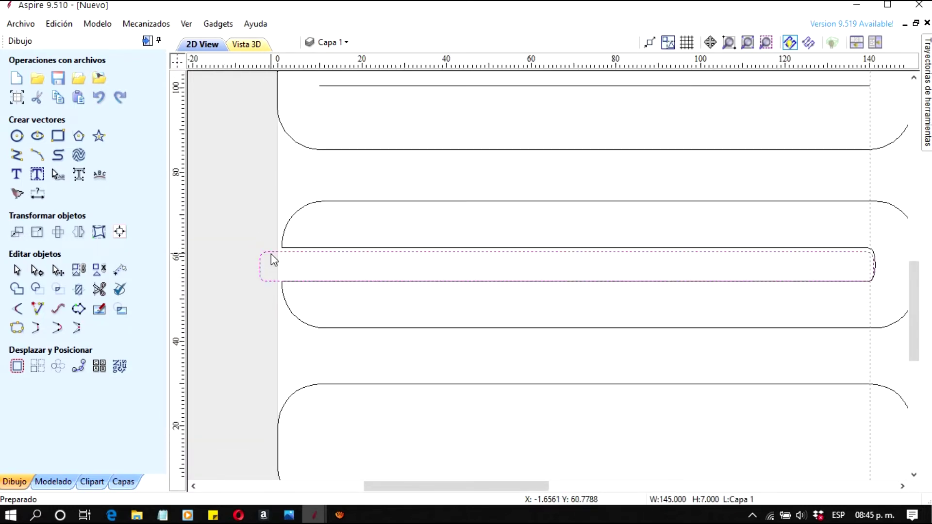
mouse_move(271, 259)
mouse_down()
mouse_move(252, 267)
mouse_move(278, 268)
mouse_up()
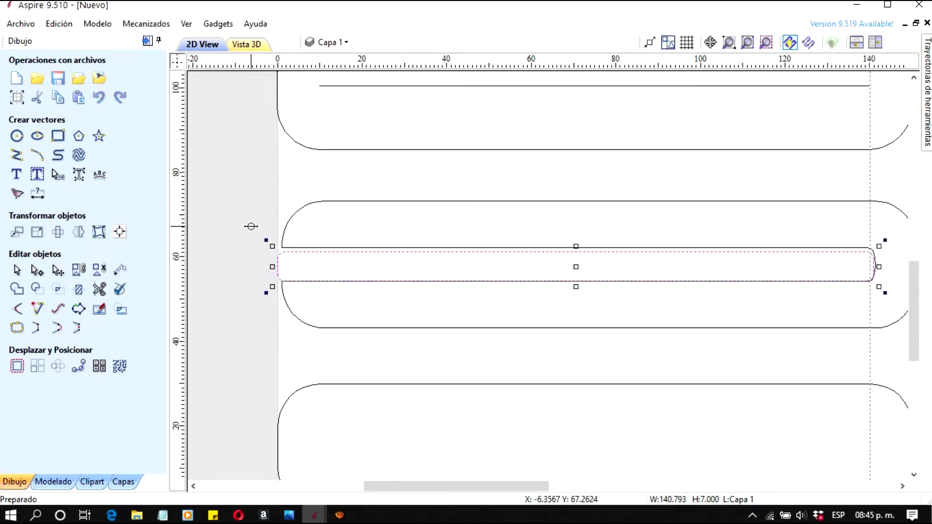
scroll(252, 232, down, 1)
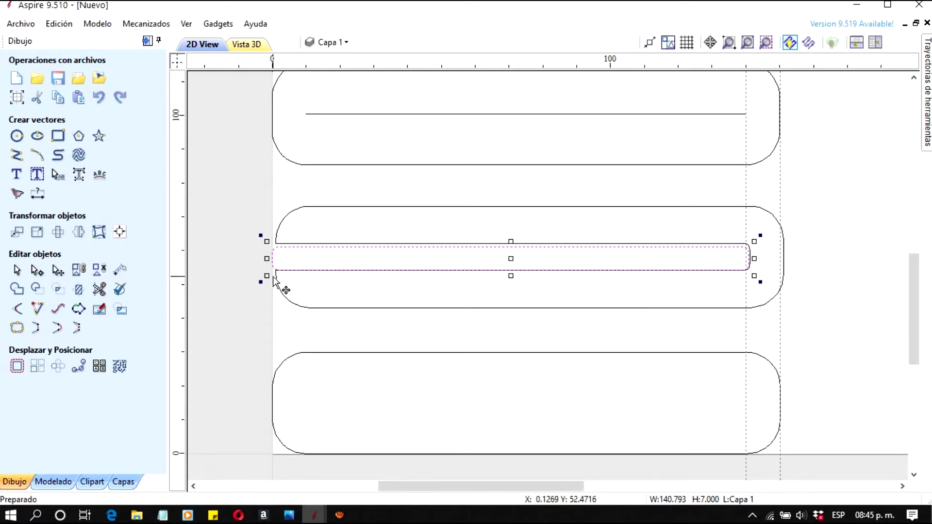
scroll(224, 244, up, 1)
scroll(236, 247, down, 1)
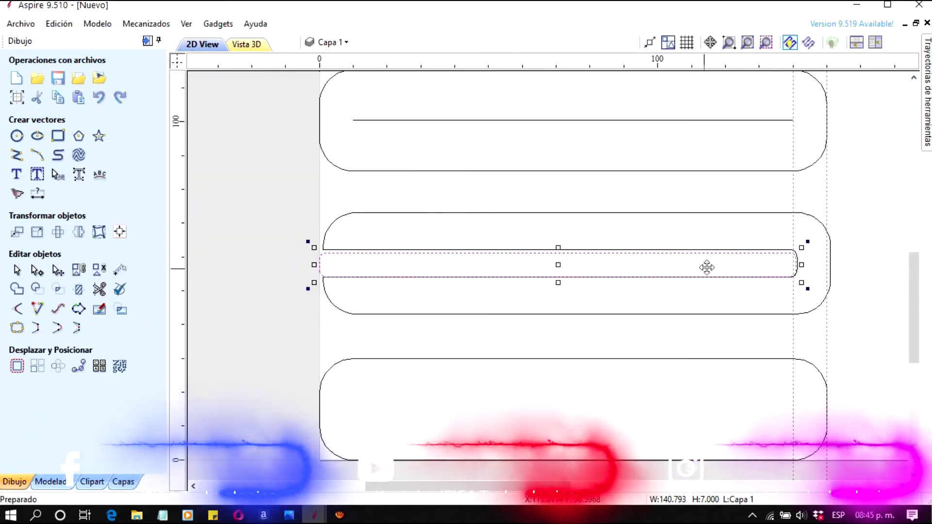
scroll(361, 261, up, 1)
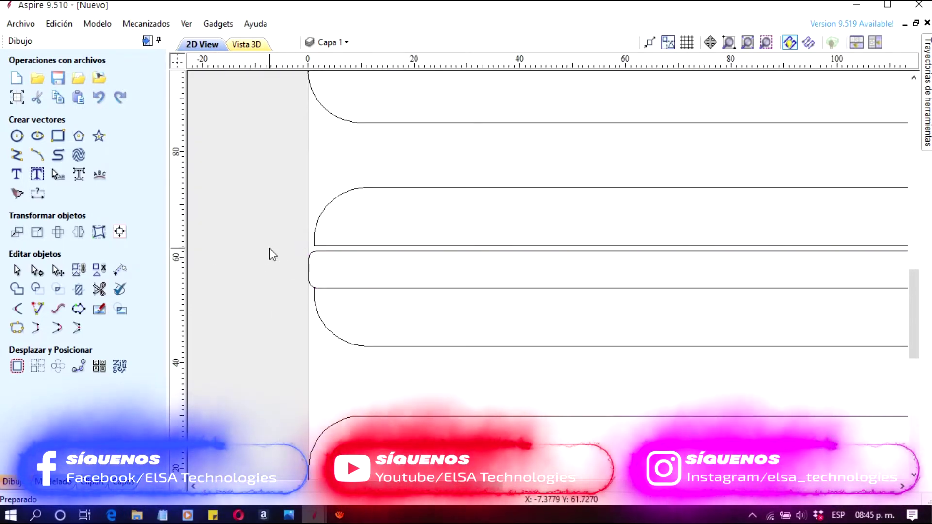
scroll(270, 249, down, 1)
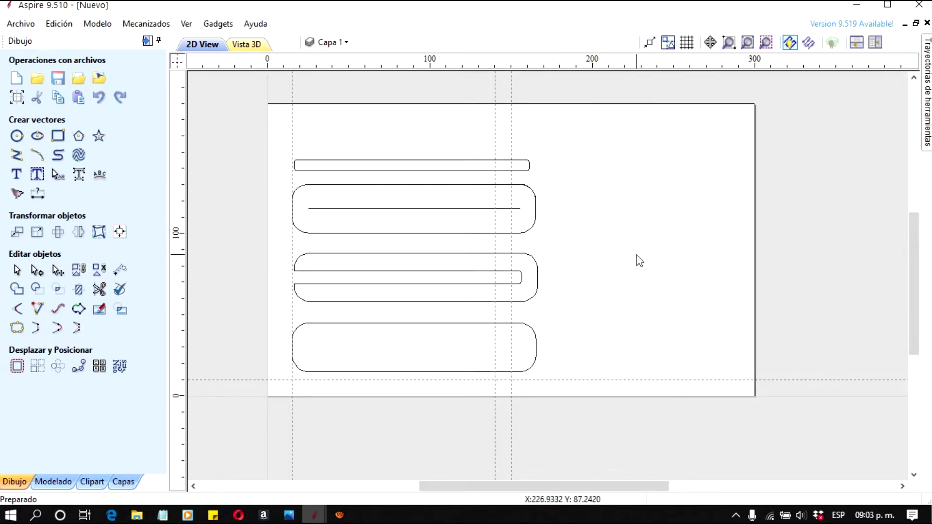
- Duplicate the upper plate with its acrylic line and the slotted plate, placing the copies to the right of the originals
click(531, 195)
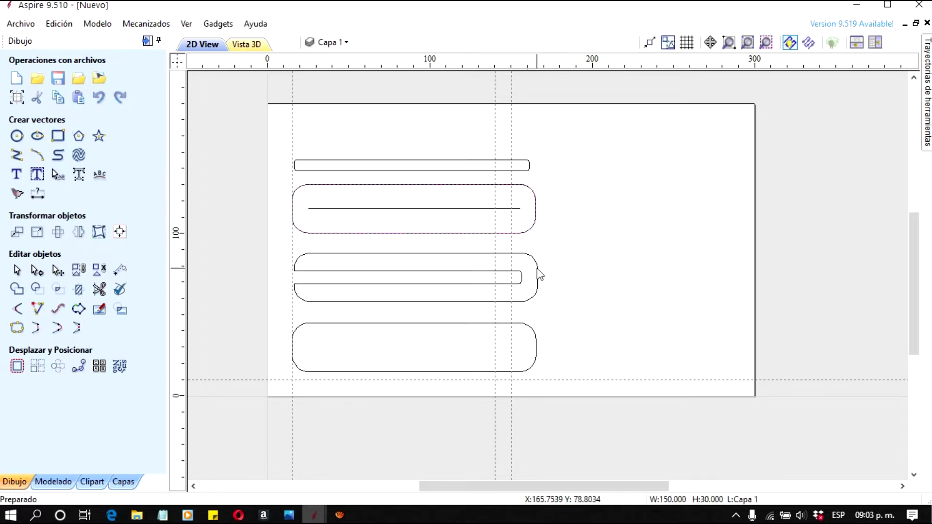
click(511, 283)
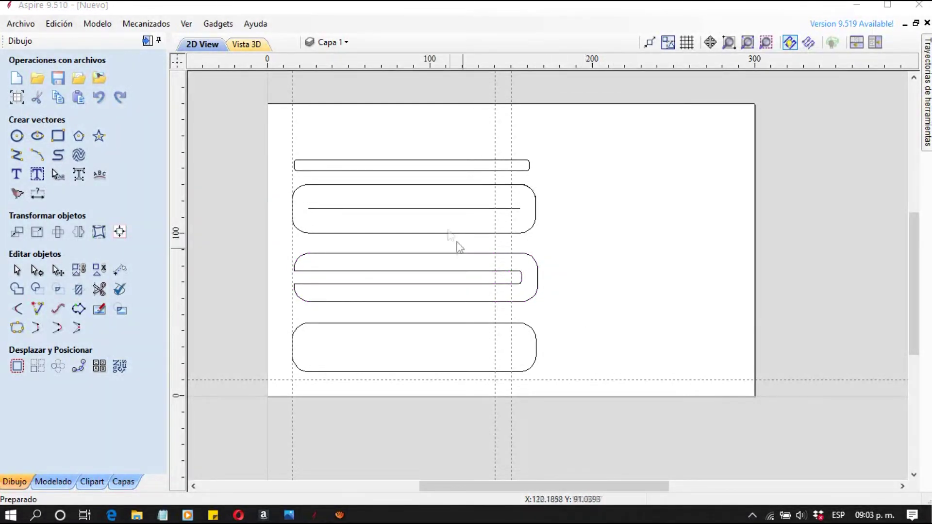
drag(280, 180, 554, 316)
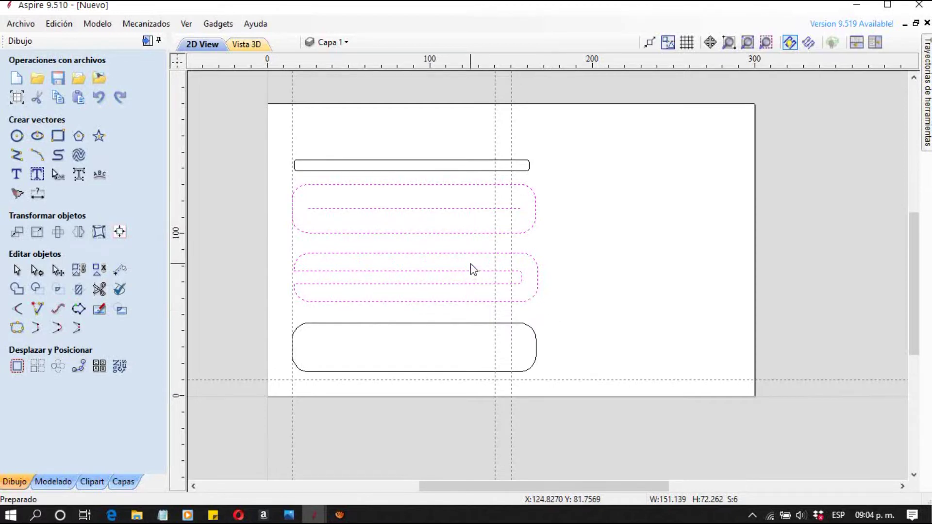
click(597, 215)
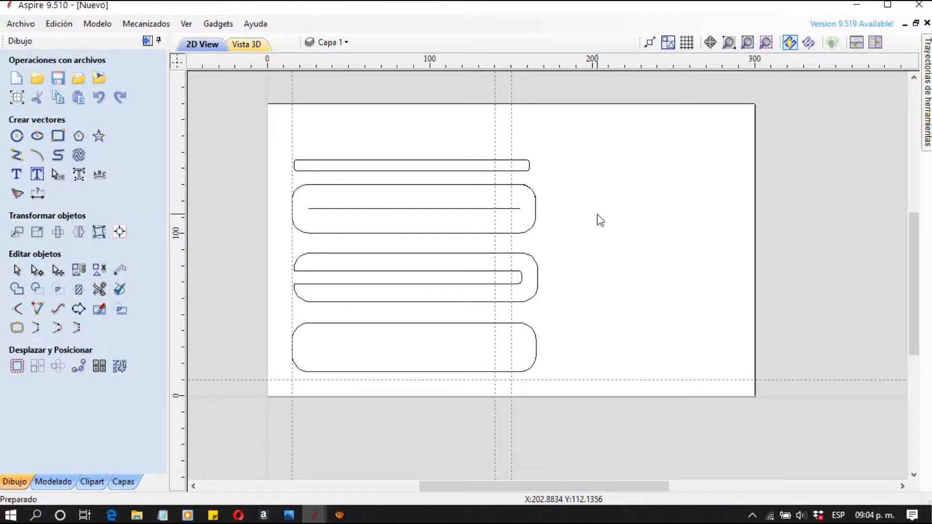
key(ctrl+z)
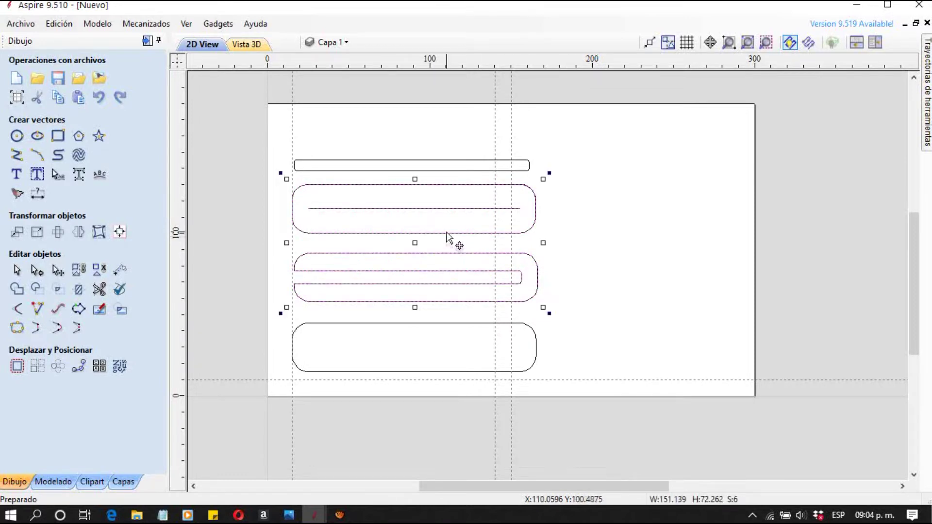
ctrl+drag(448, 236, 703, 248)
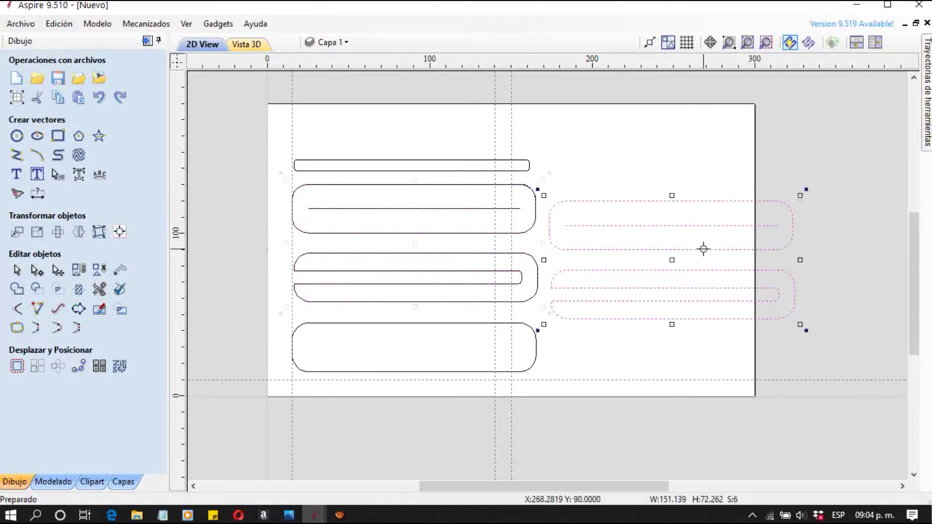
click(640, 153)
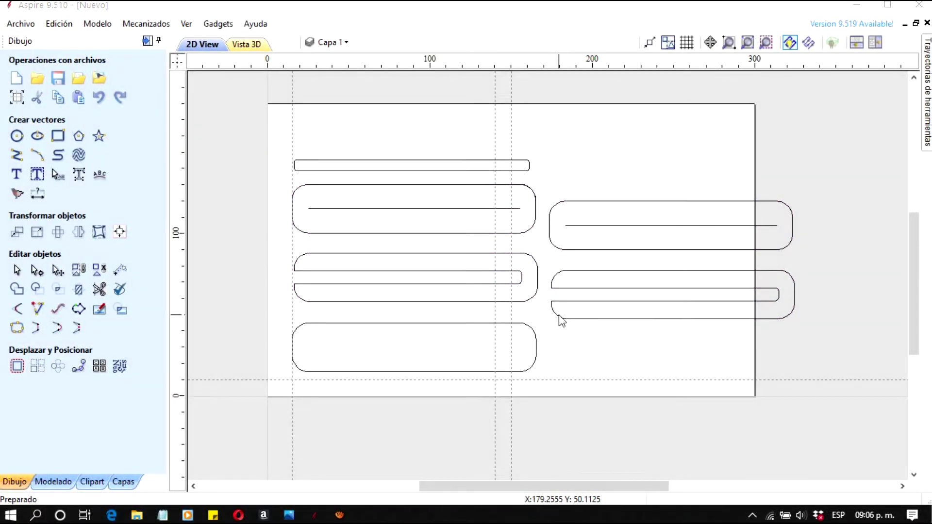
click(545, 342)
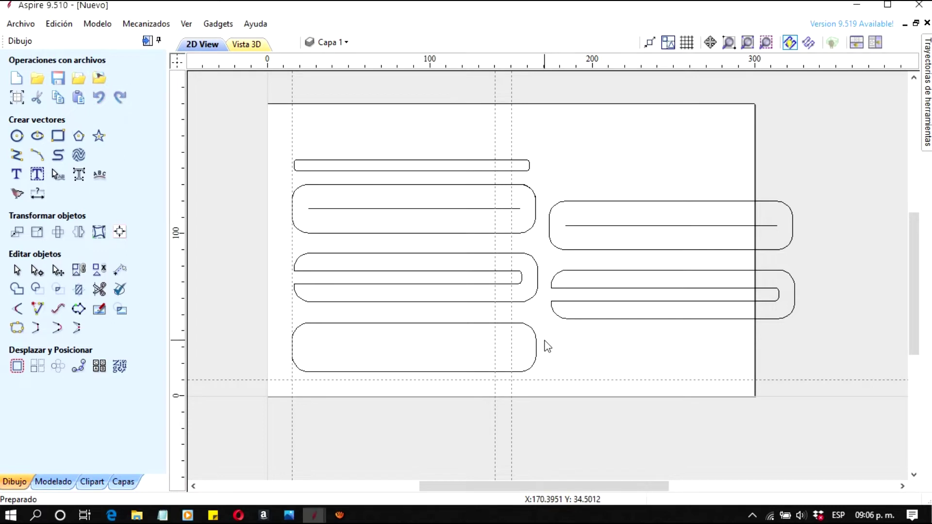
- Examine the plain lower plate and the slotted plate up close, checking which outline belongs to each piece
click(431, 329)
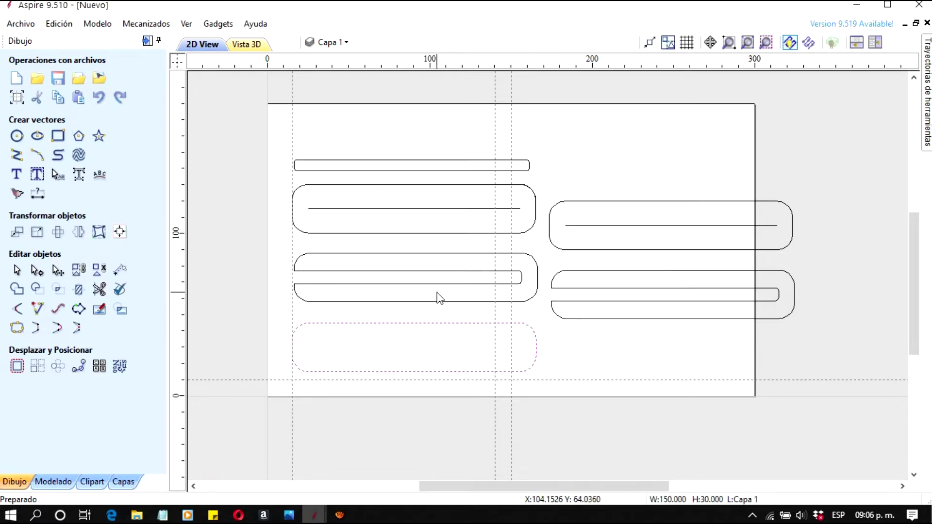
scroll(435, 277, up, 1)
scroll(435, 278, up, 2)
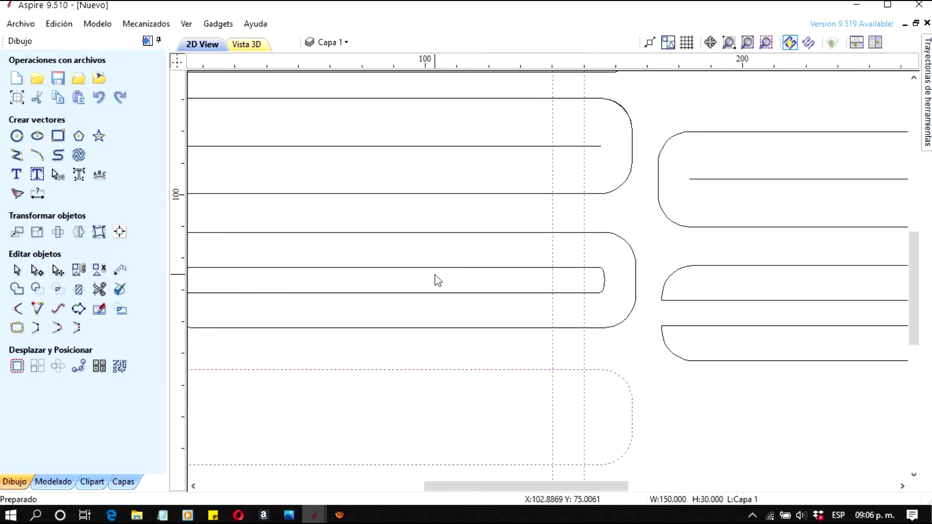
scroll(449, 354, down, 1)
scroll(441, 371, up, 2)
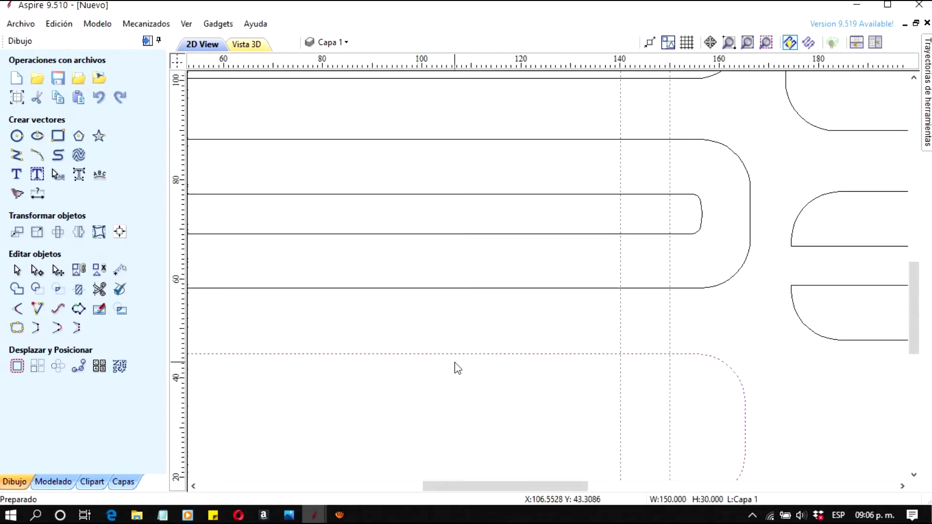
scroll(449, 366, up, 3)
scroll(414, 366, down, 4)
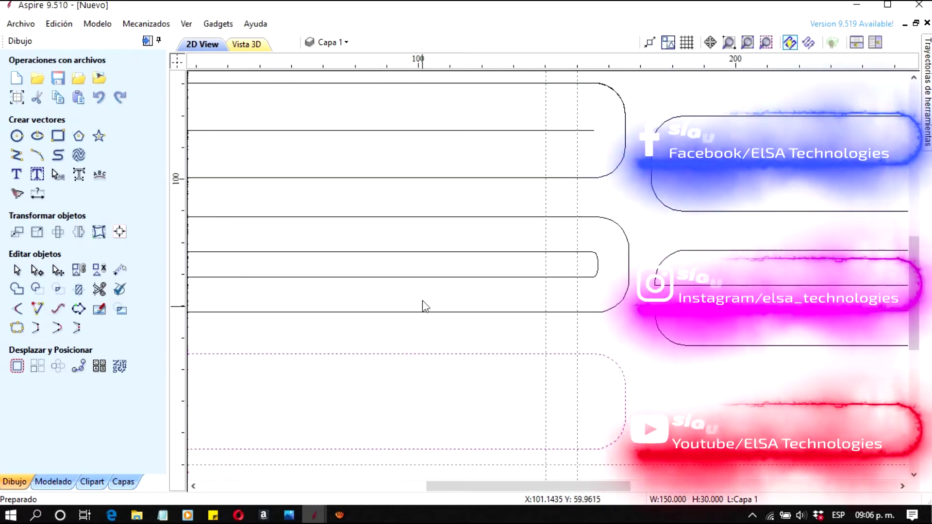
scroll(459, 259, up, 3)
scroll(458, 259, up, 1)
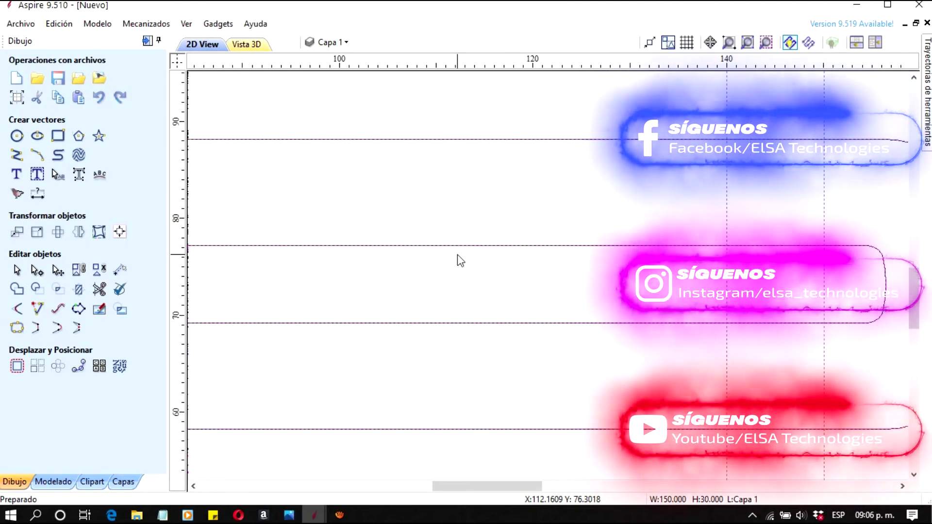
scroll(454, 253, down, 4)
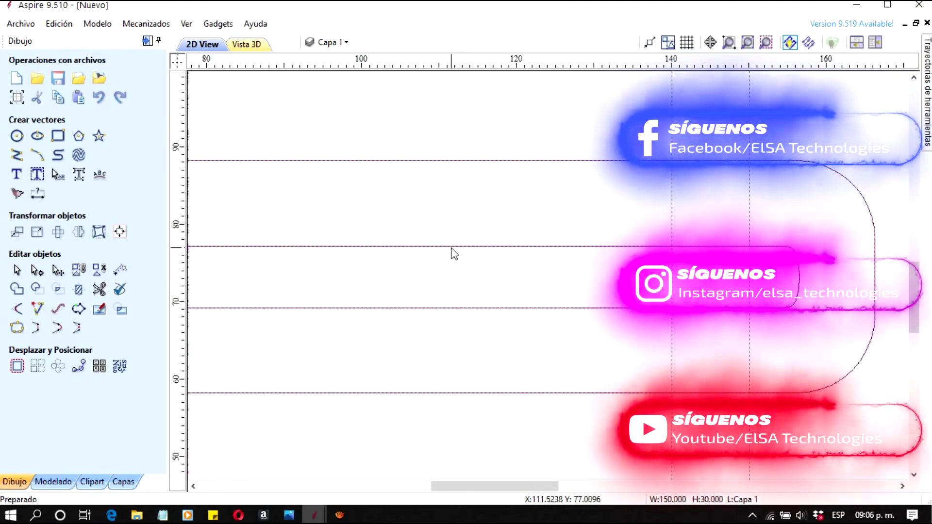
scroll(453, 252, down, 2)
scroll(419, 253, up, 1)
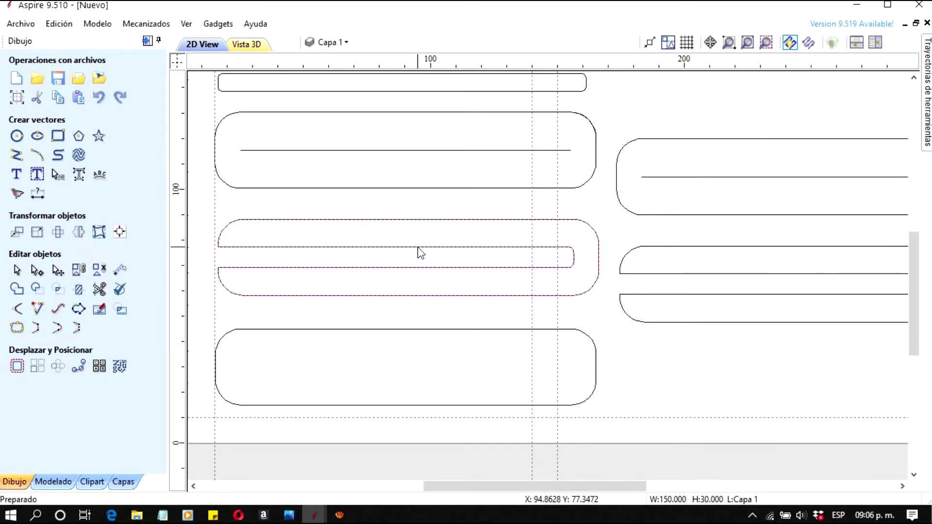
click(420, 252)
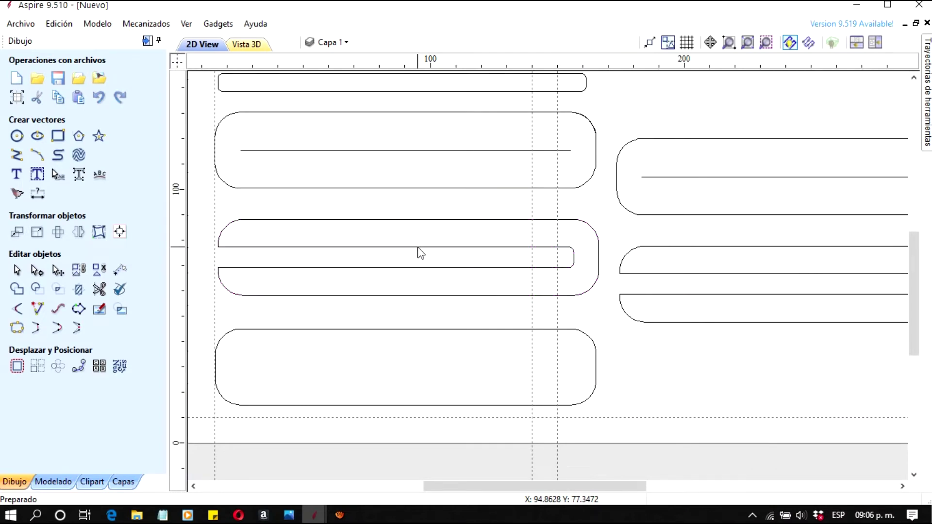
click(420, 252)
scroll(420, 252, up, 4)
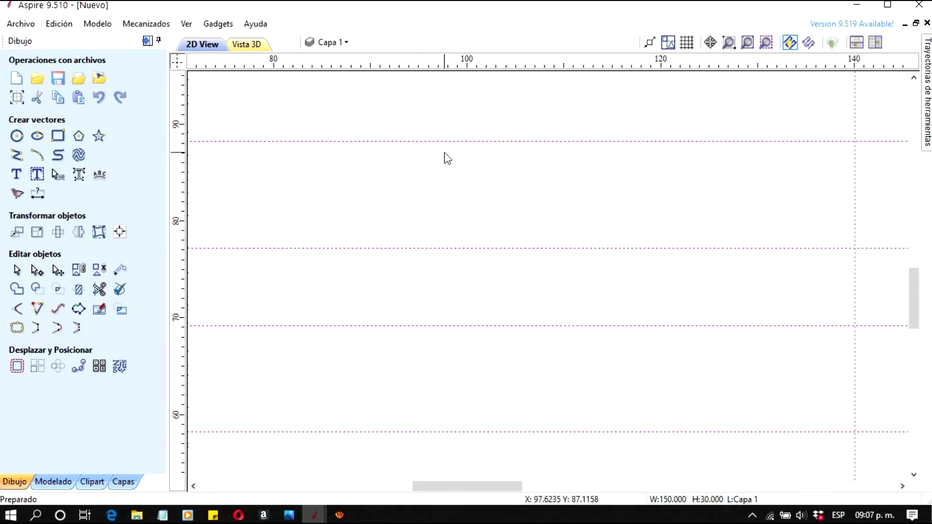
scroll(432, 96, down, 5)
scroll(434, 109, up, 3)
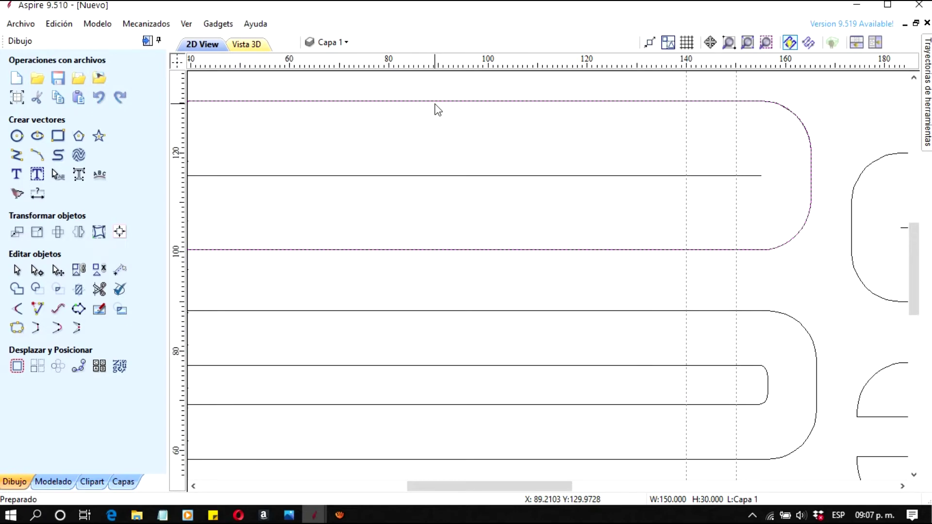
- Examine the upper plate's outline and its acrylic line, and review the layout of all pieces on the material
click(436, 109)
click(459, 175)
click(462, 177)
click(464, 175)
scroll(463, 175, down, 2)
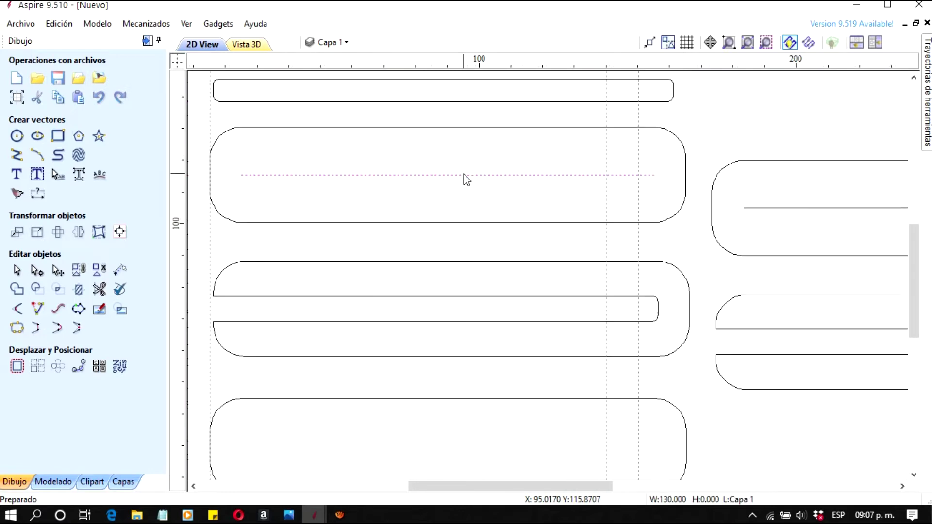
click(474, 124)
scroll(738, 231, down, 3)
scroll(624, 316, up, 4)
scroll(618, 337, down, 1)
scroll(601, 394, up, 1)
scroll(601, 394, down, 4)
drag(913, 320, 912, 348)
scroll(301, 142, up, 1)
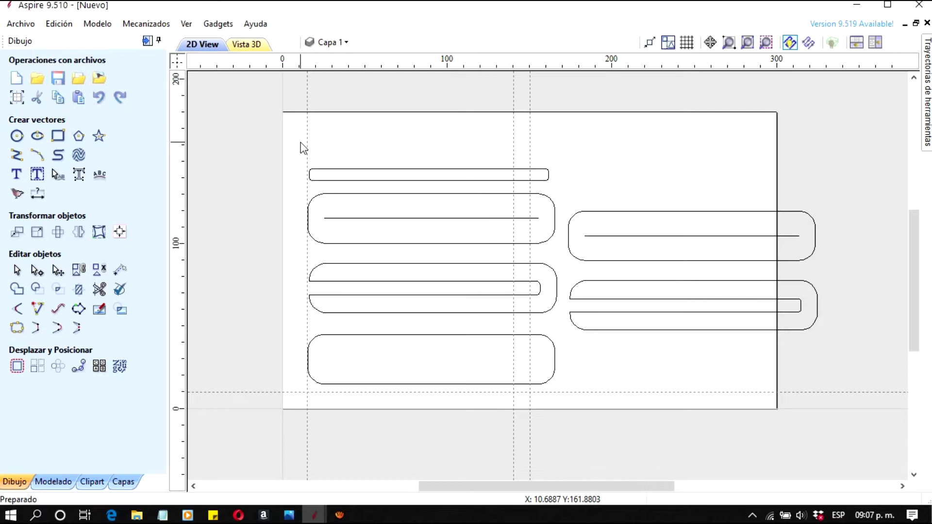
- Move the thin rounded rectangle from above the left column of plates to above the copied plates
click(397, 175)
drag(397, 174, 678, 150)
click(584, 196)
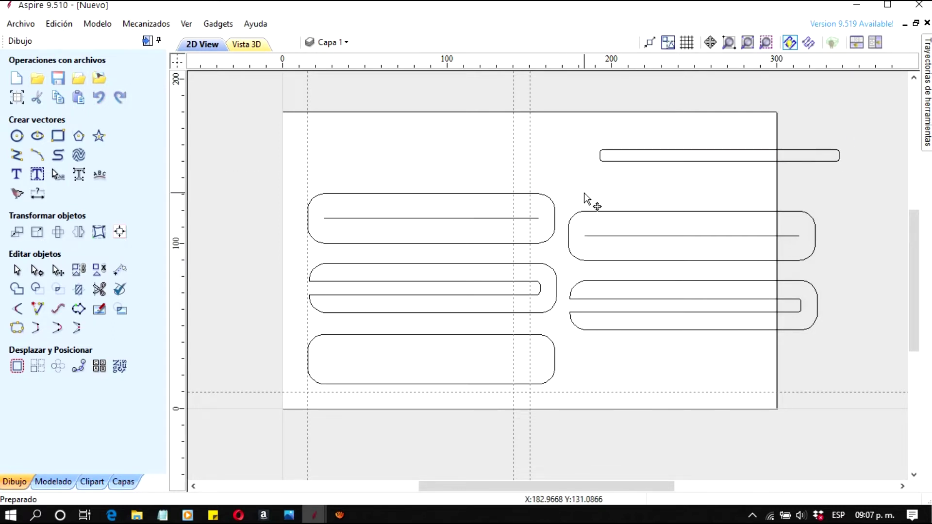
- Move the copied plate together with its acrylic line into the free space above the left column of plates
drag(746, 258, 659, 236)
click(664, 270)
drag(560, 183, 823, 274)
drag(714, 262, 456, 180)
click(627, 243)
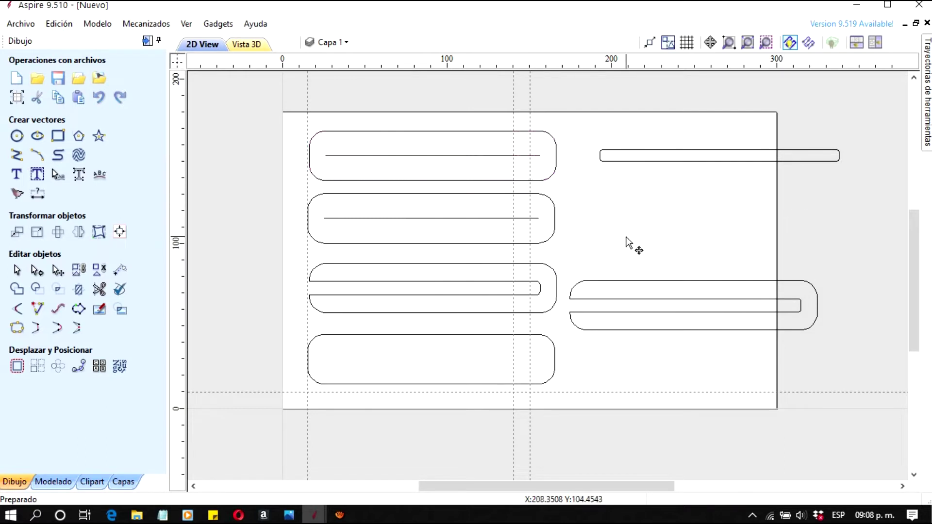
- Move the thin rounded rectangle down to just above the copied slotted plate
click(649, 156)
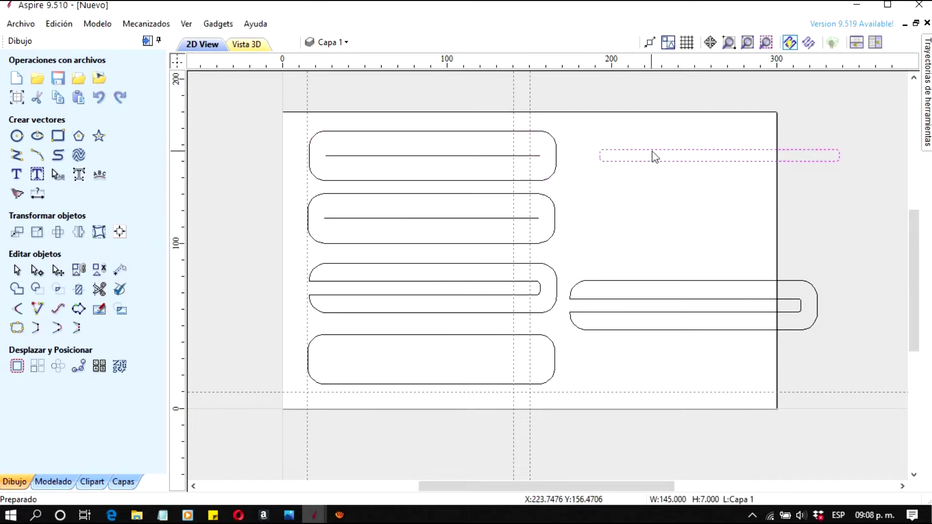
drag(651, 155, 636, 245)
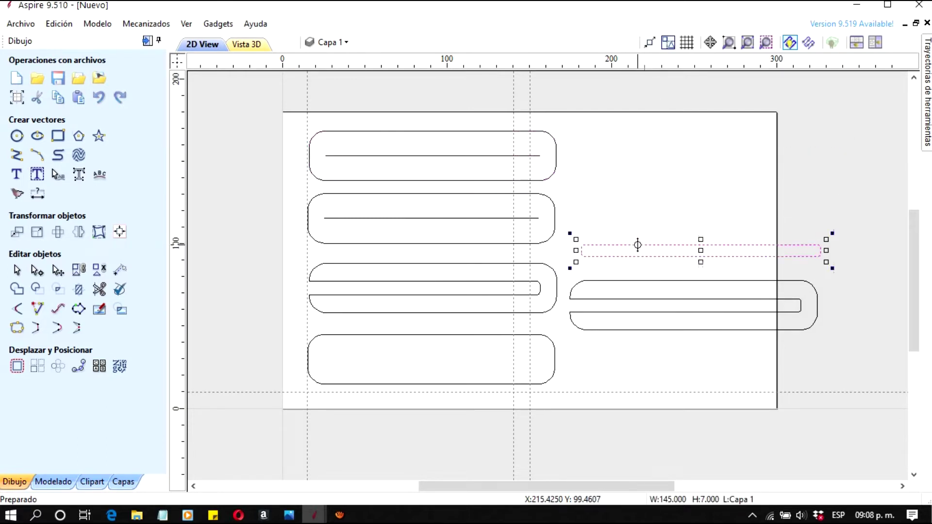
click(665, 225)
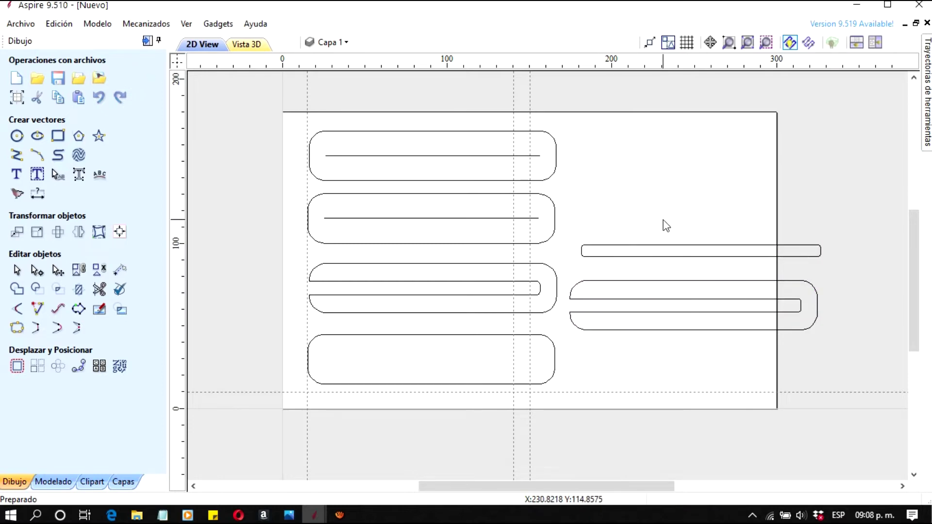
- Rotate the thin rectangle and the copied slotted plate together by 90 degrees about their common centre
drag(565, 238, 858, 371)
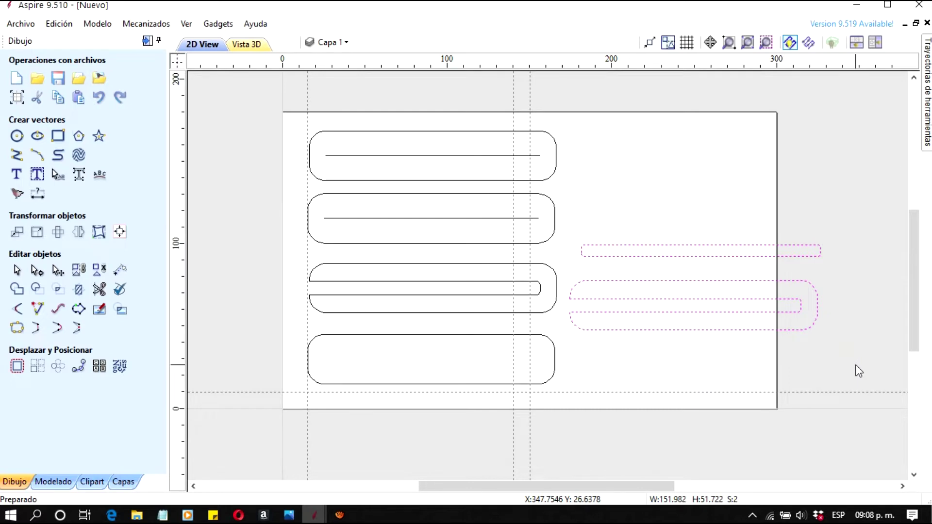
click(58, 234)
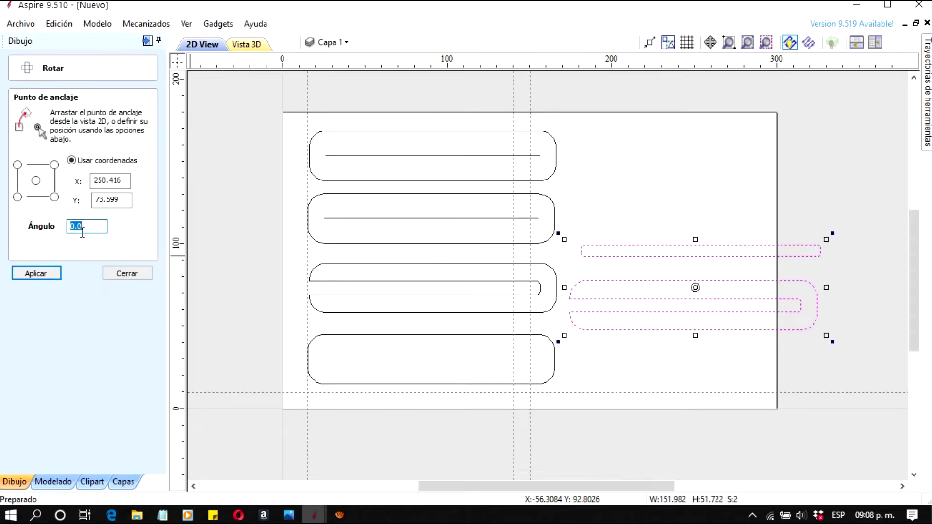
click(40, 272)
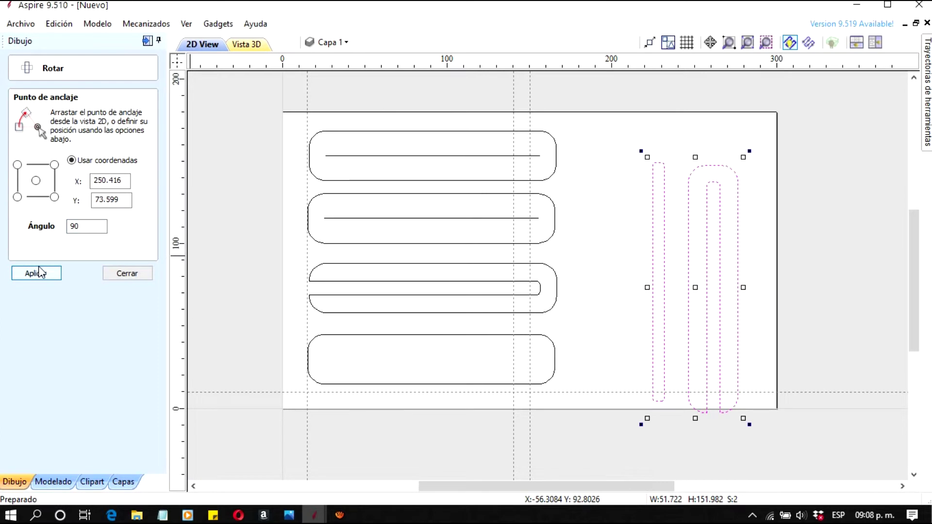
click(113, 274)
click(619, 133)
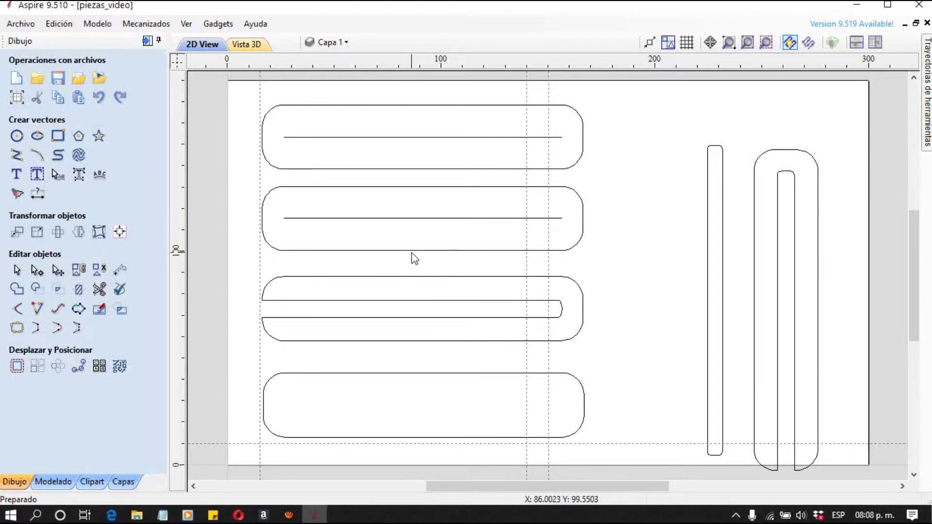
- Place the plain rounded plate at absolute X 0, Y 0 mm, using its lower-left corner as the anchor point
click(439, 373)
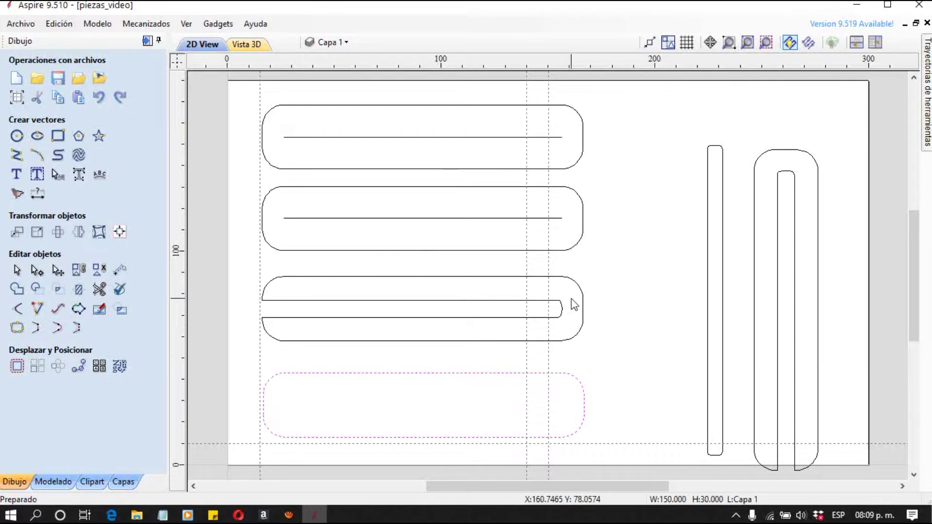
scroll(538, 261, down, 1)
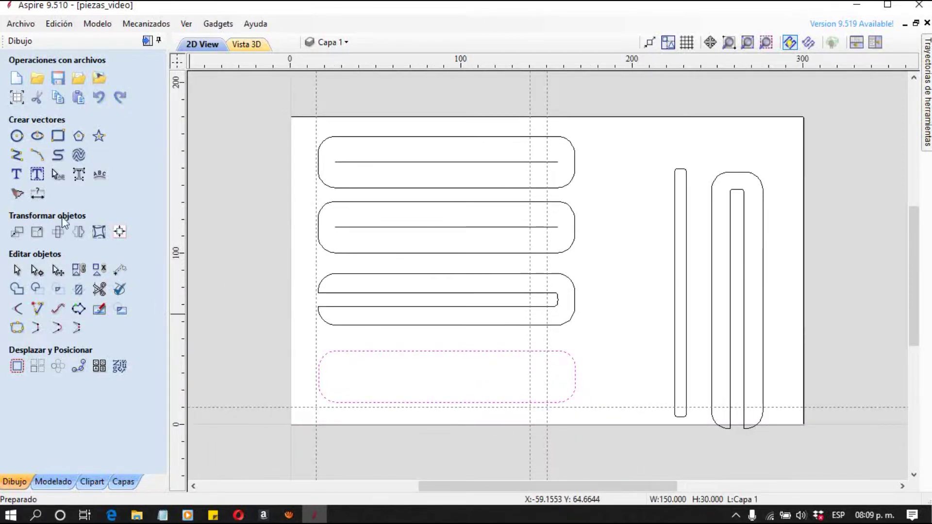
click(17, 234)
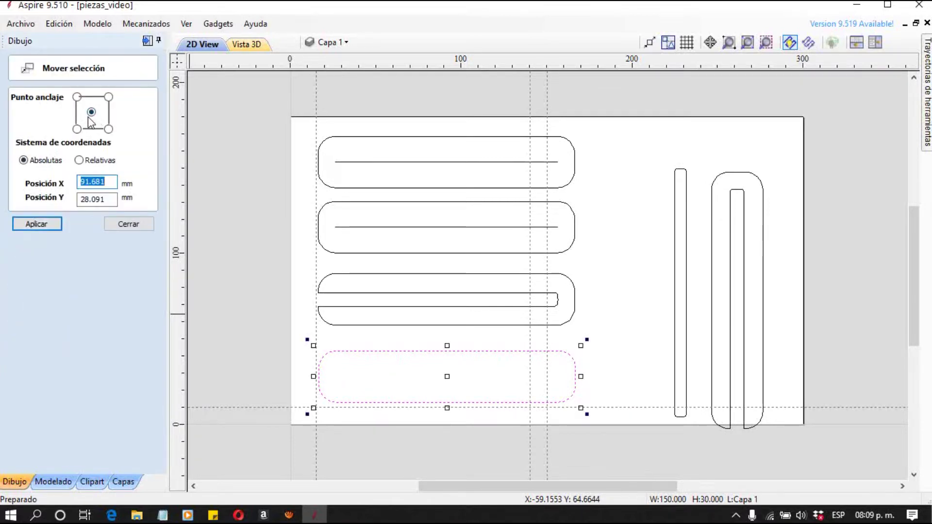
click(77, 129)
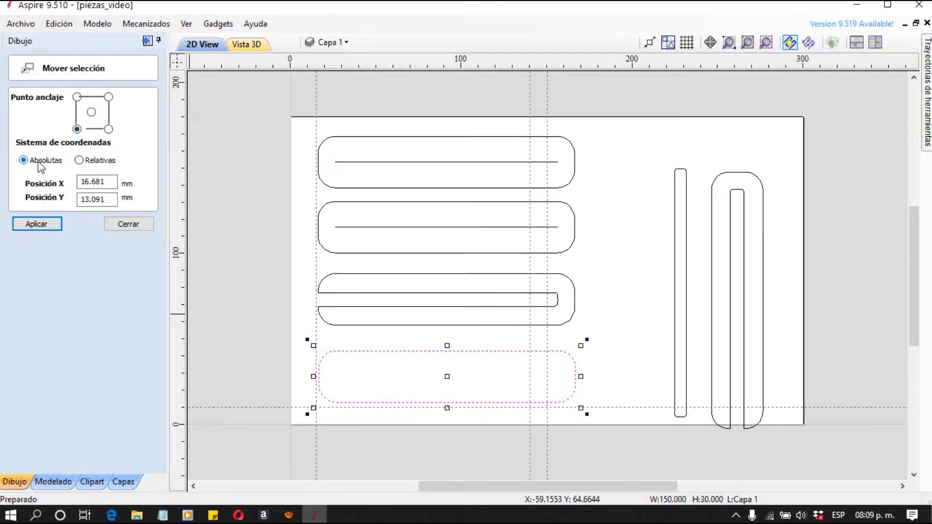
drag(118, 189, 81, 182)
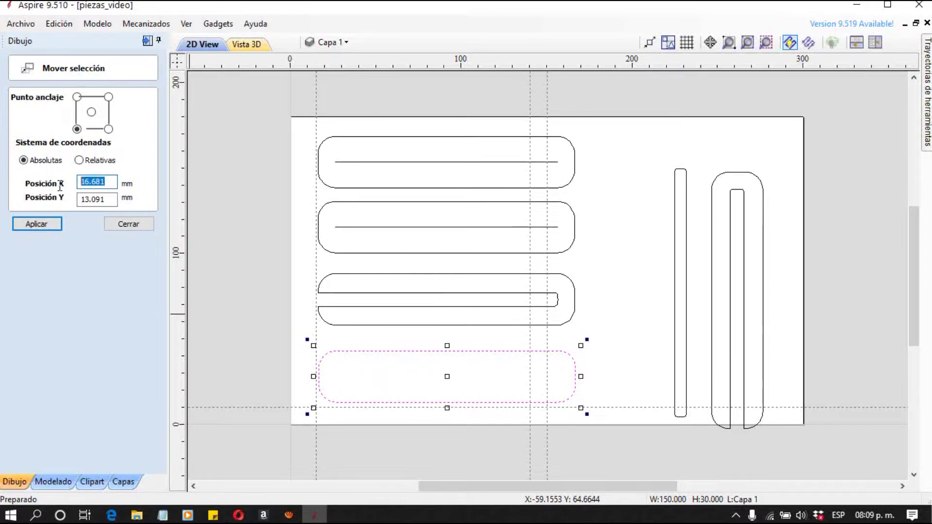
text(0)
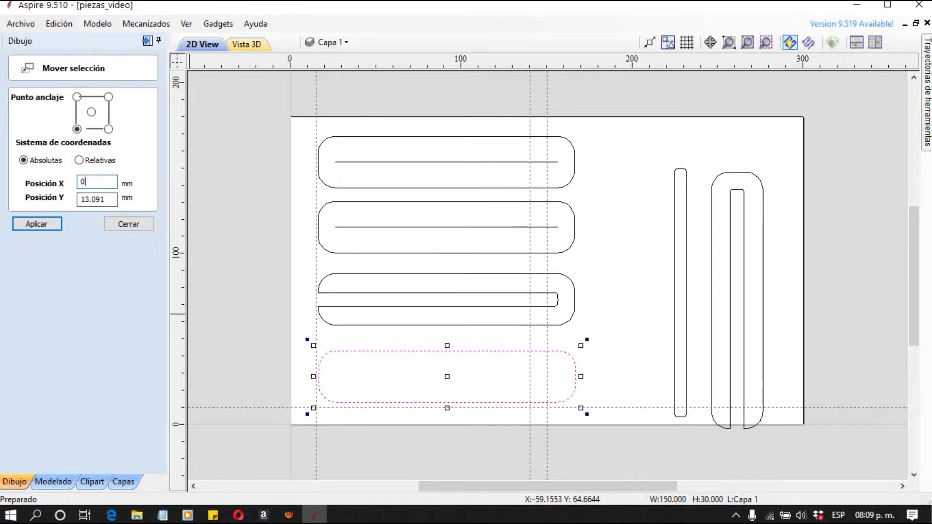
drag(112, 200, 80, 199)
text(0)
click(49, 226)
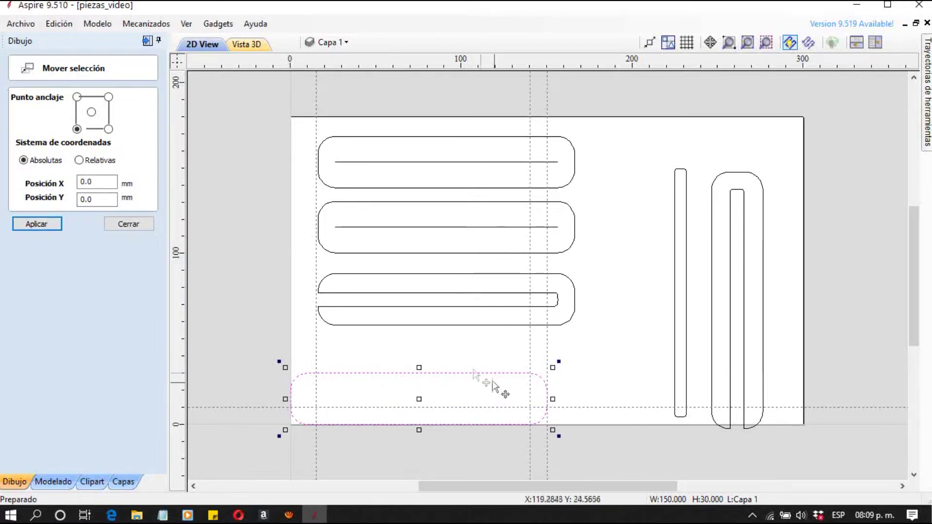
- Place the horizontal slotted plate's lower-left corner at absolute X 0, Y 40 mm, above the plain plate
click(409, 308)
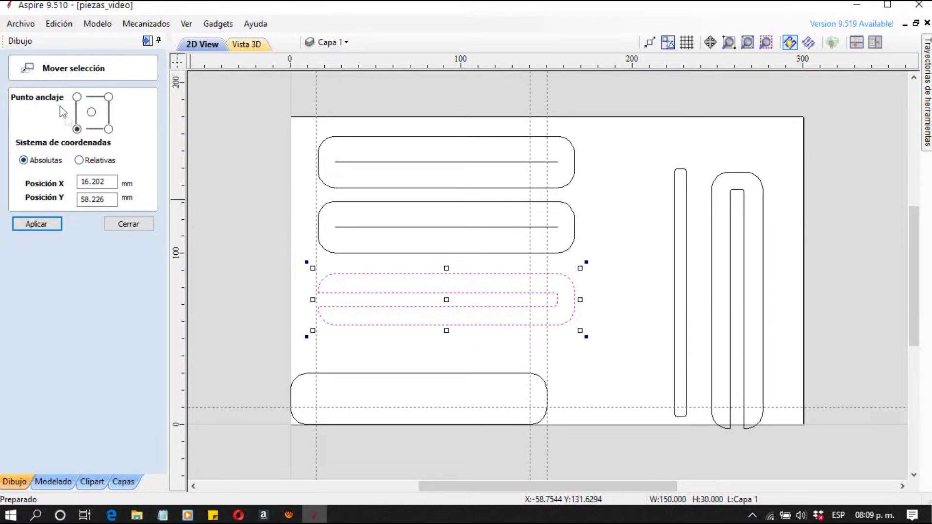
drag(114, 183, 62, 183)
text(0)
key(Tab)
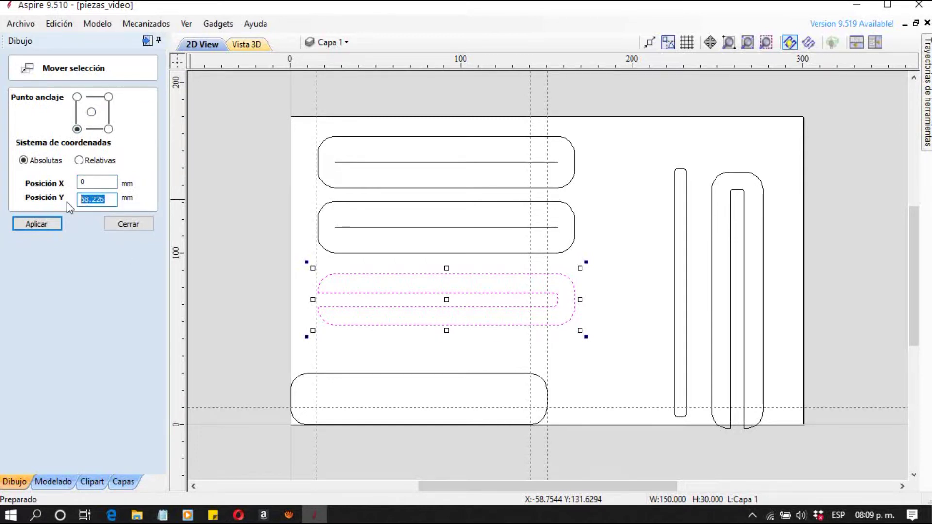
text(40)
click(25, 225)
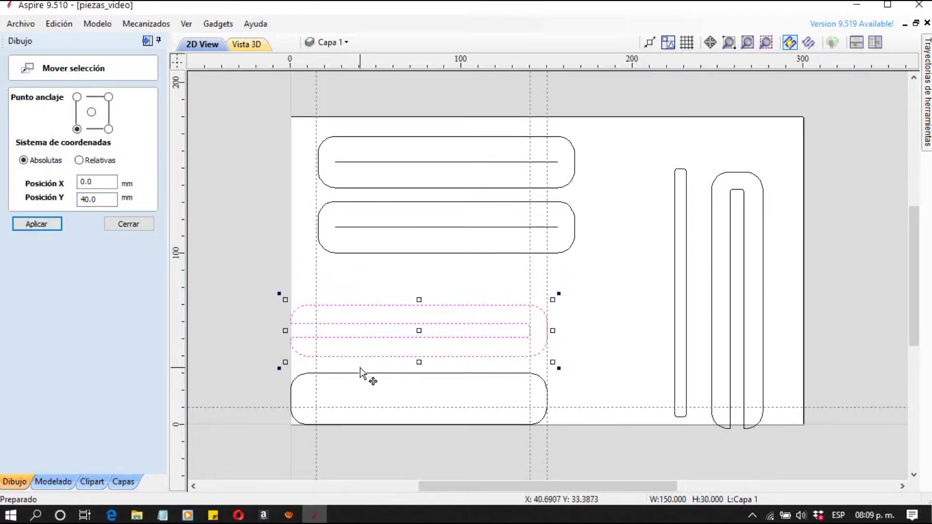
- Place the lower plate with an acrylic line, together with its line, at absolute X 0, Y 80 mm
drag(298, 192, 603, 283)
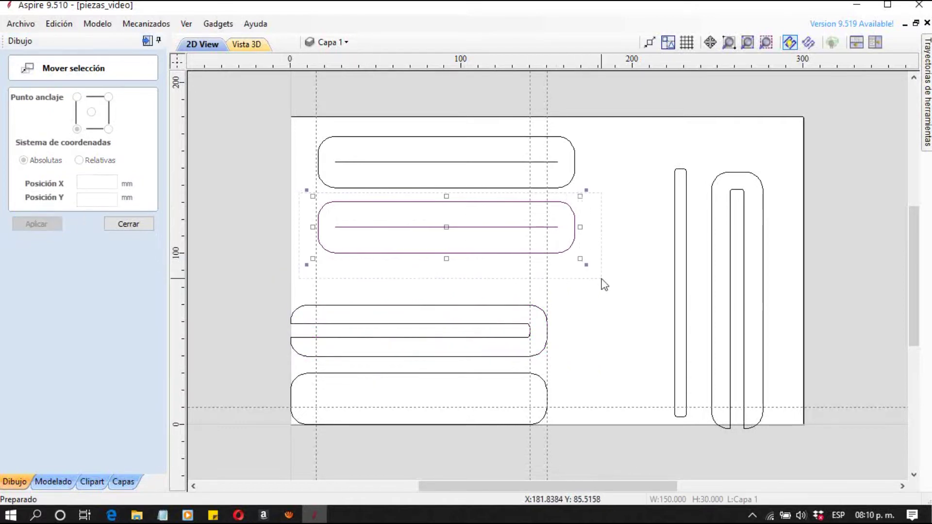
drag(114, 182, 73, 180)
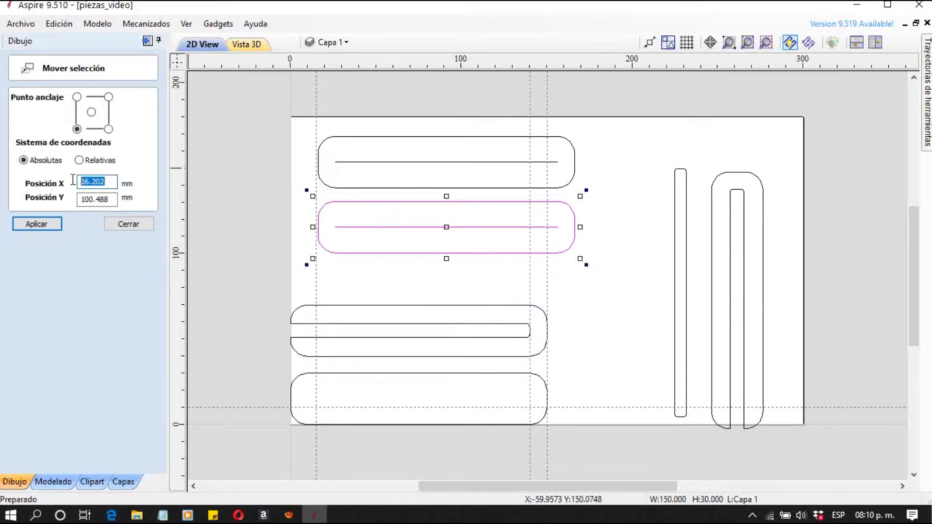
key(Tab)
text(80)
click(36, 224)
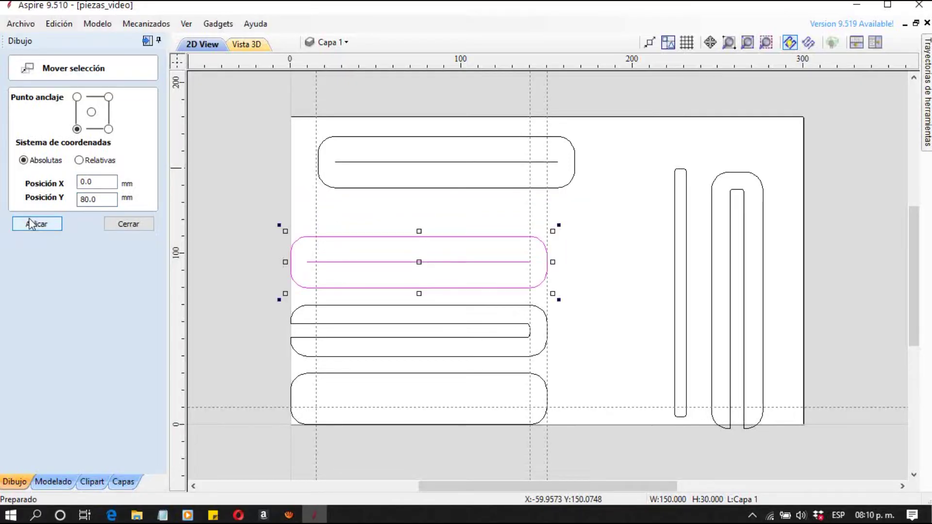
click(369, 294)
- Place the uppermost plate together with its acrylic line at absolute X 0, Y 120 mm
drag(307, 131, 593, 208)
drag(104, 184, 54, 189)
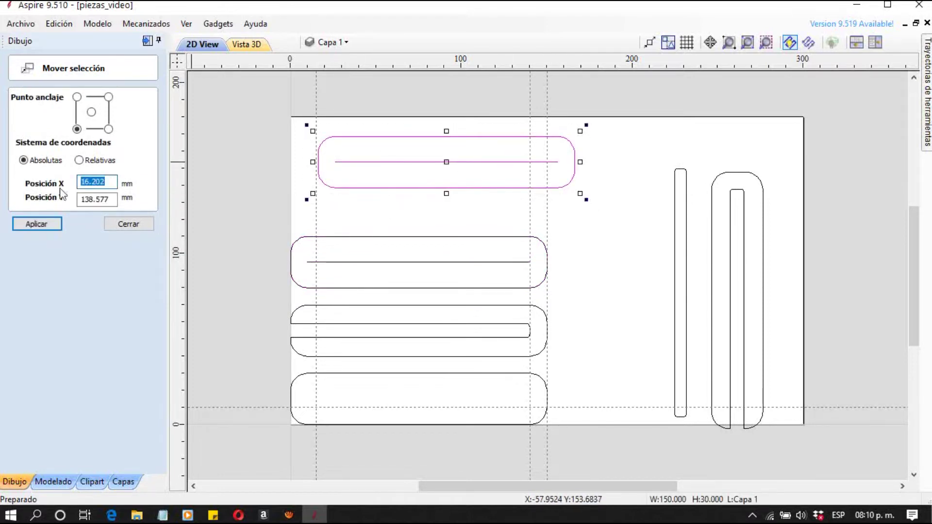
text(0)
drag(111, 199, 49, 204)
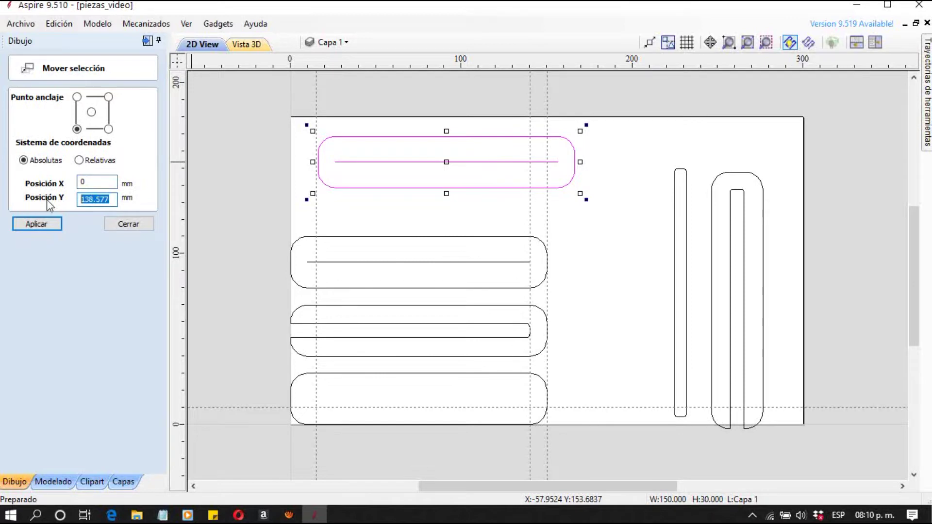
text(120)
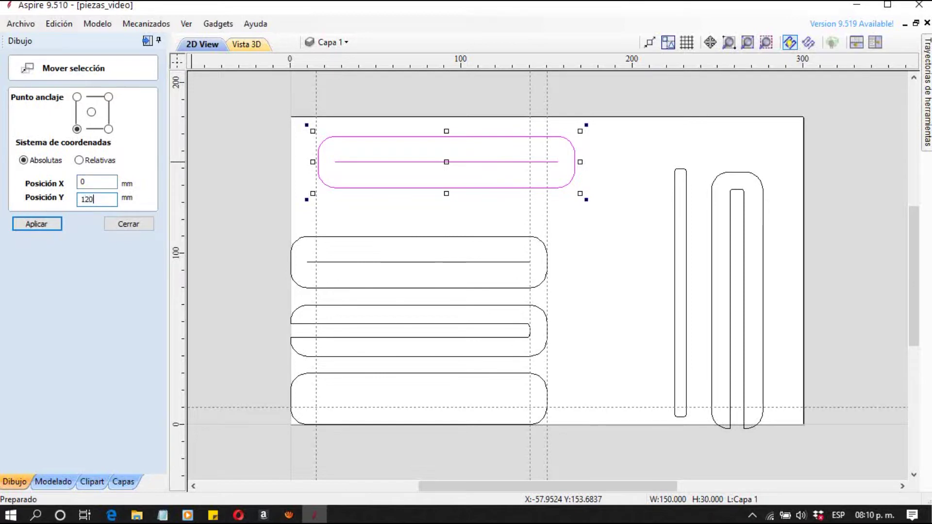
click(52, 225)
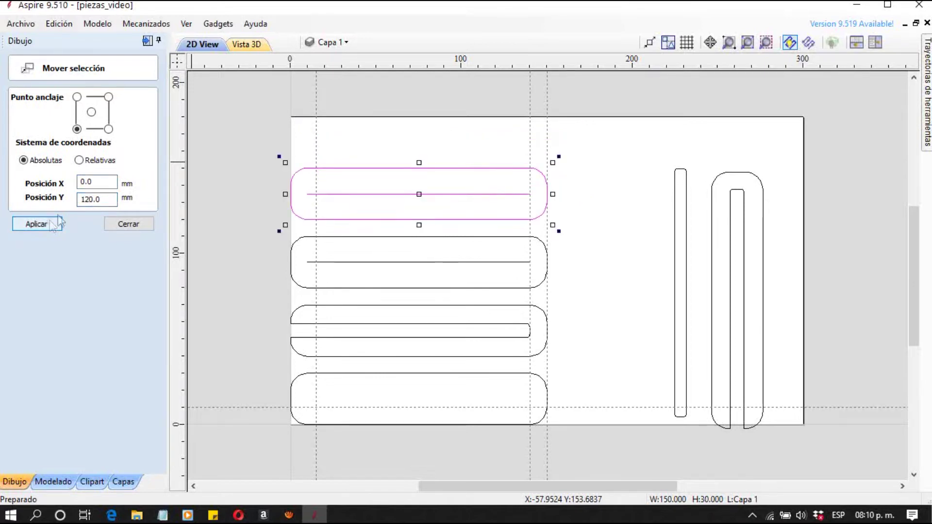
click(354, 146)
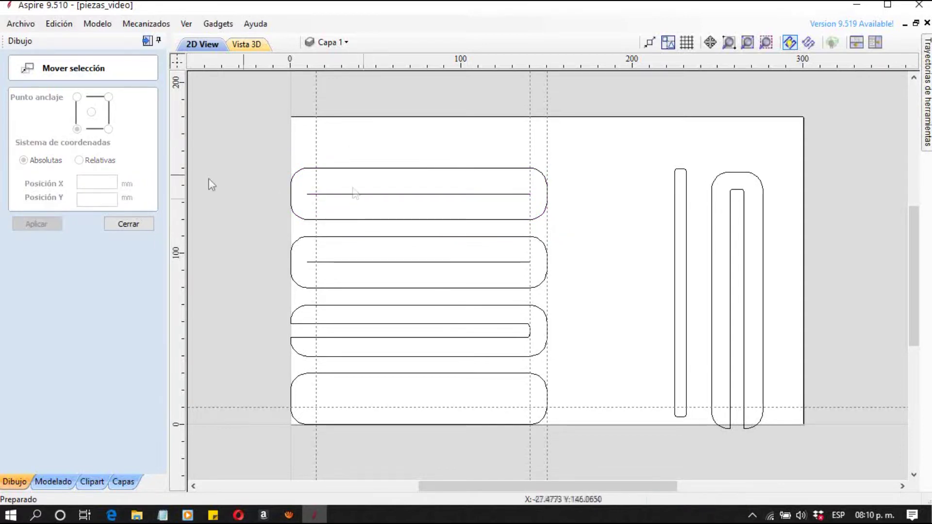
click(129, 225)
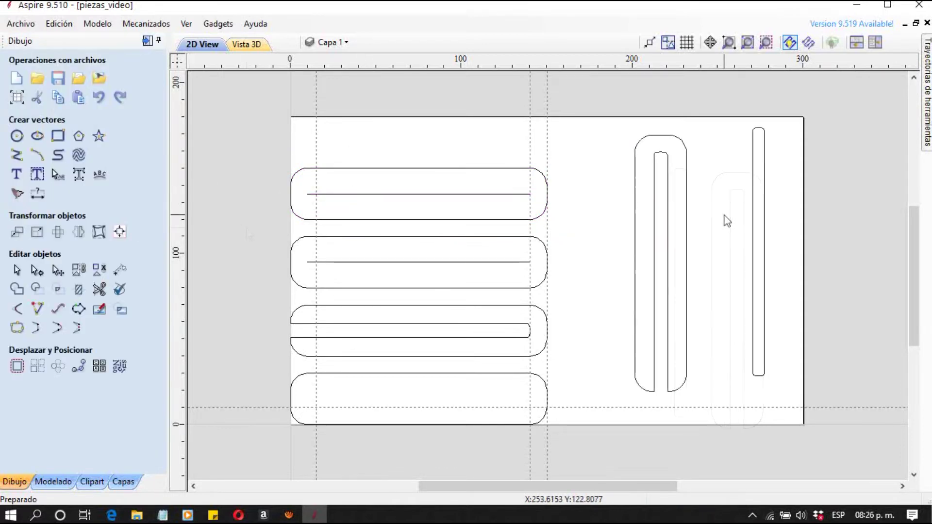
- Move the upright slotted plate closer to the stacked plates, to about X 171, Y 5 mm
click(686, 203)
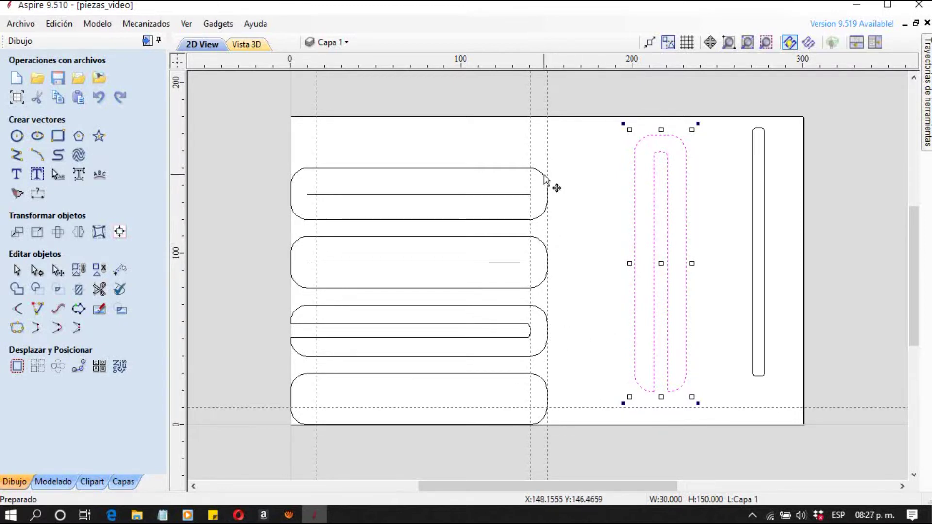
drag(635, 232, 582, 257)
click(467, 137)
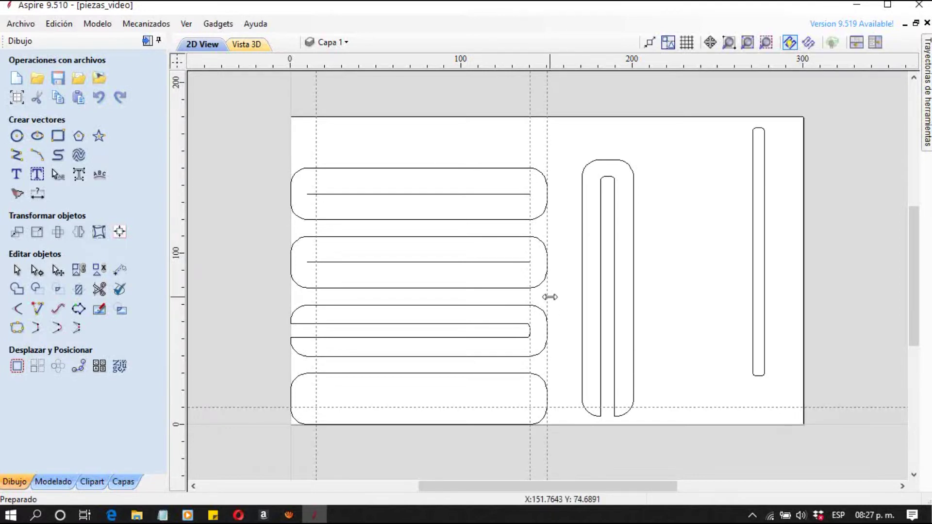
- Place the upright slotted plate's lower-left corner at absolute X 165, Y 0 mm
click(582, 283)
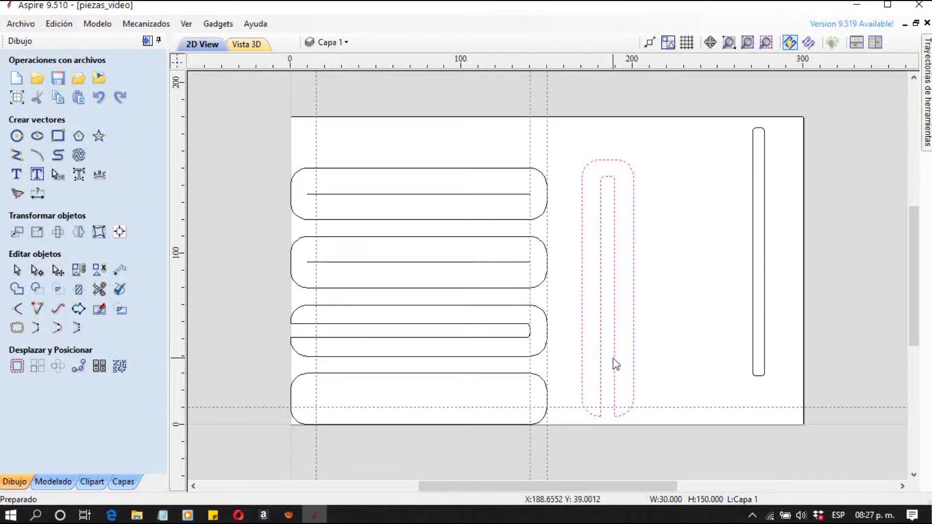
click(17, 233)
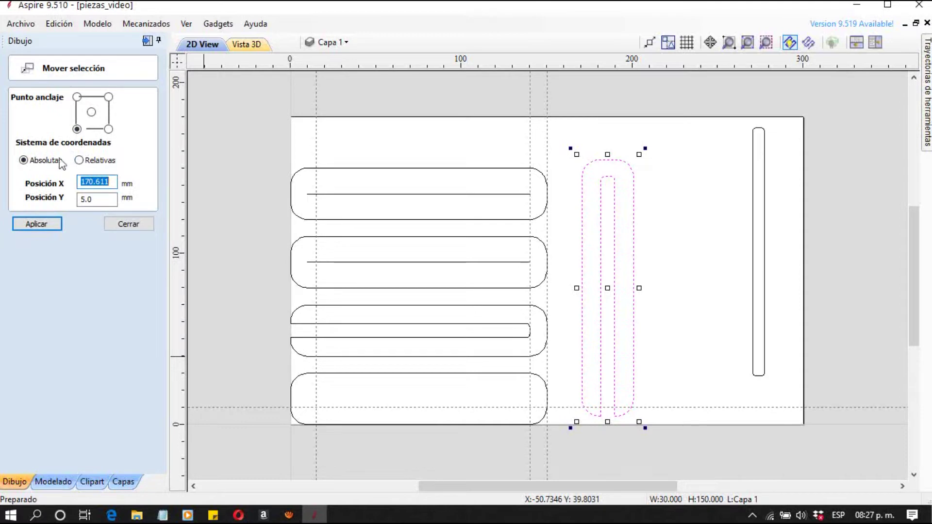
key(BackSpace)
text(165)
key(Tab)
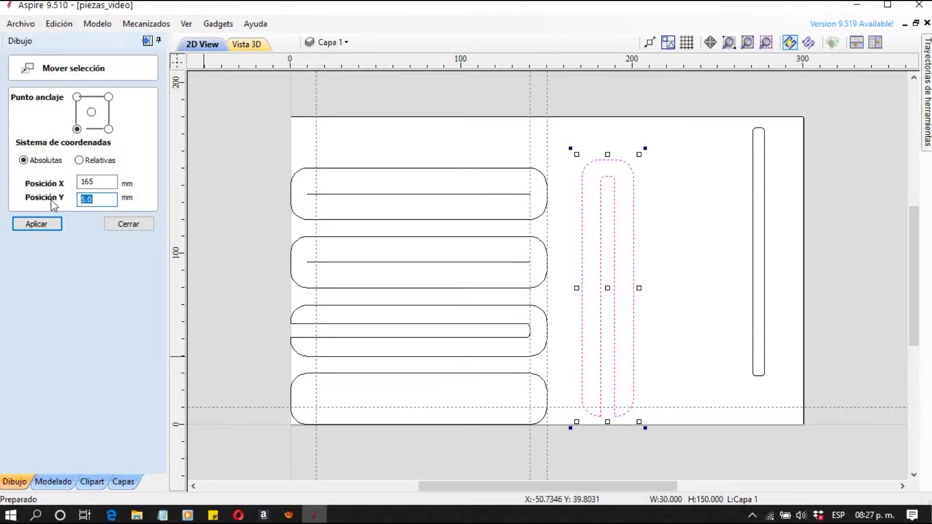
click(34, 224)
text(0)
click(36, 224)
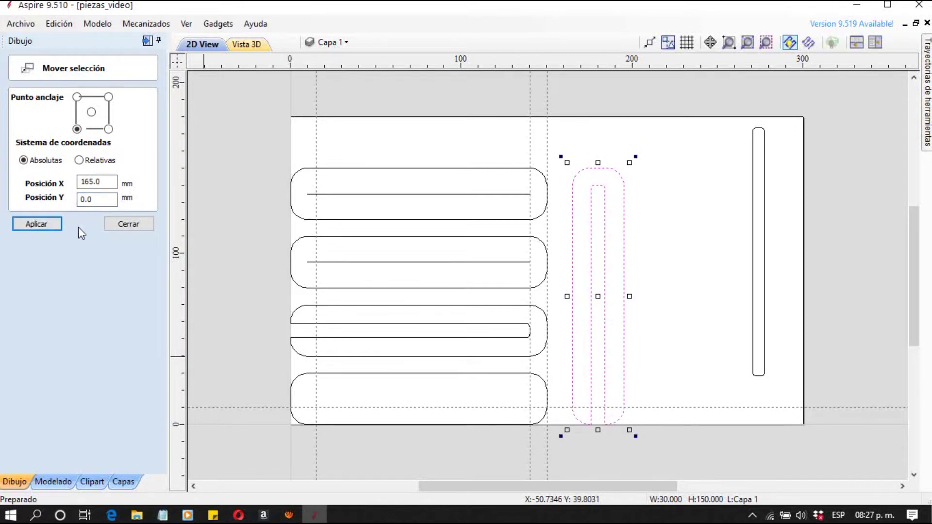
click(703, 262)
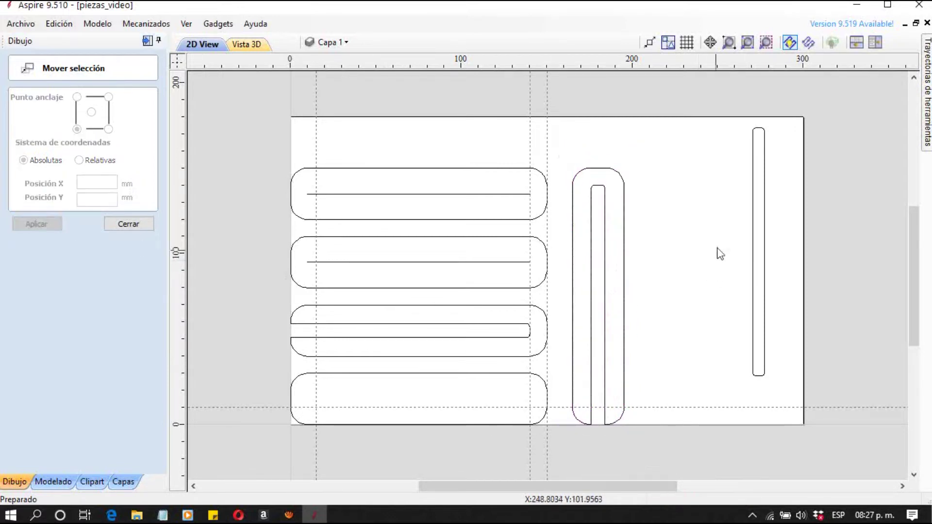
- Move the thin rounded rectangle to about X 227, Y 7 mm and check the upright slotted plate's position
click(753, 216)
drag(753, 216, 678, 245)
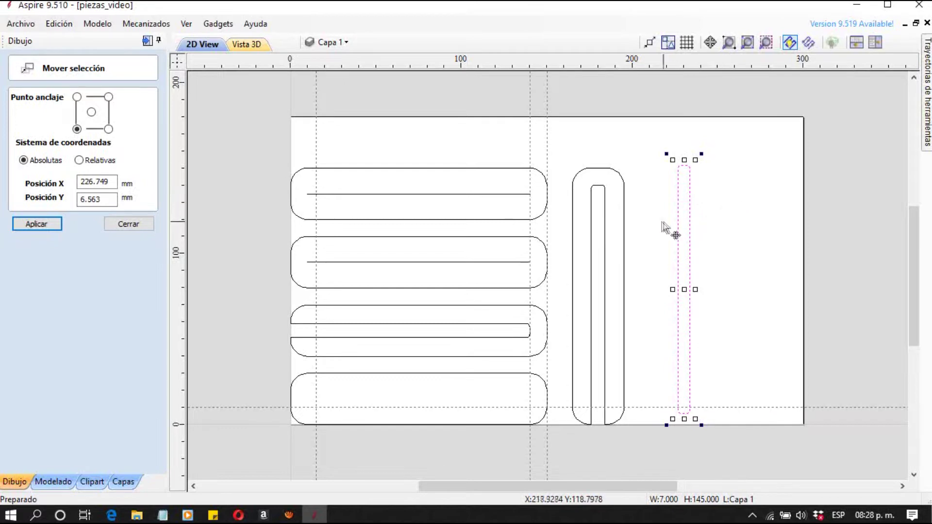
click(623, 208)
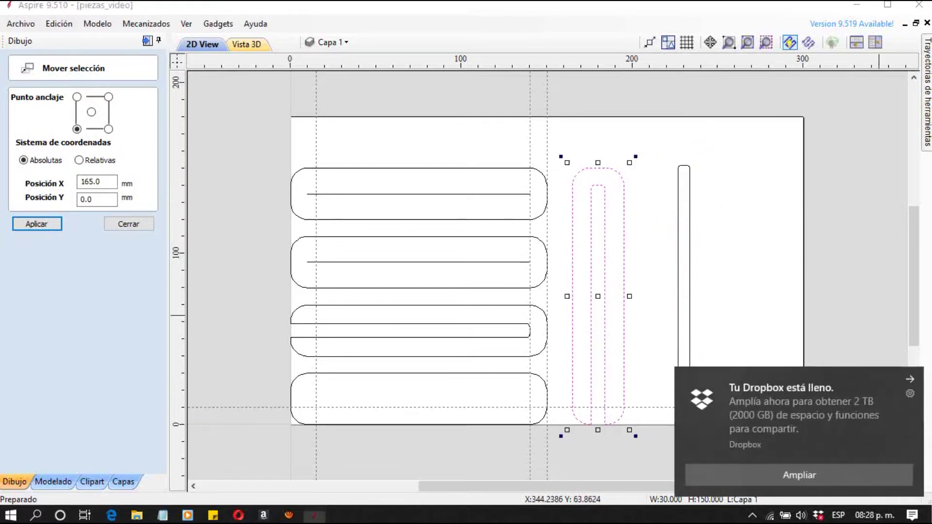
- Place the thin rounded rectangle's lower-left corner at absolute X 210, Y 0 mm, beside the upright slotted plate
click(678, 222)
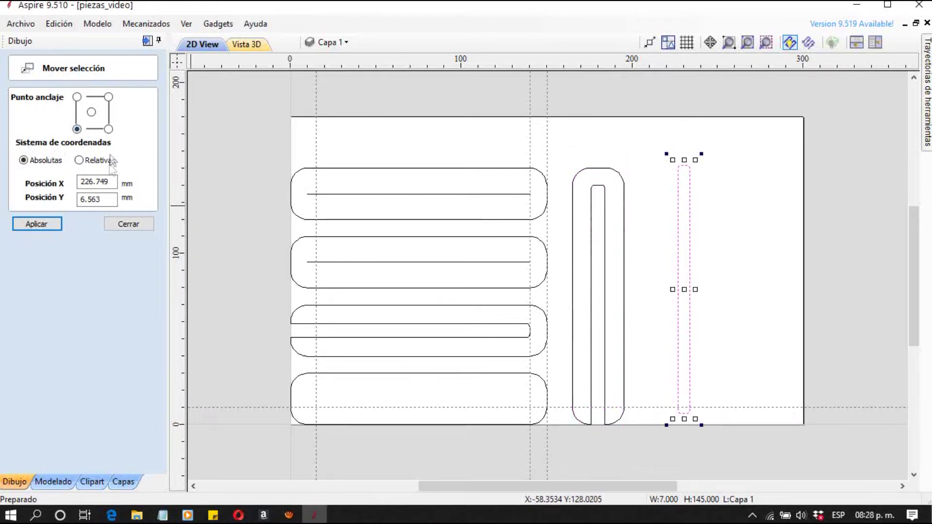
drag(114, 183, 66, 187)
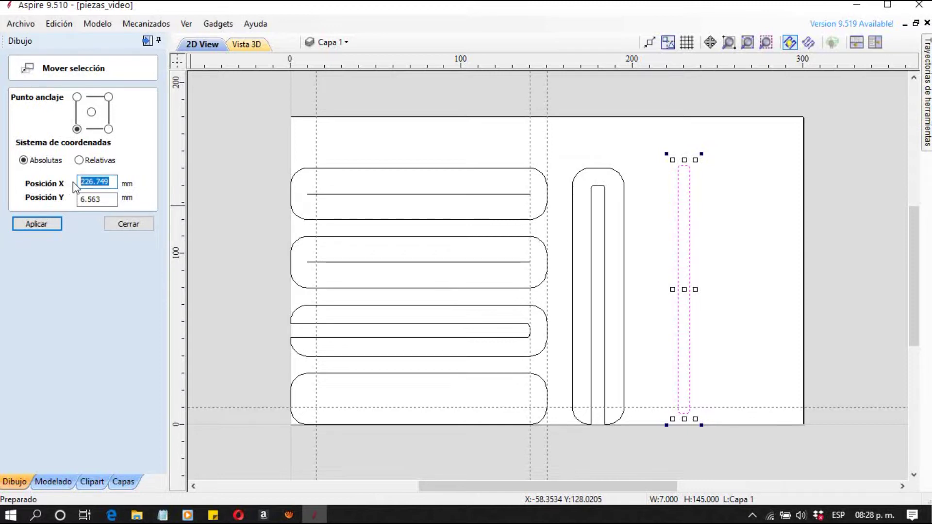
text(210)
drag(114, 199, 69, 207)
text(0)
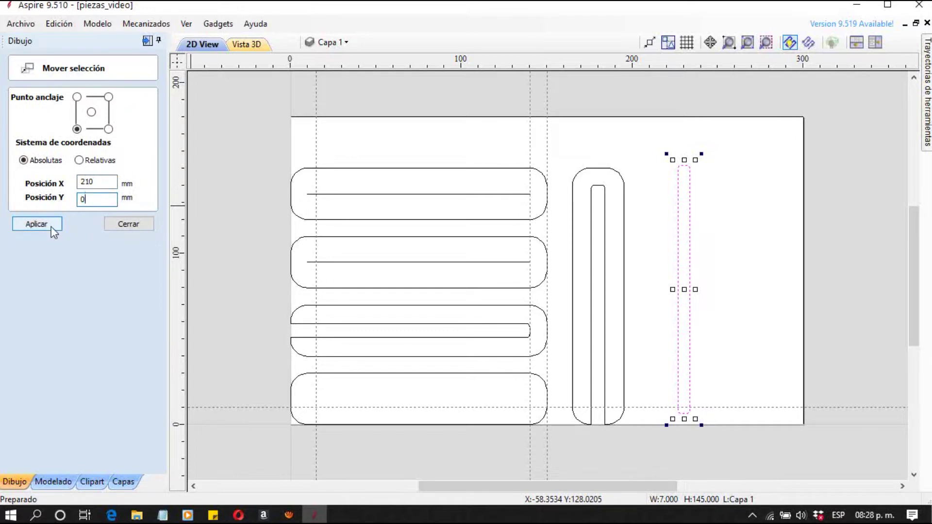
click(51, 226)
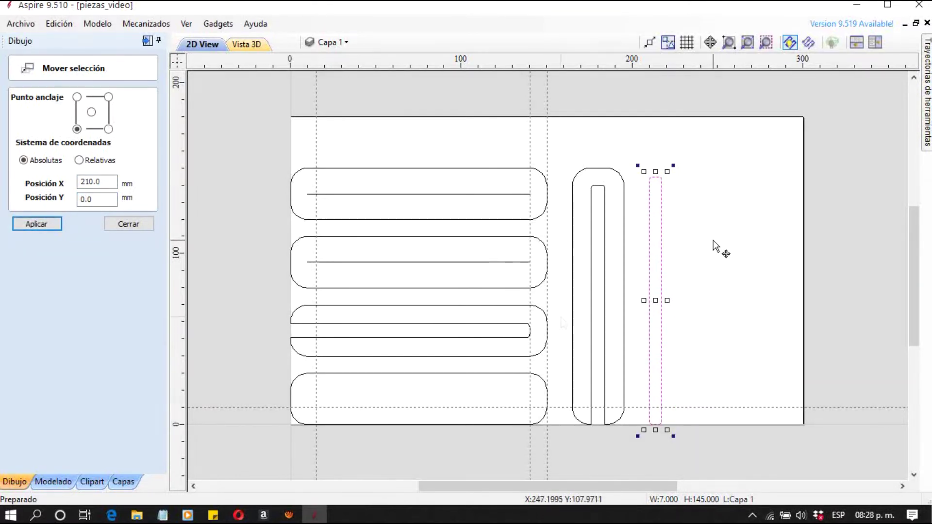
click(717, 249)
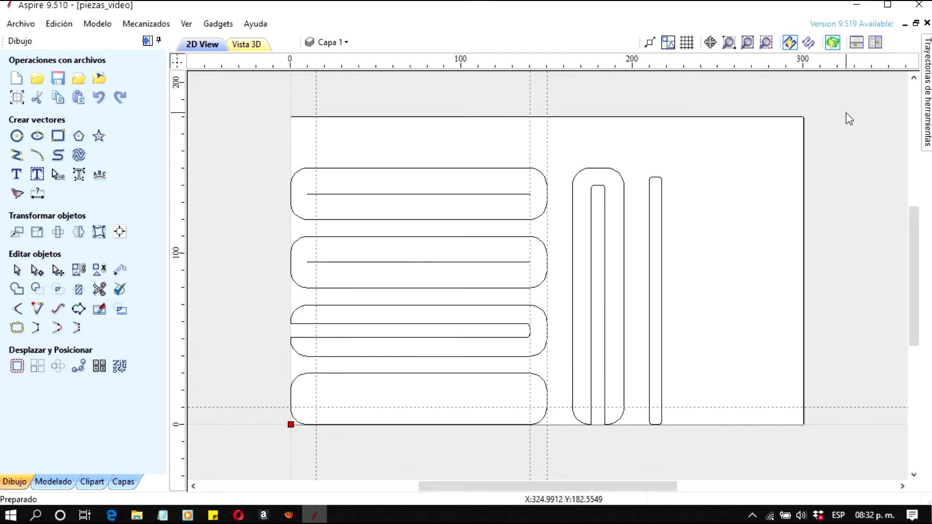
- Bring up the machining toolpath operations and dismiss the material setup without changes
mouse_move(927, 92)
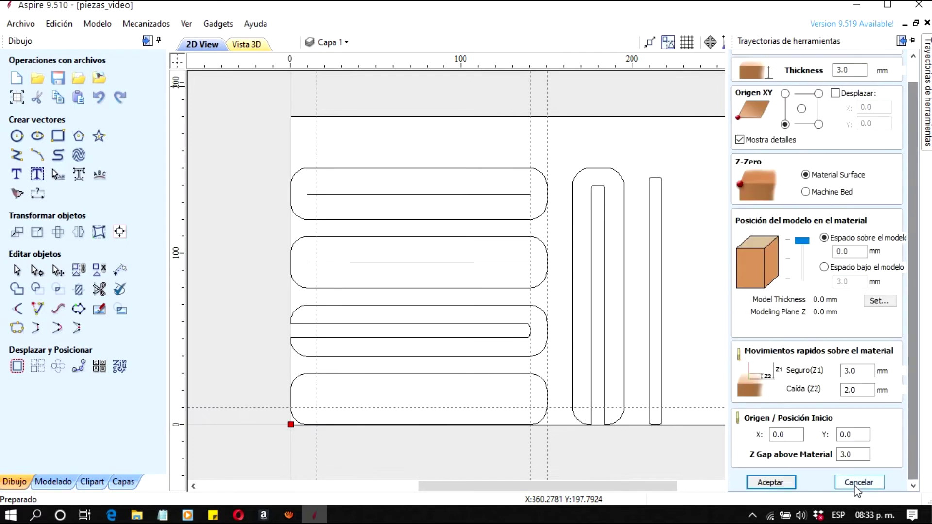
click(858, 483)
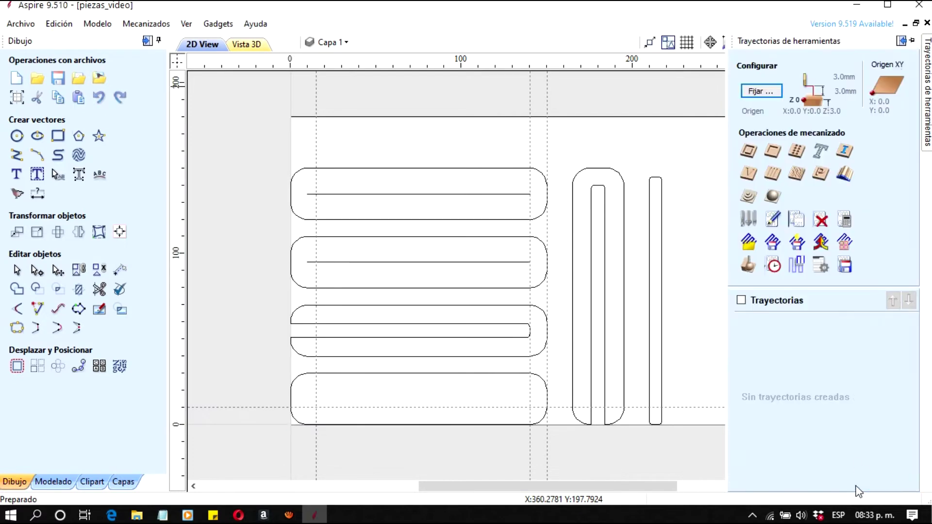
- Set the start position's Z gap above the material to 10 mm in the material setup and accept it
click(760, 91)
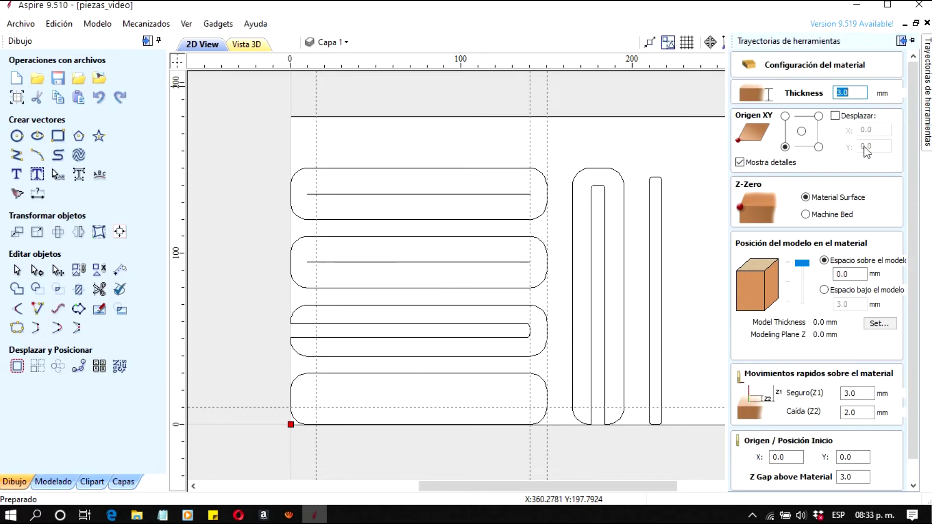
click(857, 93)
click(864, 391)
click(859, 412)
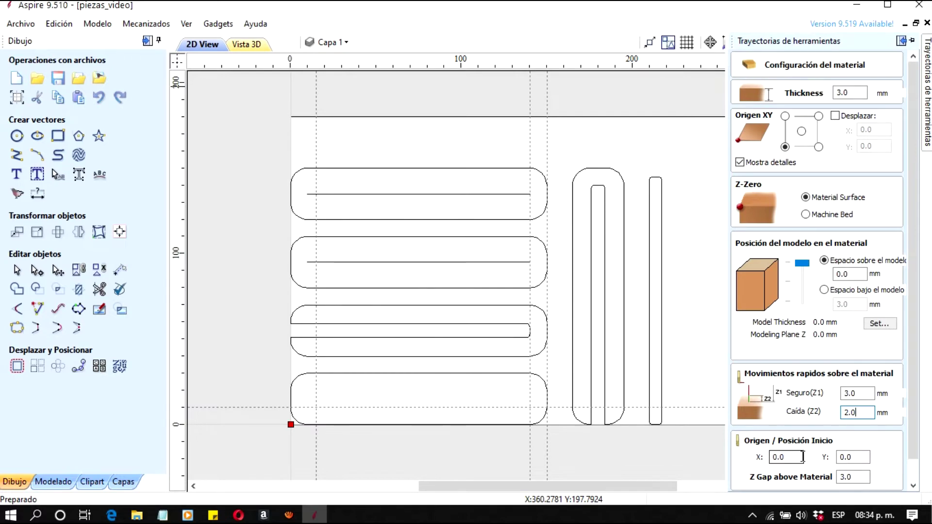
drag(863, 480, 827, 484)
text(10)
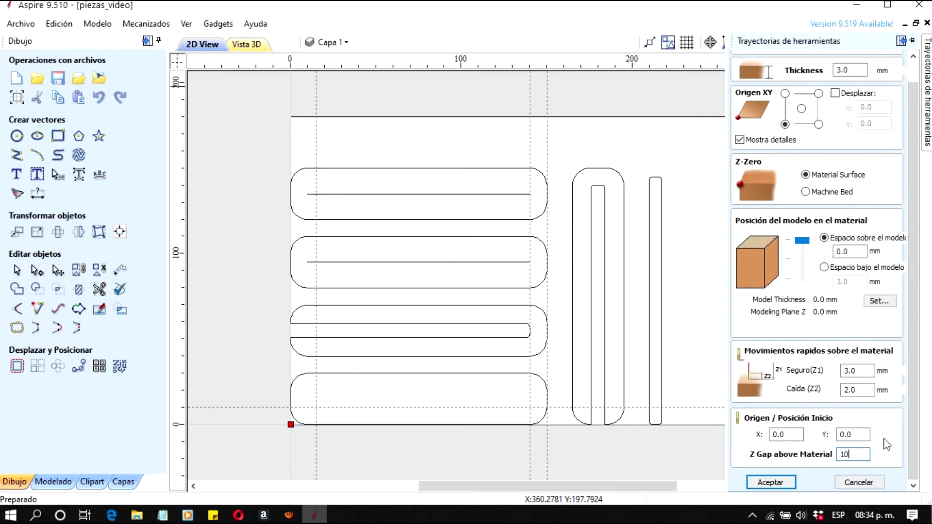
click(776, 484)
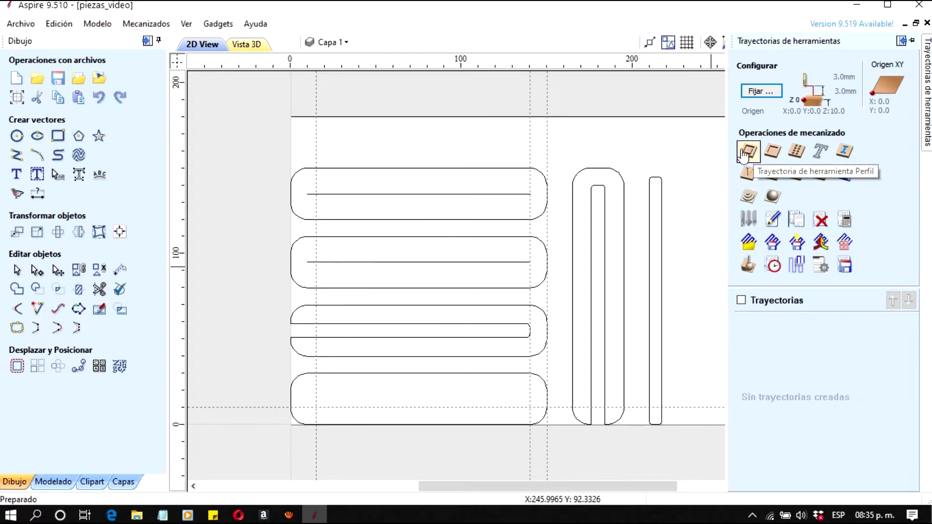
- Ungroup the uppermost horizontal plate's outline and centre line onto the group's layer
click(458, 195)
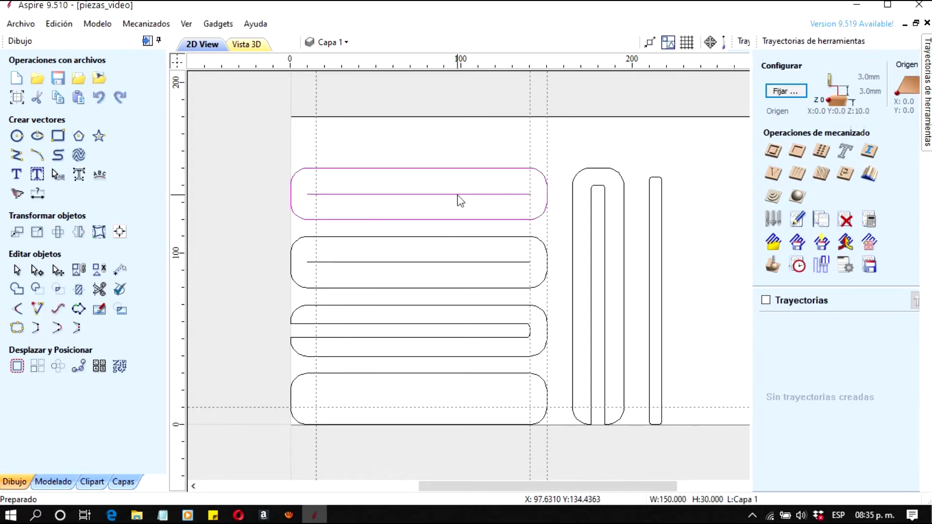
click(456, 265)
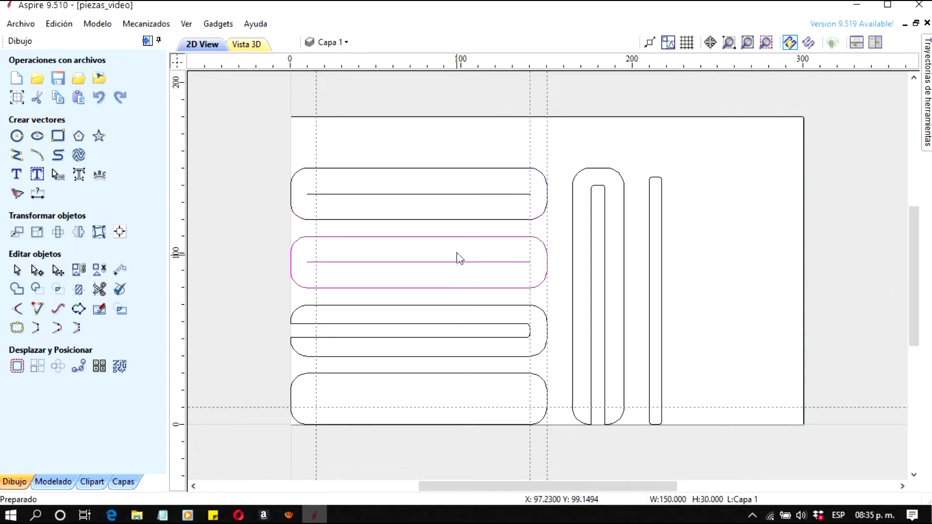
click(448, 196)
click(453, 234)
click(454, 197)
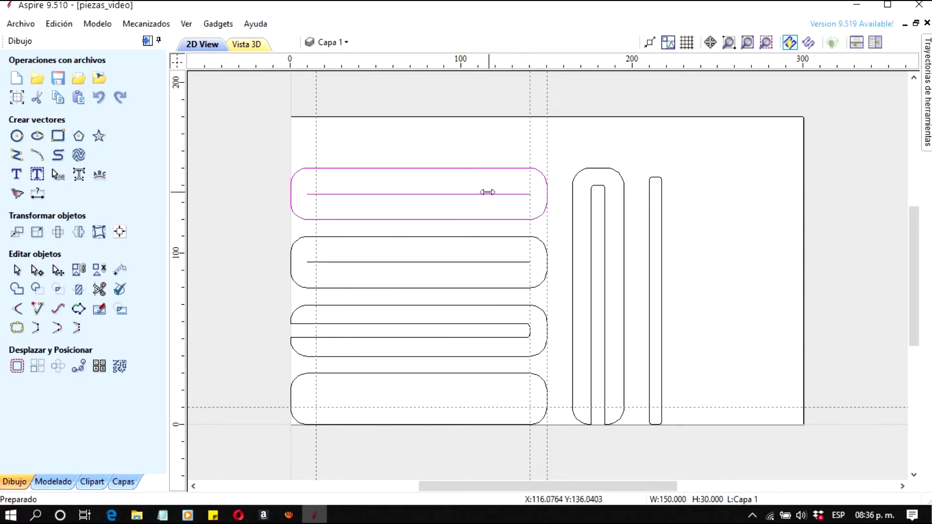
right_click(445, 170)
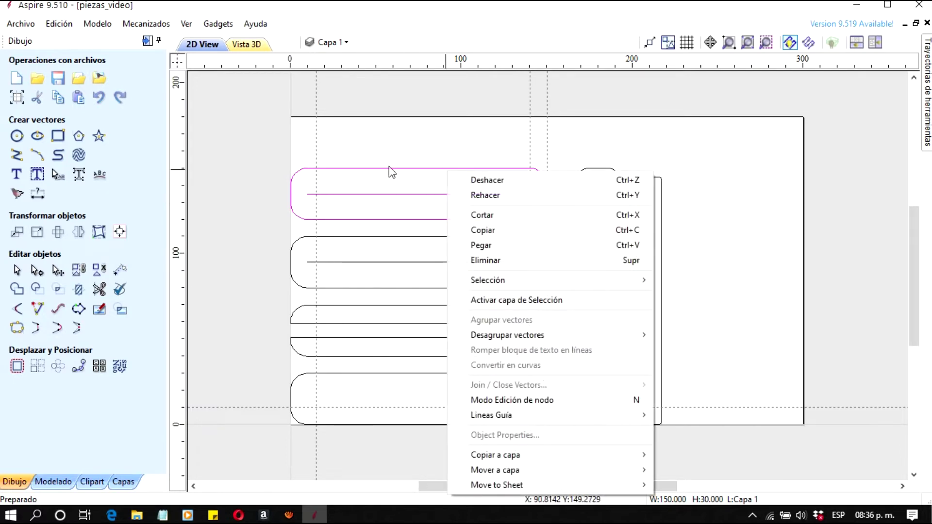
mouse_move(562, 337)
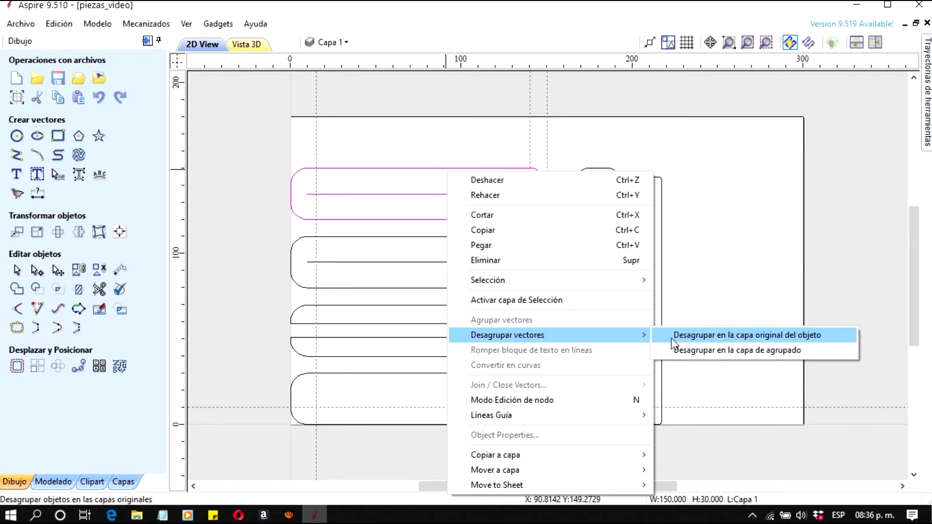
click(680, 350)
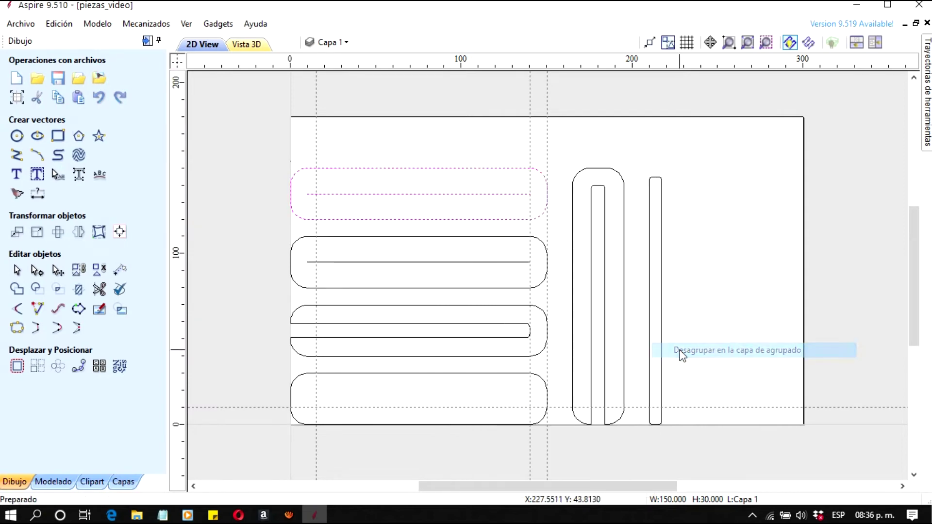
click(436, 195)
- Ungroup the second horizontal plate from the top and check that both plates' outlines and centre lines can be selected separately
click(395, 262)
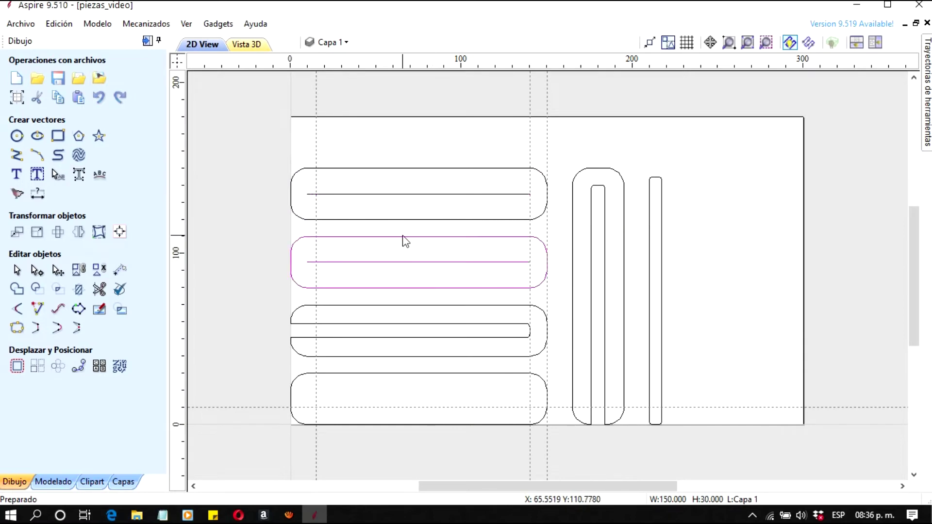
right_click(431, 237)
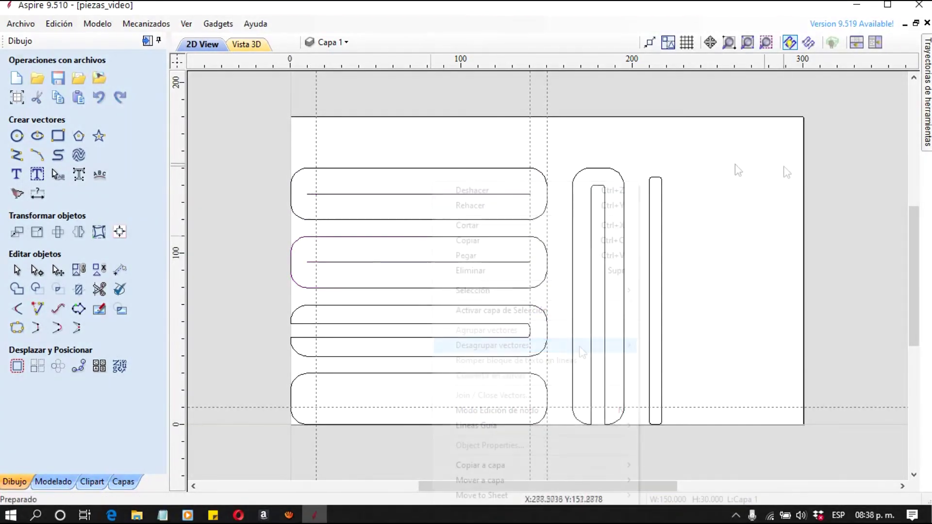
click(437, 171)
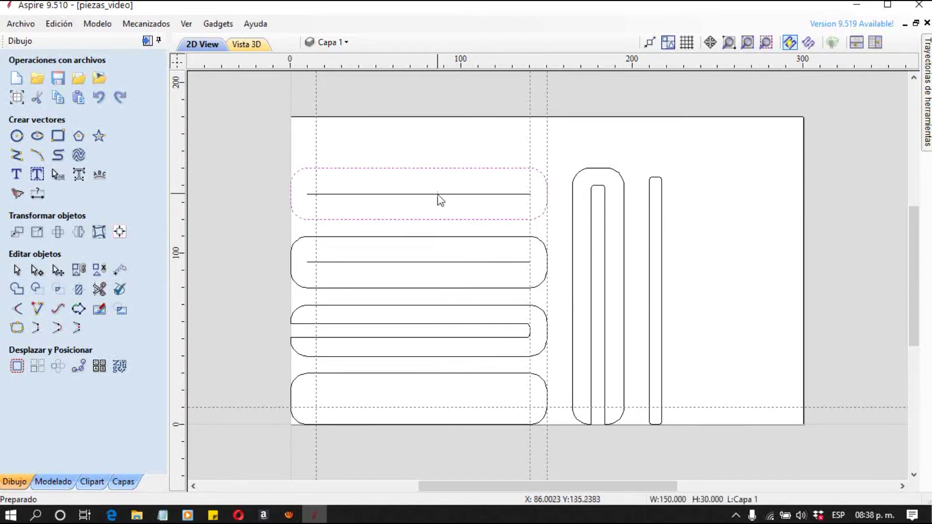
click(440, 200)
click(437, 241)
click(439, 261)
- Start a 2D profile toolpath on the centre lines of the two upper plates, with a final cut depth of 3.5 mm
click(366, 194)
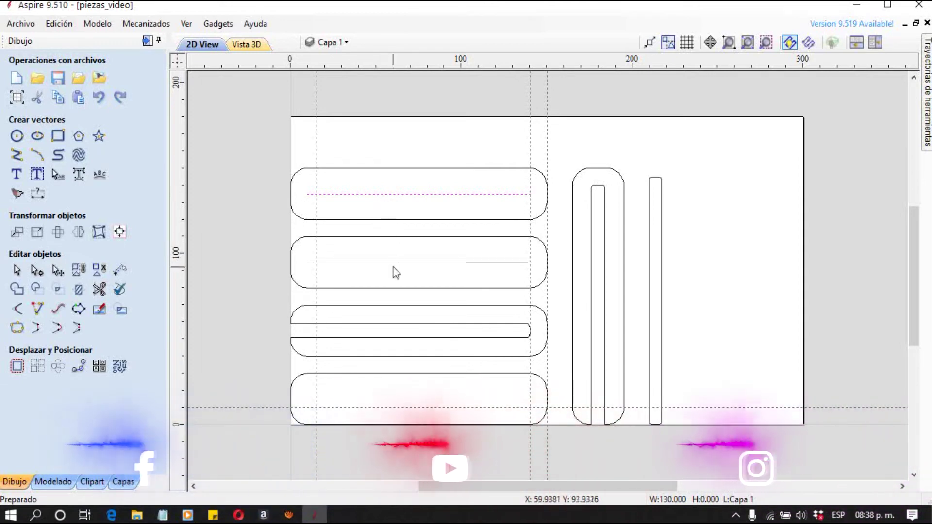
shift+click(393, 262)
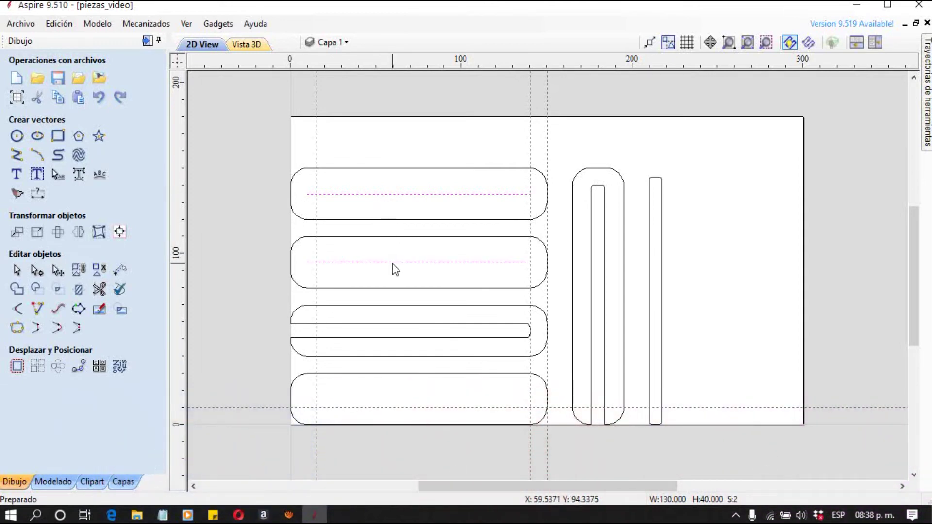
click(926, 92)
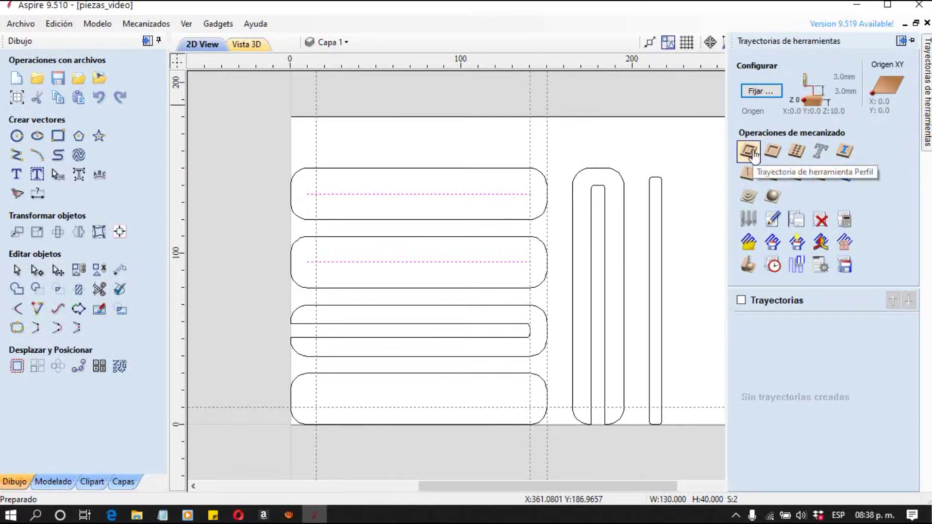
click(749, 152)
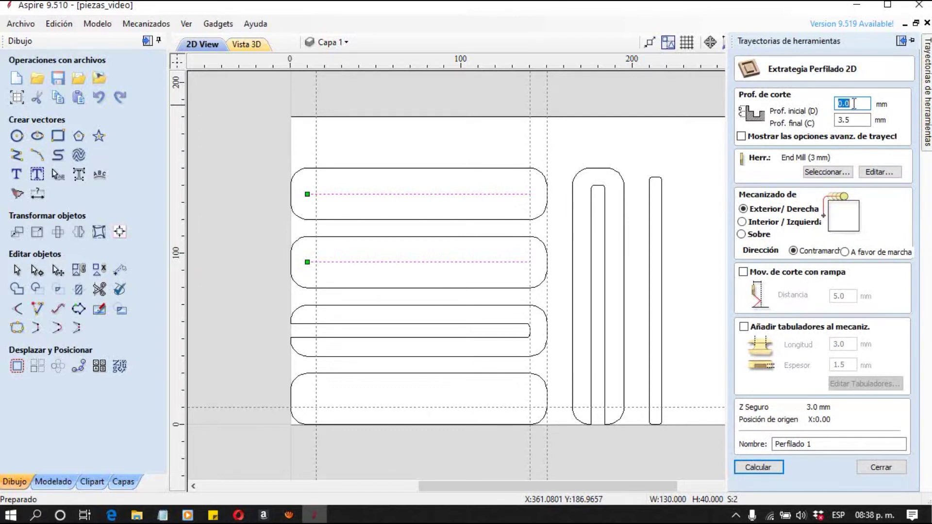
click(858, 119)
drag(859, 120, 823, 125)
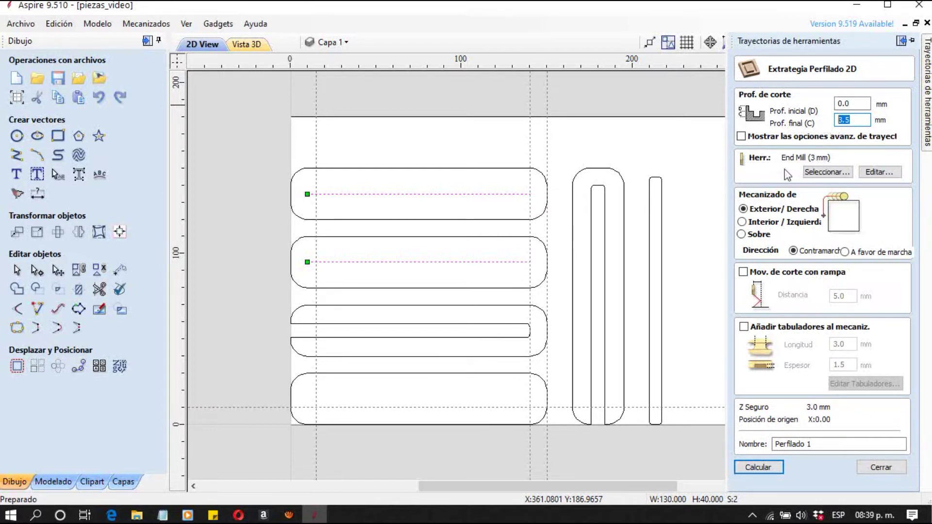
- Assign the metric End Mill (3 mm) from the tool database to the profile toolpath
click(829, 176)
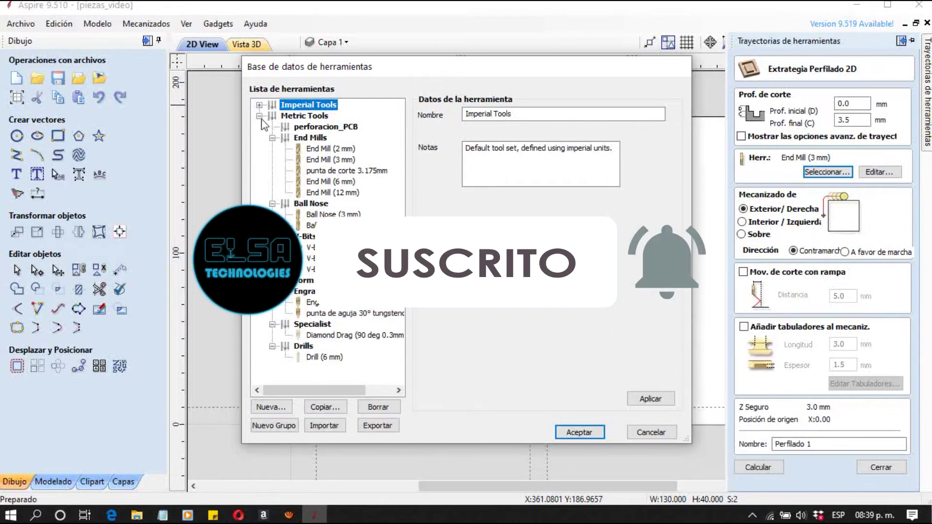
click(298, 116)
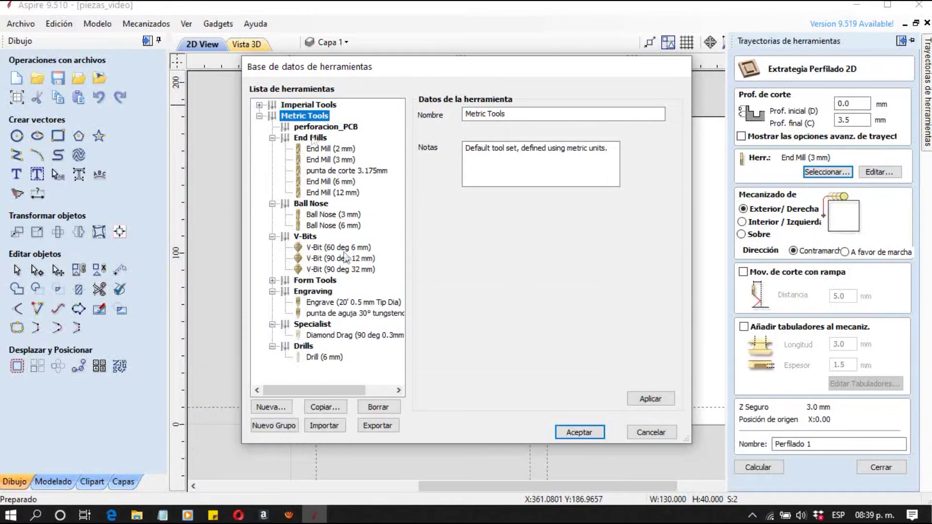
click(322, 160)
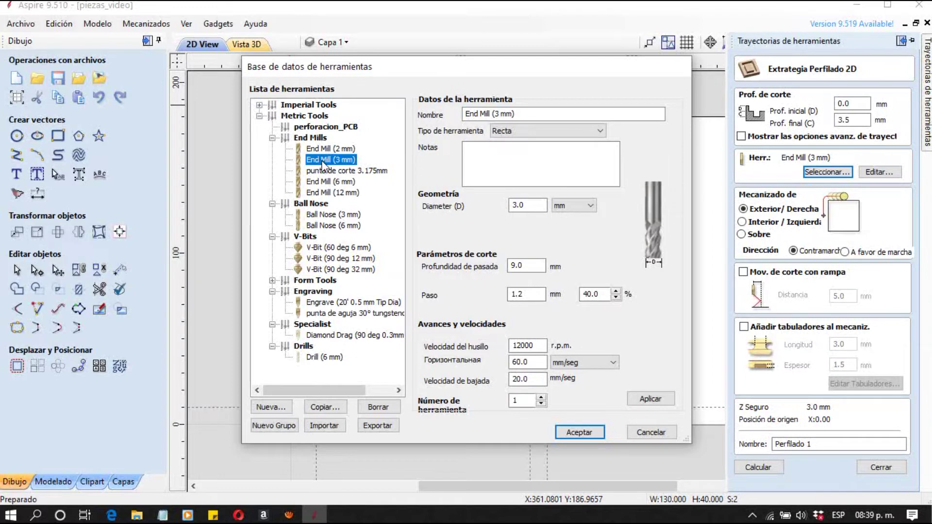
click(572, 433)
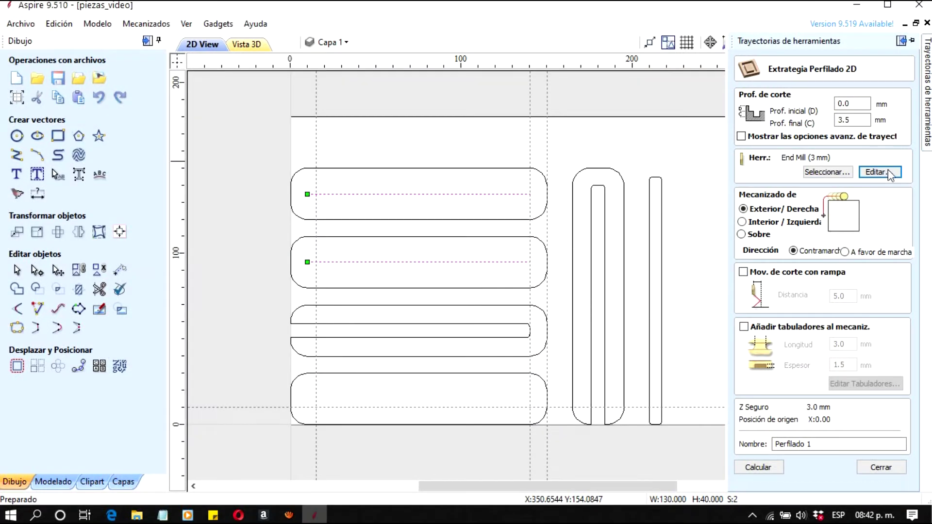
- Edit the end mill for this toolpath, setting its diameter to 3.175 mm and pass depth to 1 mm
click(888, 171)
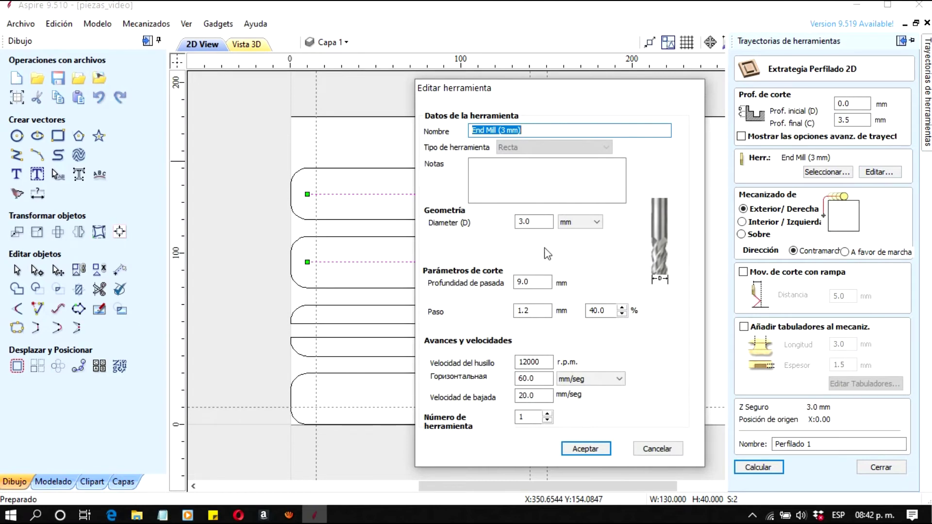
double_click(542, 221)
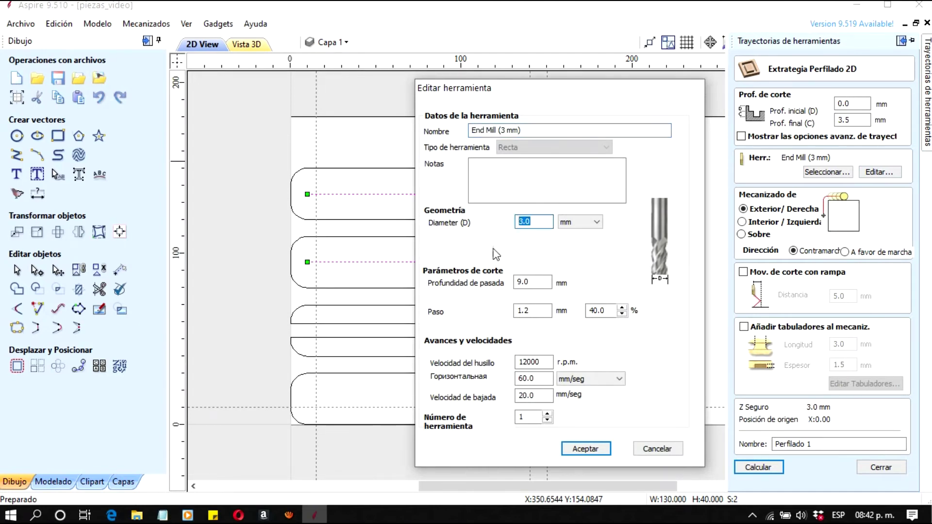
text(3.175)
drag(533, 282, 511, 283)
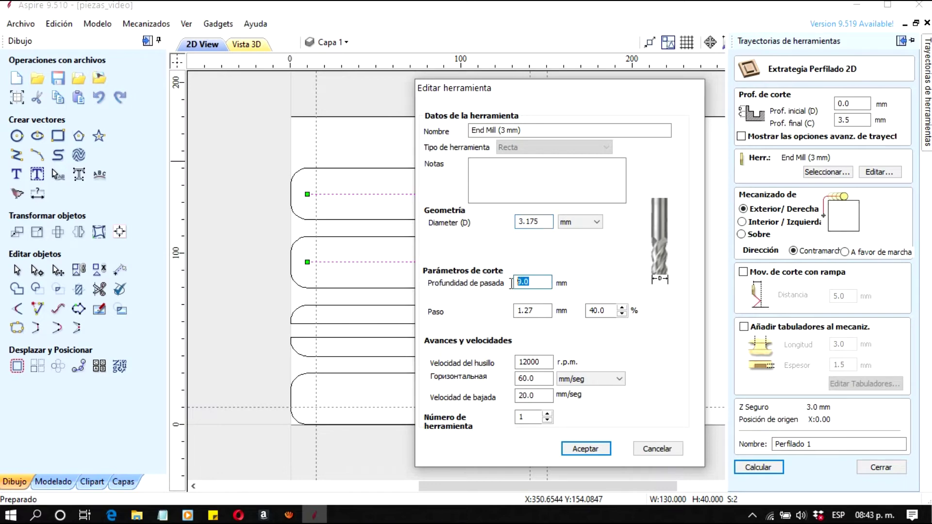
text(1,)
- Set the end mill's spindle speed to 10000 rpm, horizontal feed to 20 mm/s and plunge rate to 1 mm/s, and accept
click(542, 362)
drag(542, 362, 500, 363)
text(1000)
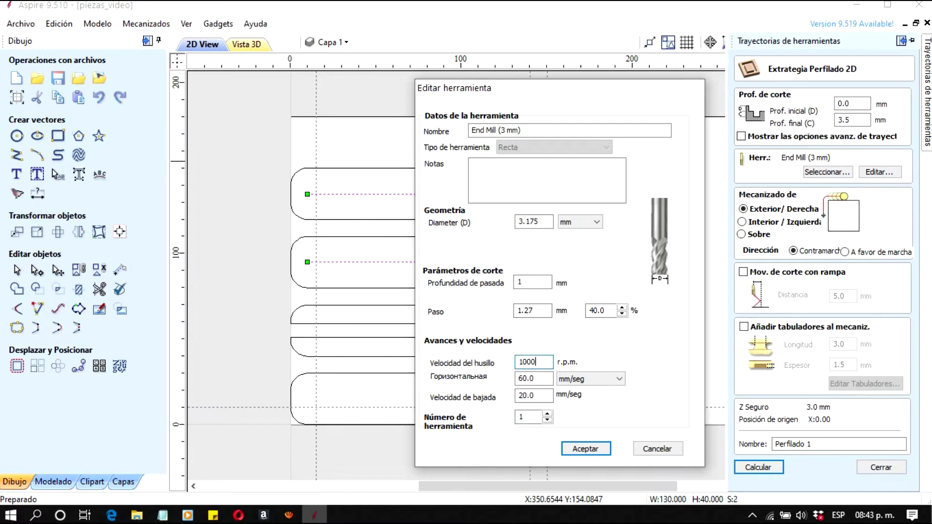
key(Tab)
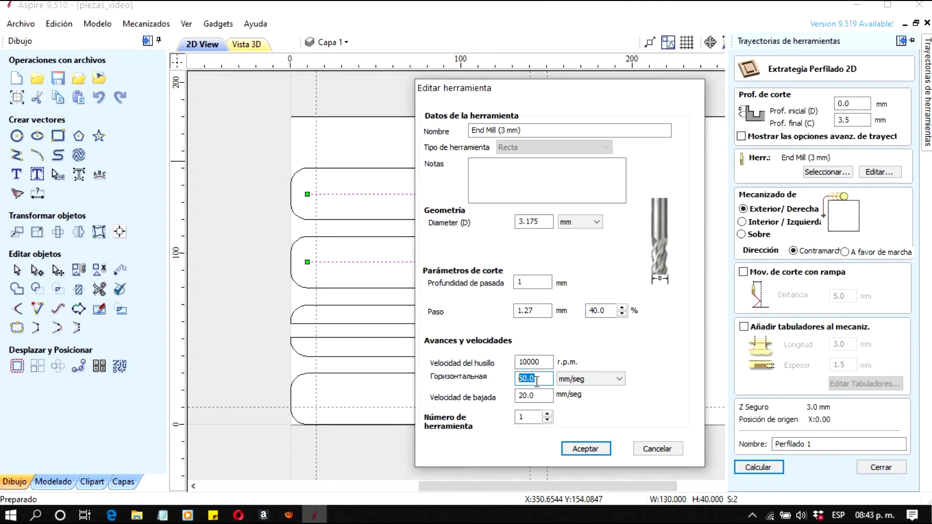
key(Tab)
click(543, 380)
text(20)
click(600, 381)
click(602, 386)
double_click(534, 395)
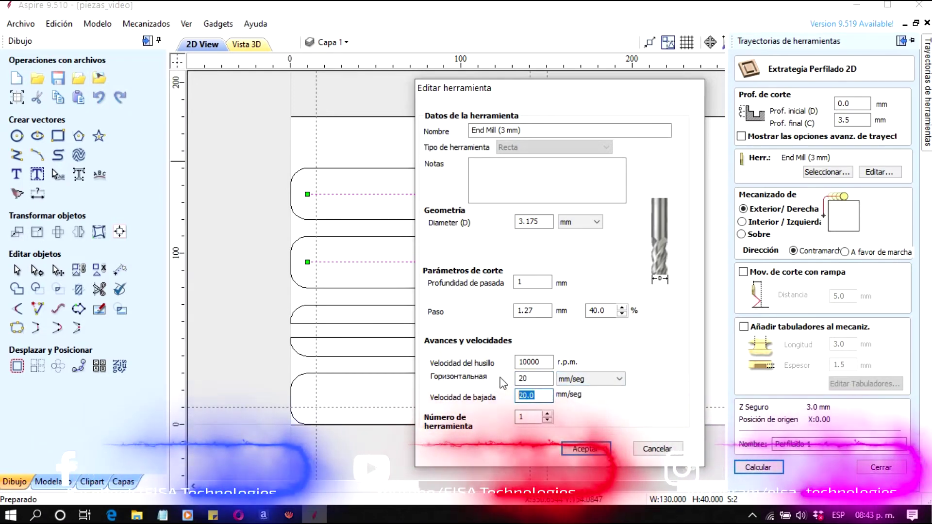
text(1)
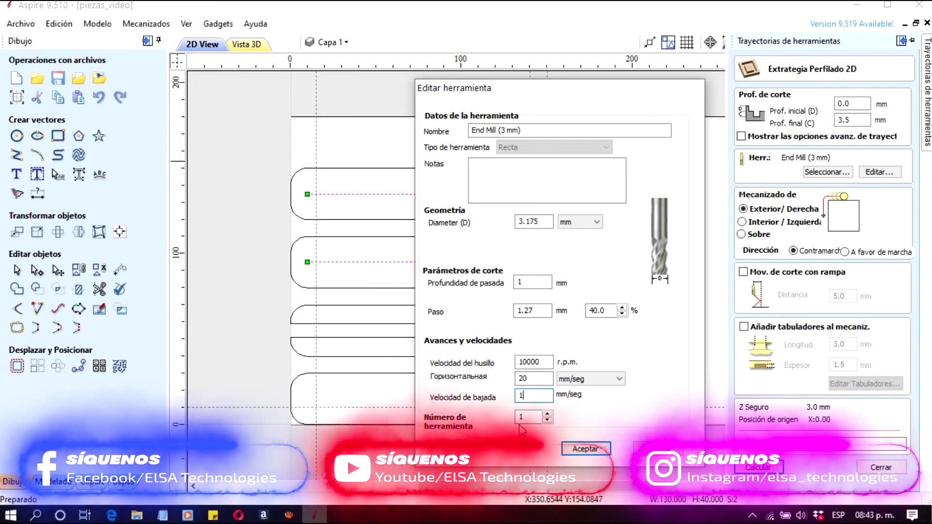
click(584, 449)
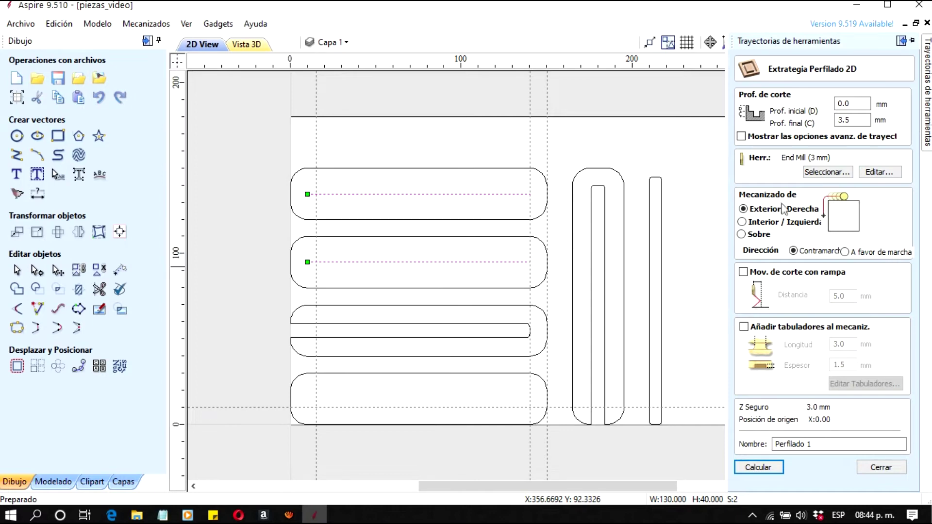
- Set the cut to run on the vectors and calculate the toolpath as ranuras_lampara, accepting the cut through the material
click(757, 236)
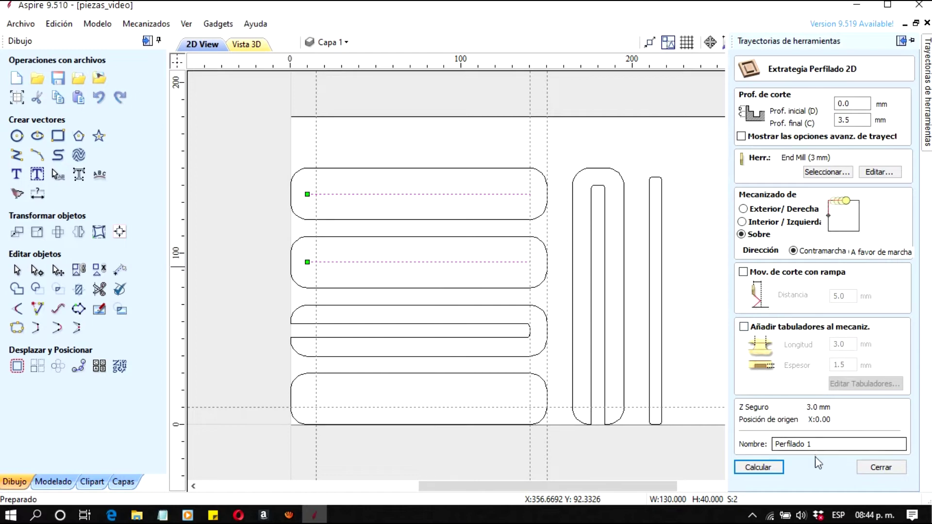
triple_click(817, 443)
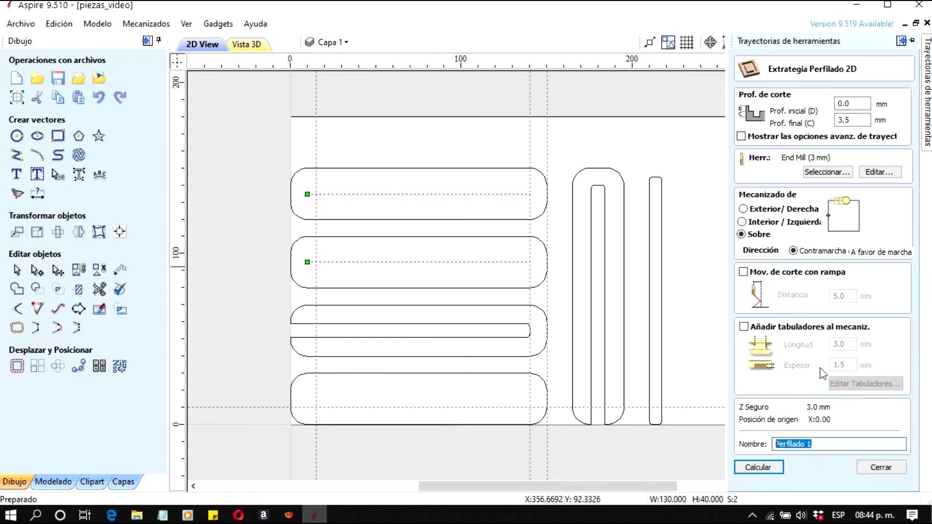
text(ranuras_lampara)
key(Return)
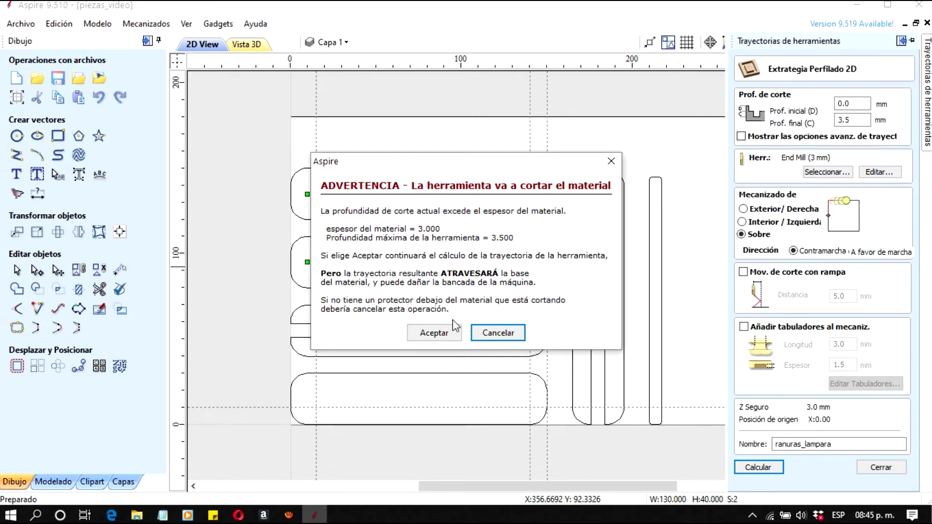
click(436, 334)
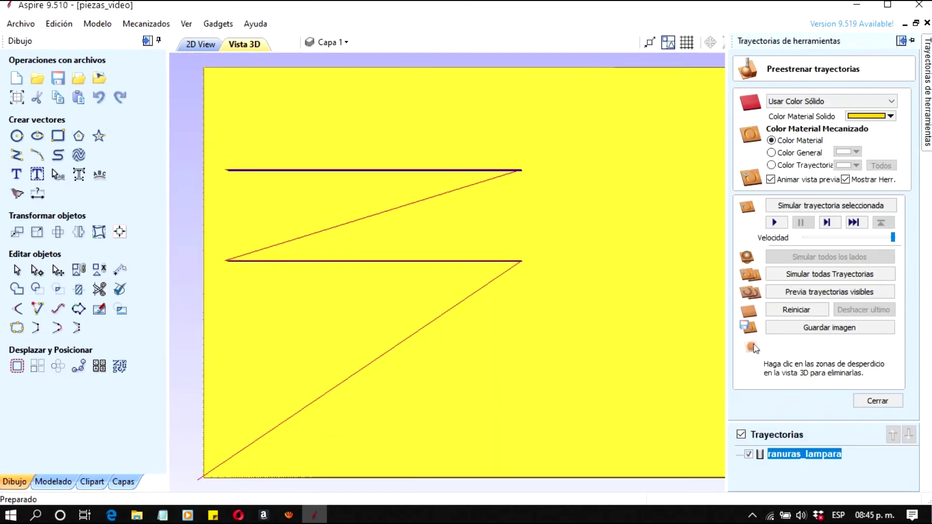
- Simulate the ranuras_lampara toolpath and inspect the cut slots in the 3D view
click(776, 222)
drag(507, 366, 520, 326)
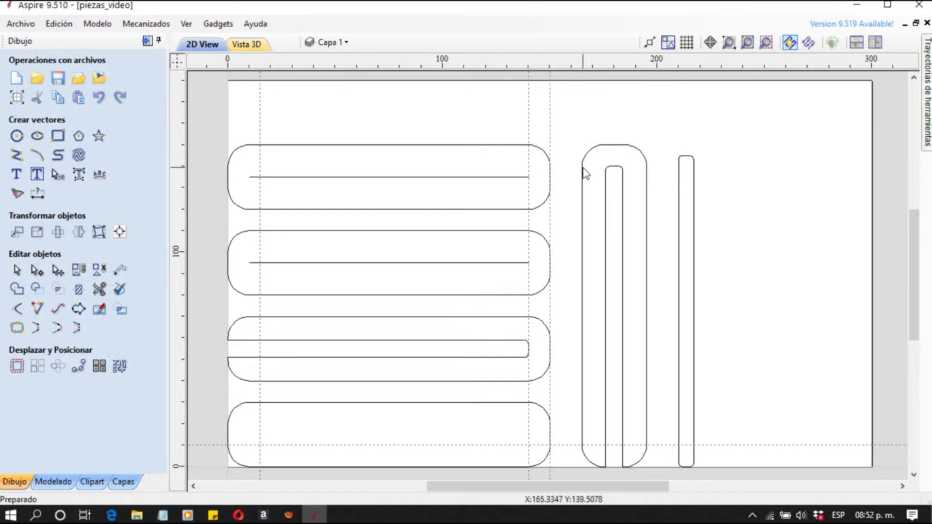
- Select the six piece outlines, leaving out the two inner slot lines, and start a 2D profile toolpath for them
click(476, 146)
shift+click(478, 231)
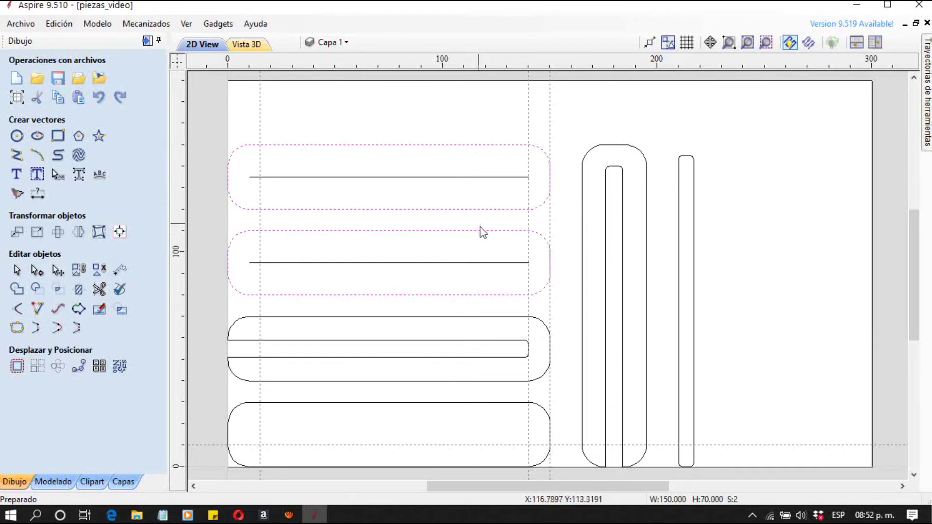
shift+click(479, 318)
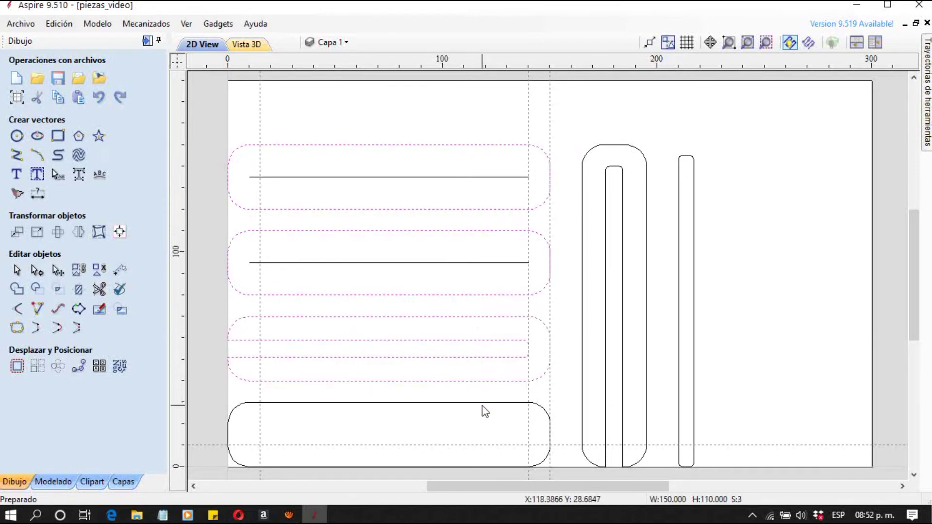
shift+click(482, 405)
shift+click(582, 243)
shift+click(678, 247)
click(927, 92)
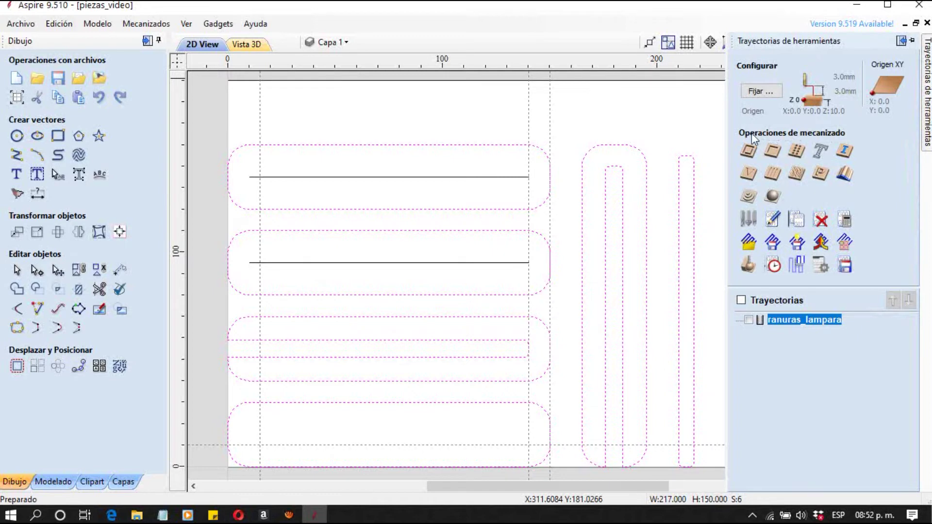
click(748, 151)
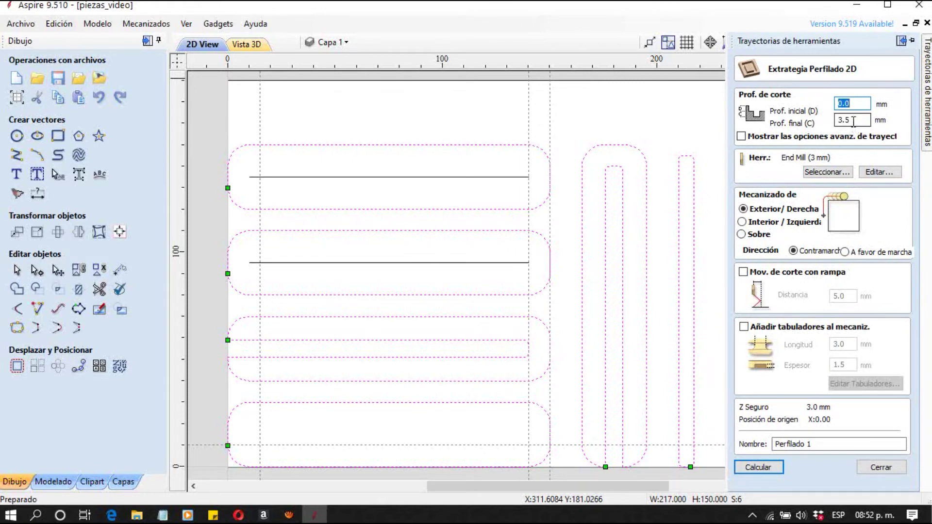
- Check the end mill's settings, then set the profile to cut on the Exterior/Derecha side in the Contramarcha direction
click(879, 171)
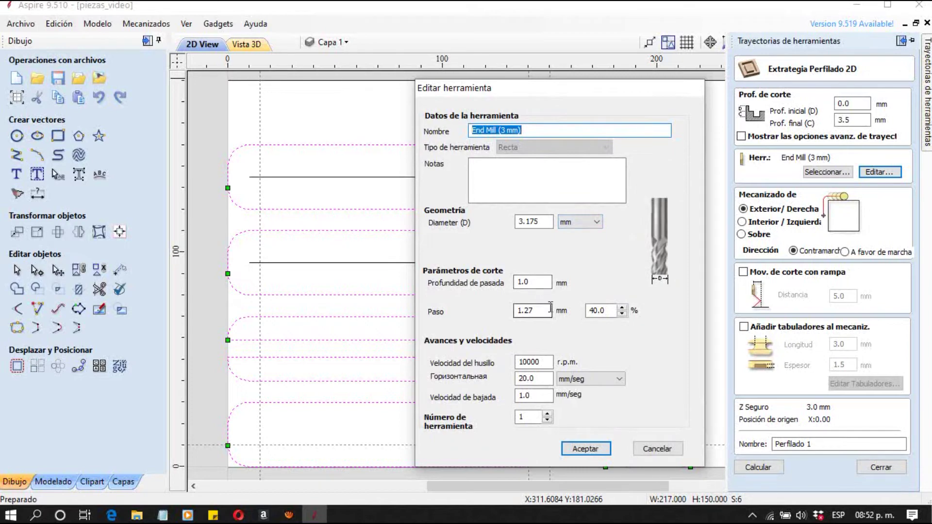
click(585, 448)
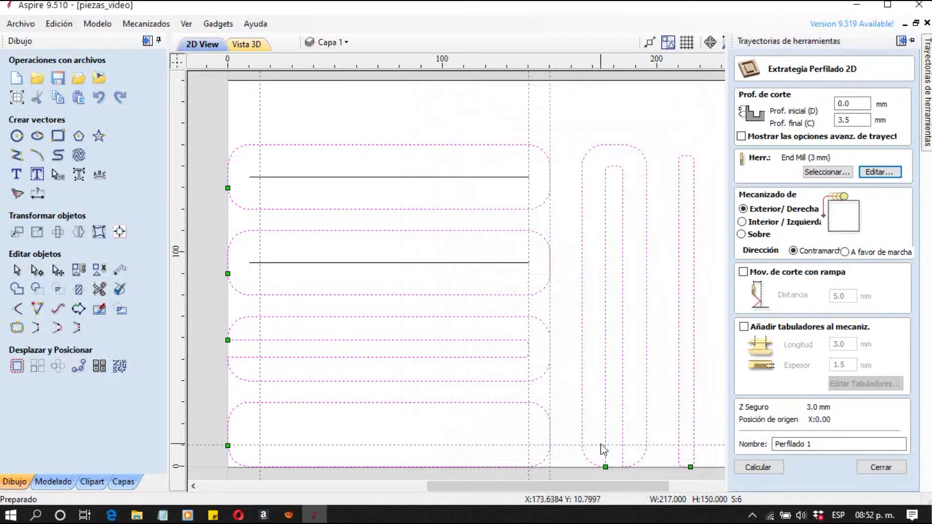
mouse_move(926, 92)
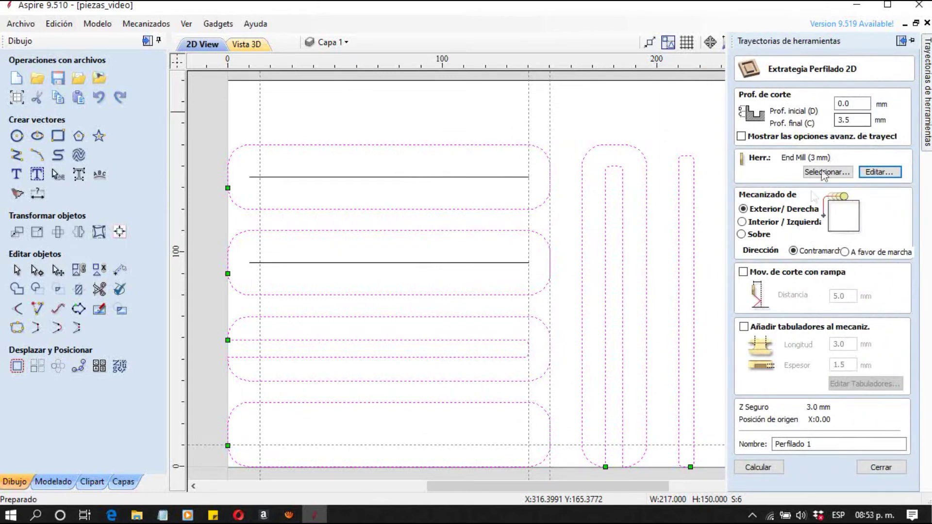
click(742, 234)
click(743, 208)
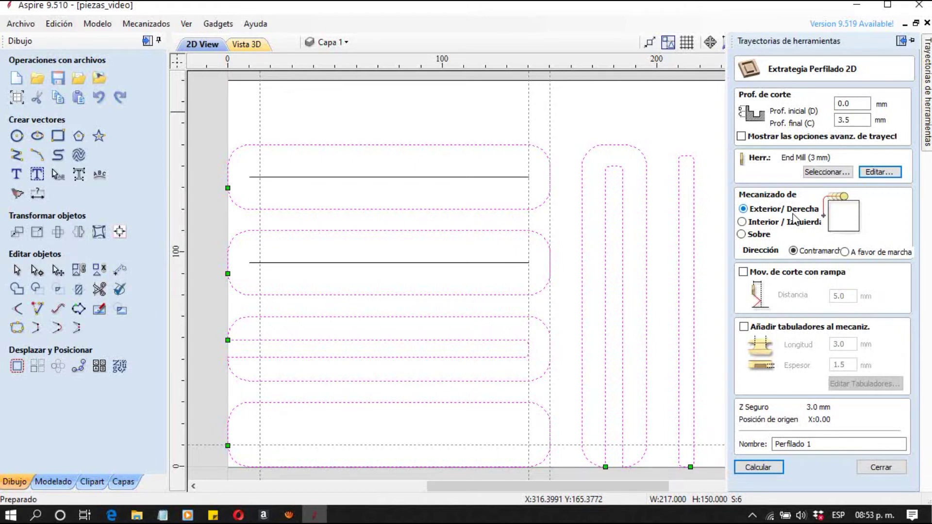
click(792, 251)
- Name the toolpath recortes_lampara and calculate it, accepting the cut through the material
drag(826, 445, 770, 444)
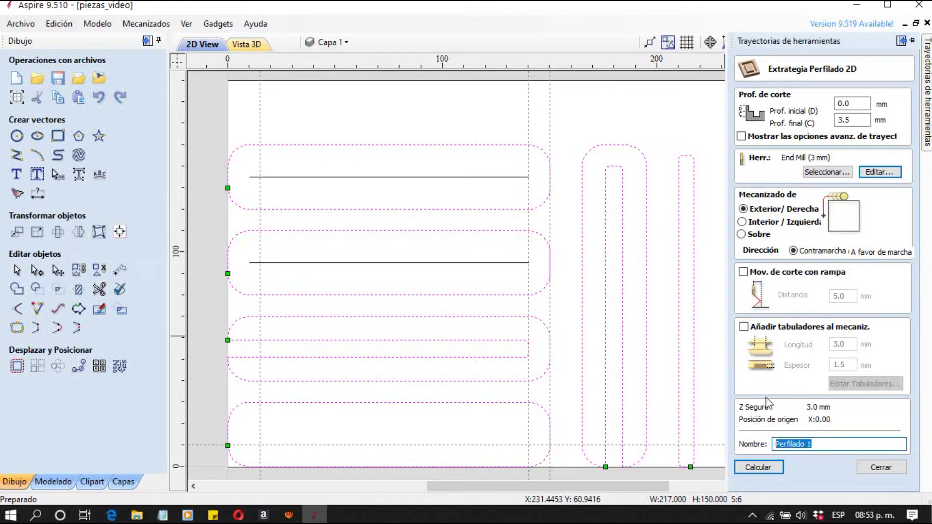
text(recortes_lampara)
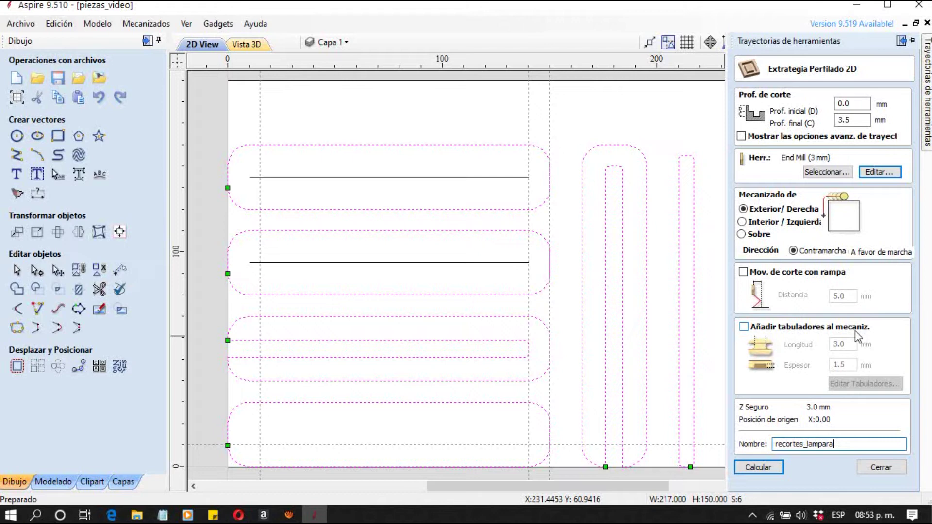
click(775, 470)
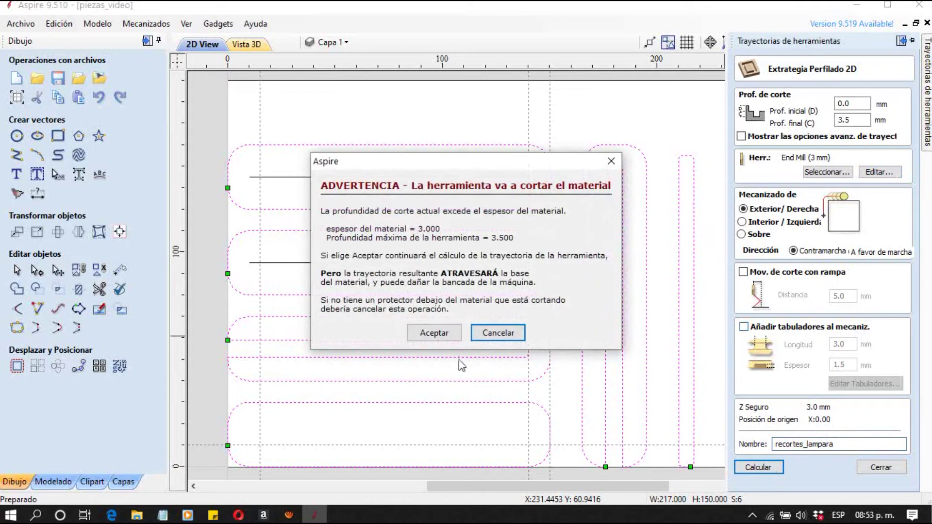
click(444, 333)
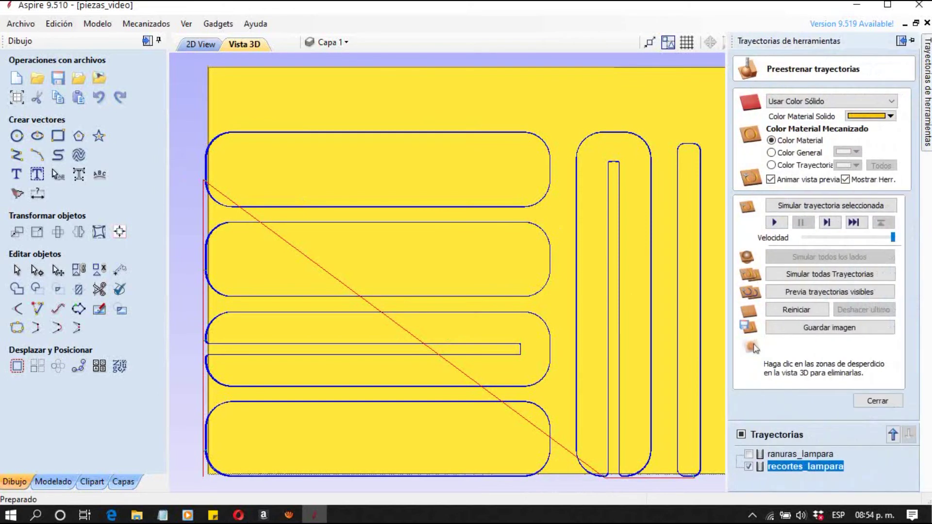
- Simulate the recortes_lampara toolpath in 3D, close the preview and return to the 2D view
click(777, 224)
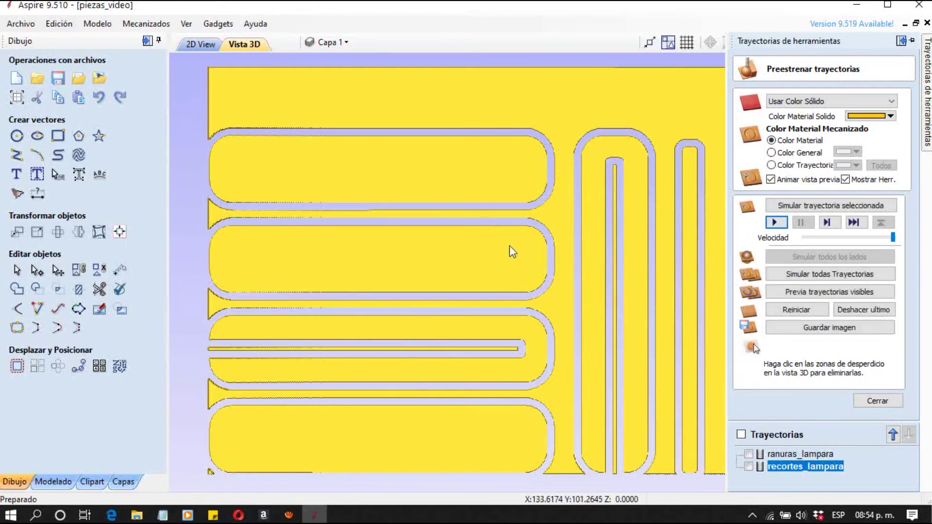
key(Escape)
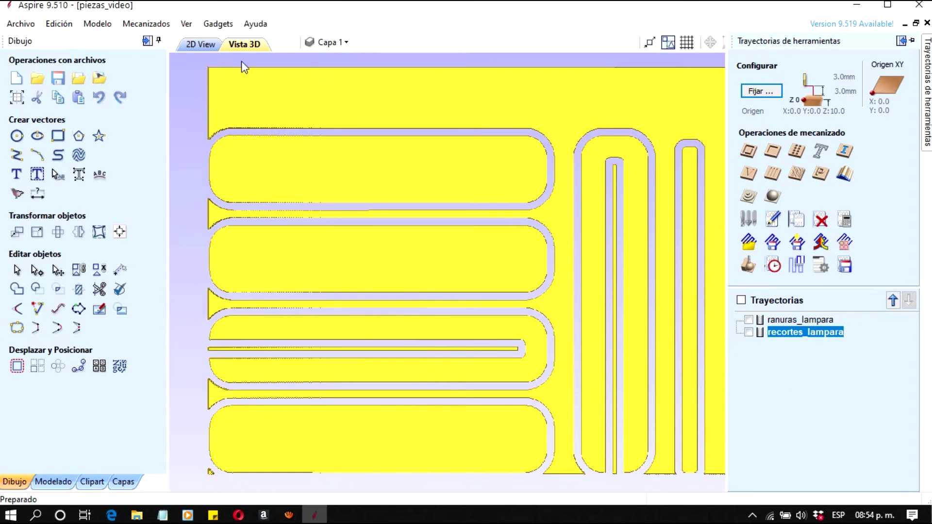
click(198, 44)
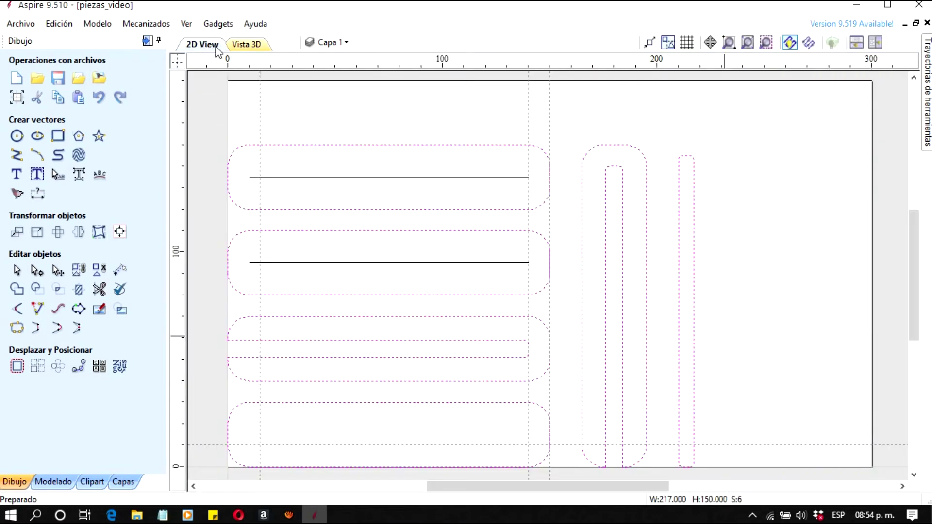
- Select the ranuras_lampara and recortes_lampara toolpaths in turn to check which vectors each one cuts
mouse_move(927, 92)
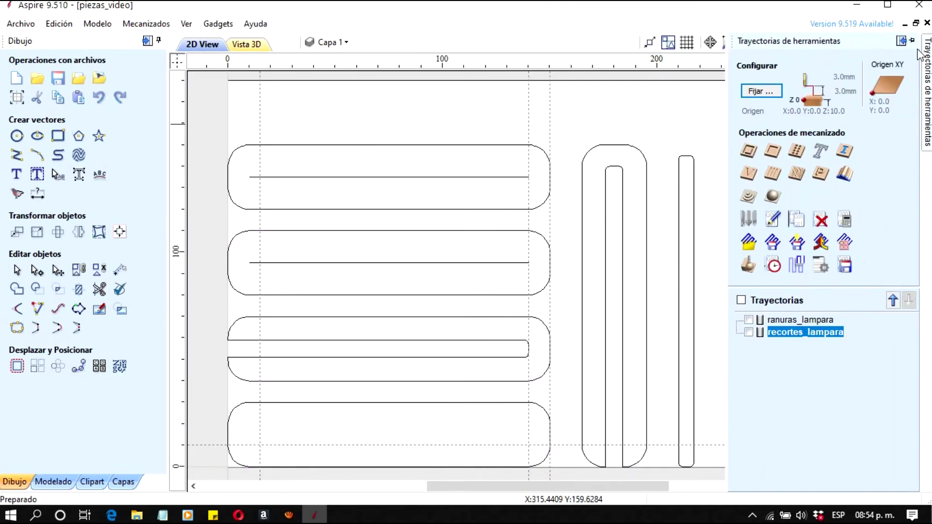
click(782, 321)
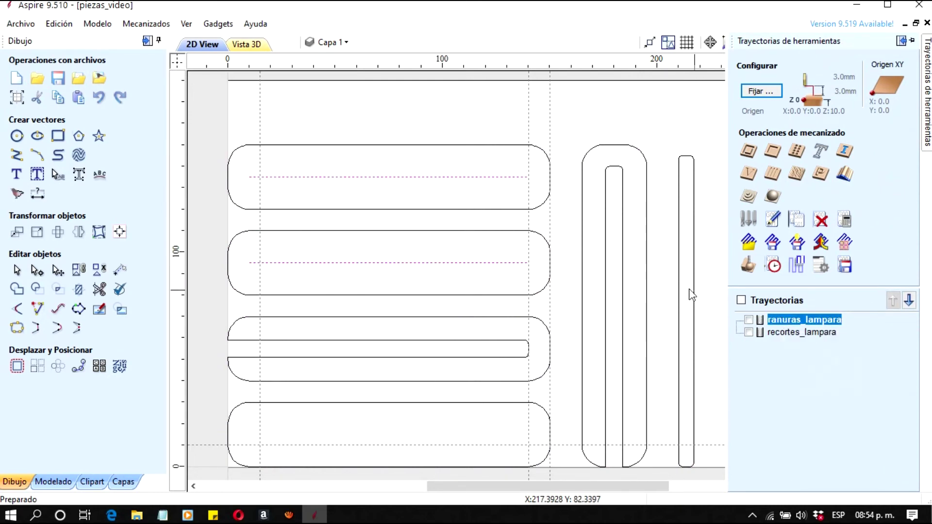
click(794, 336)
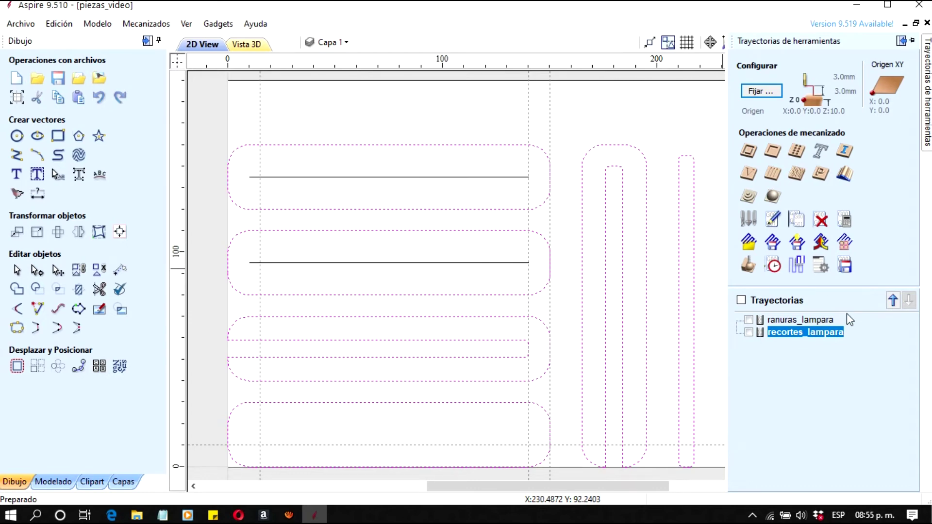
click(823, 321)
mouse_move(825, 334)
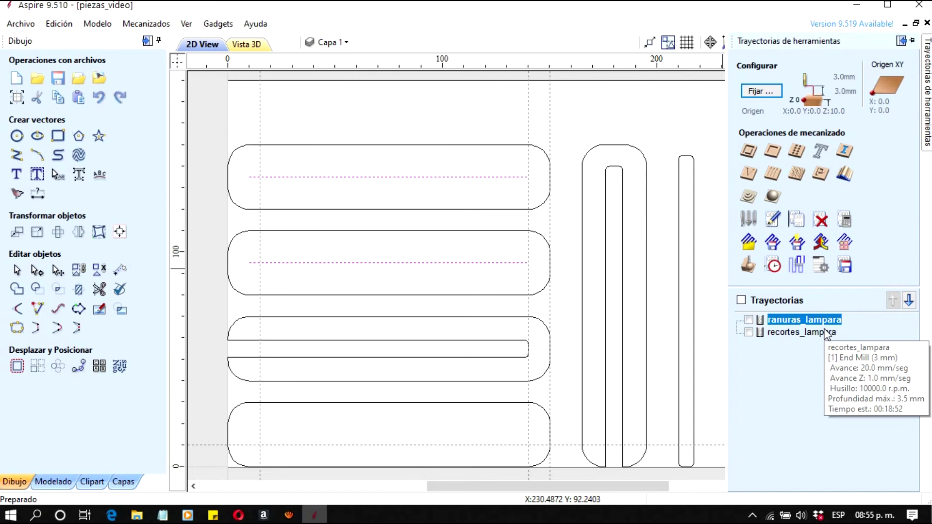
- Make both toolpaths visible in the 2D view and examine their cutting directions around the pieces and slots
click(741, 300)
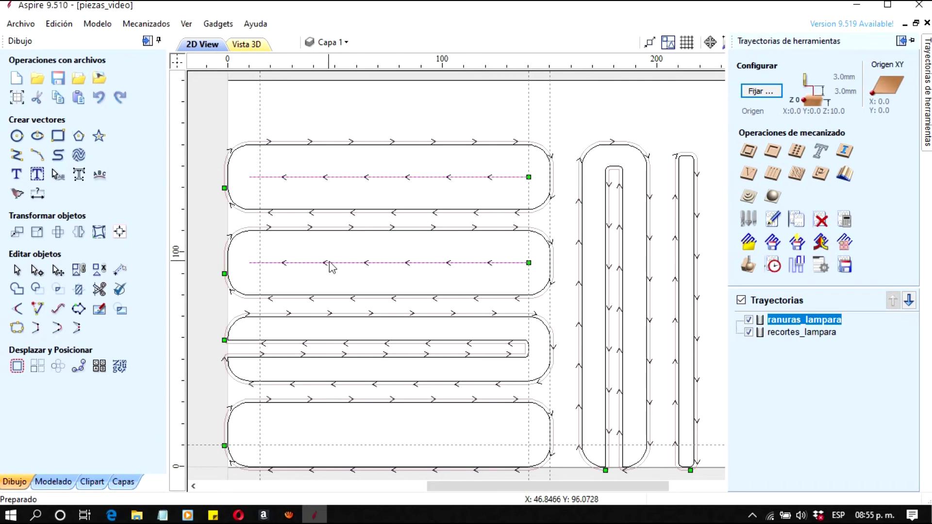
scroll(386, 185, up, 1)
scroll(386, 185, down, 1)
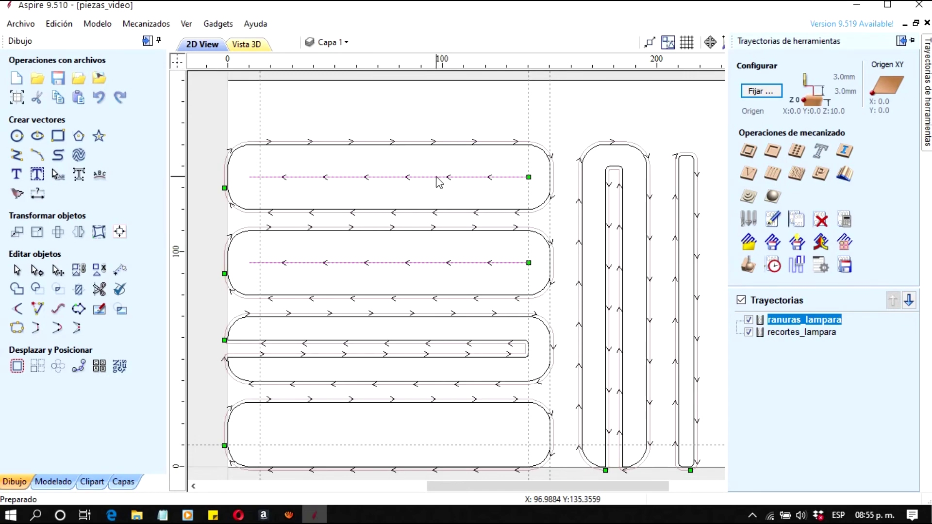
scroll(437, 182, up, 4)
scroll(460, 179, down, 3)
scroll(446, 291, up, 2)
scroll(463, 266, down, 3)
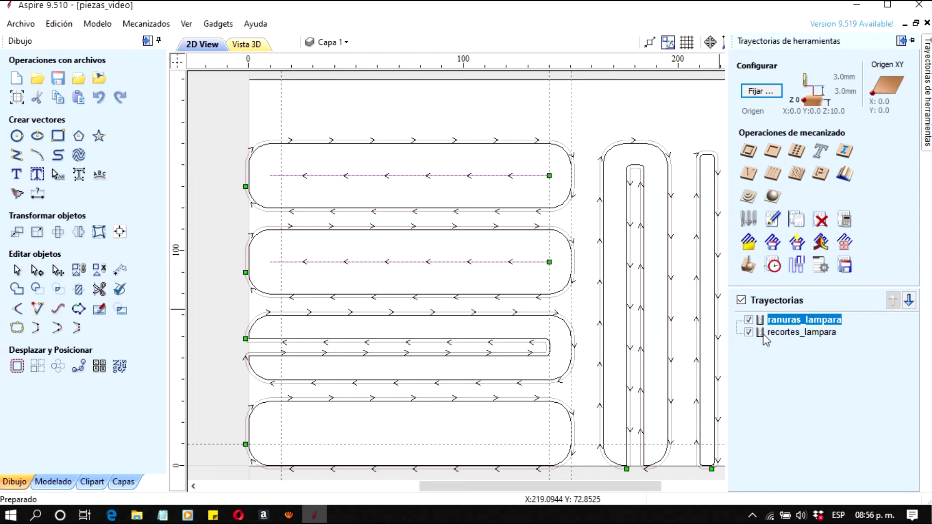
- Try placing ranuras_lampara after recortes_lampara in the cutting order, and restore it to first place
mouse_move(763, 336)
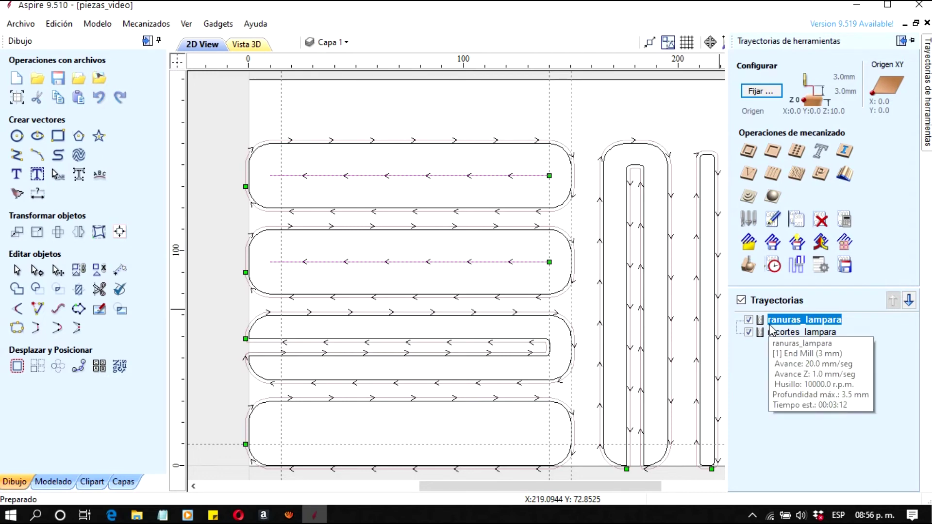
mouse_move(828, 325)
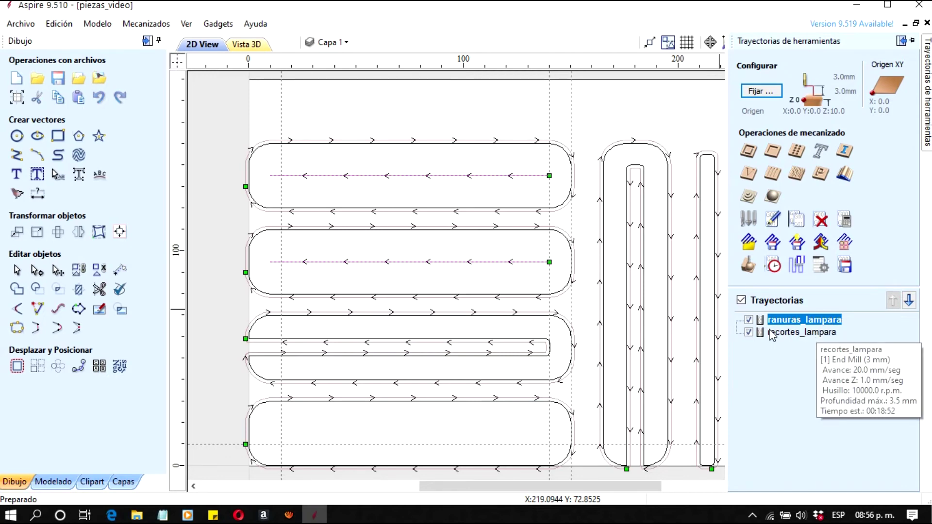
click(909, 301)
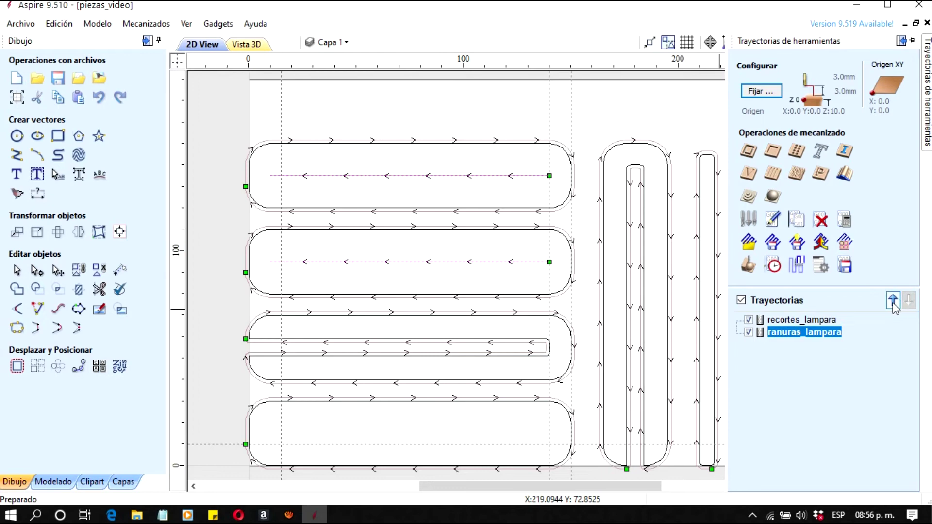
click(893, 301)
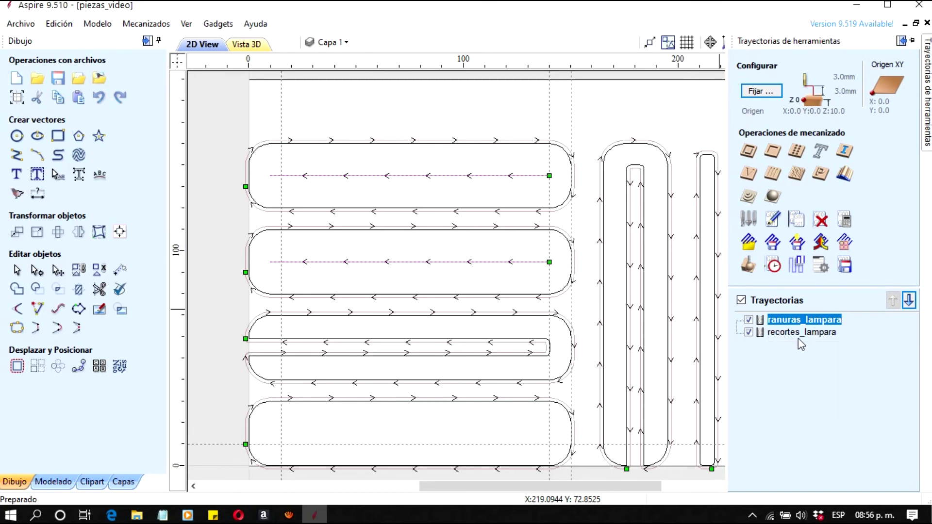
- Open the toolpath saving options and keep the Grbl (mm) (*.gcode) postprocessor after checking the available ones
click(845, 270)
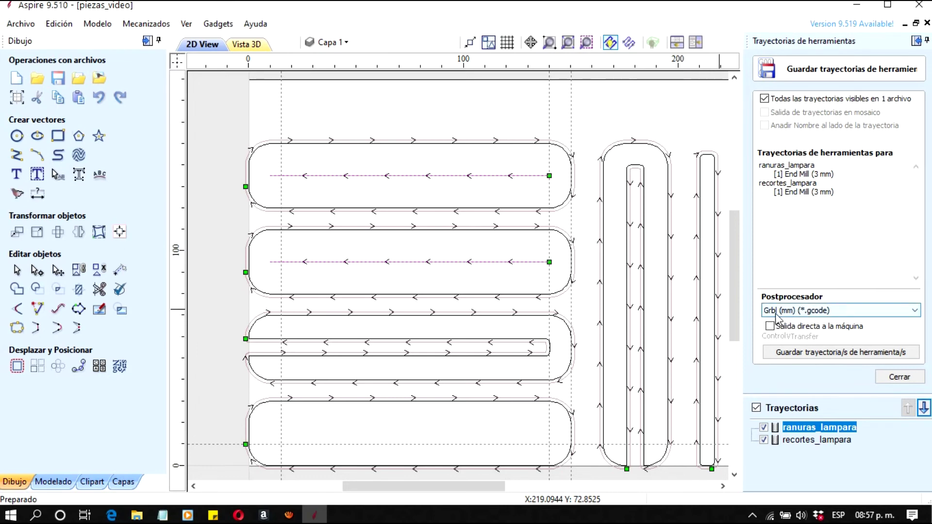
click(821, 310)
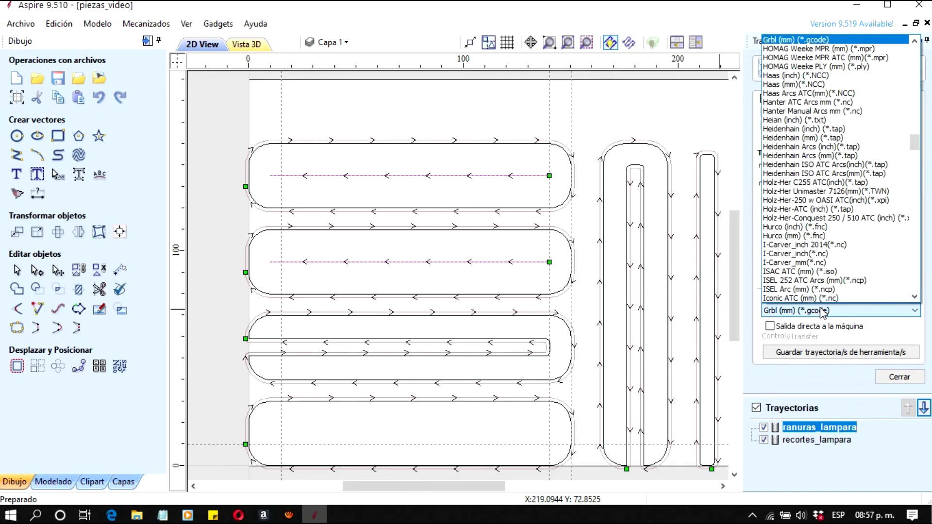
scroll(831, 180, up, 3)
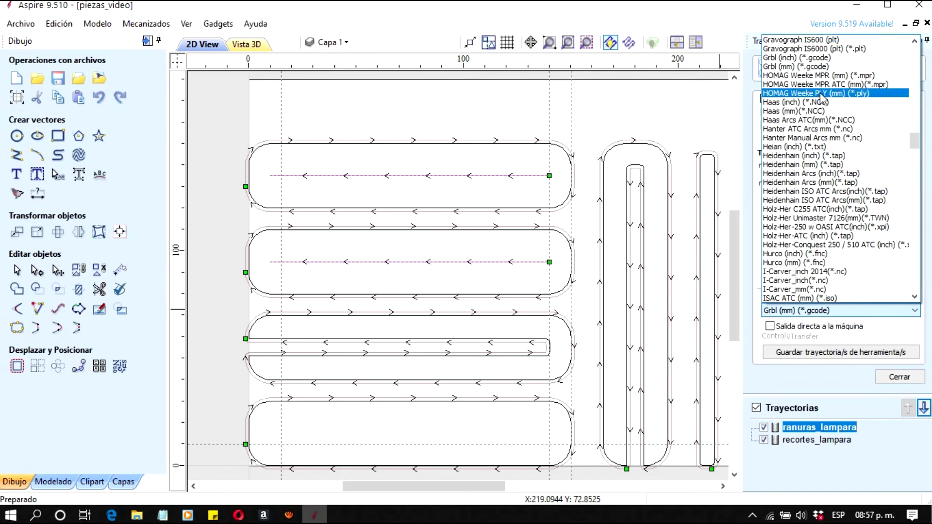
scroll(847, 86, up, 2)
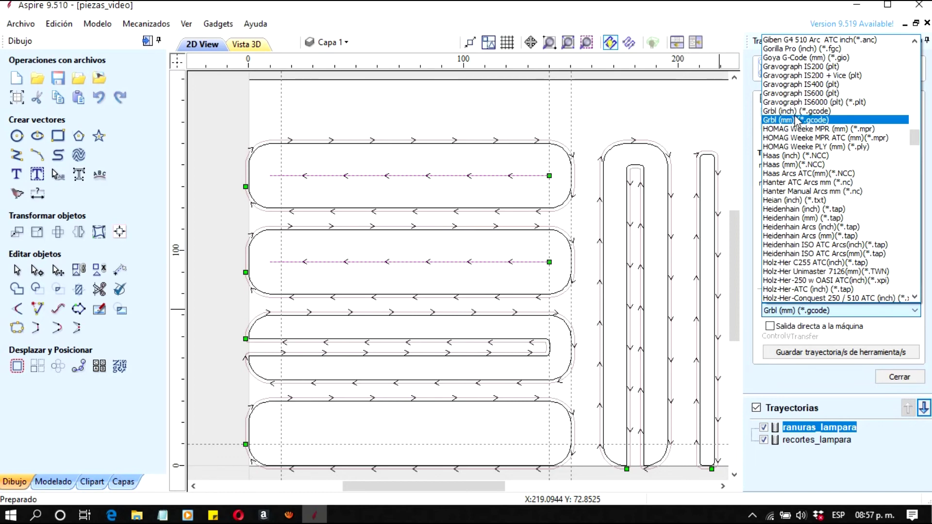
click(800, 315)
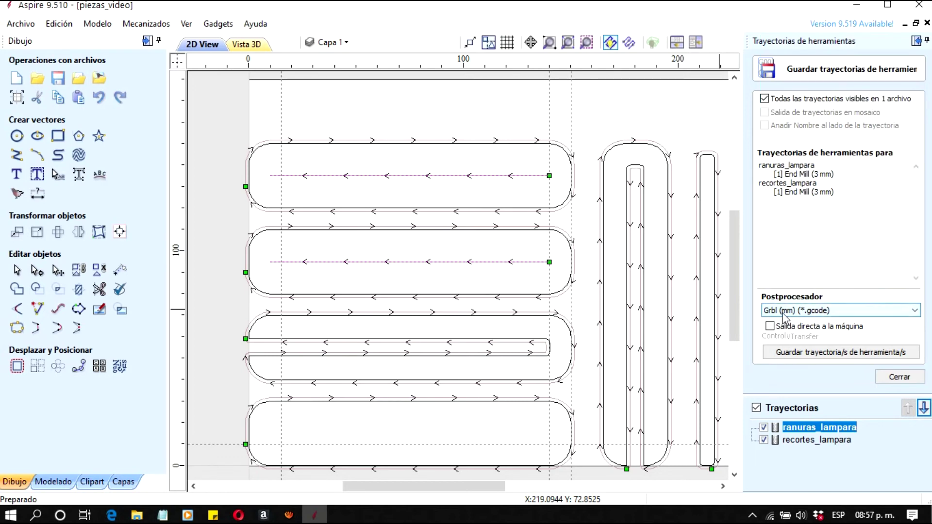
- Save both toolpaths to one G-code file named LAMPARA_video and close the saving options
click(828, 353)
key(BackSpace)
text(LAMPARA_VIDEO)
key(BackSpace)
key(BackSpace)
key(BackSpace)
key(BackSpace)
key(BackSpace)
text(video)
click(814, 485)
click(900, 378)
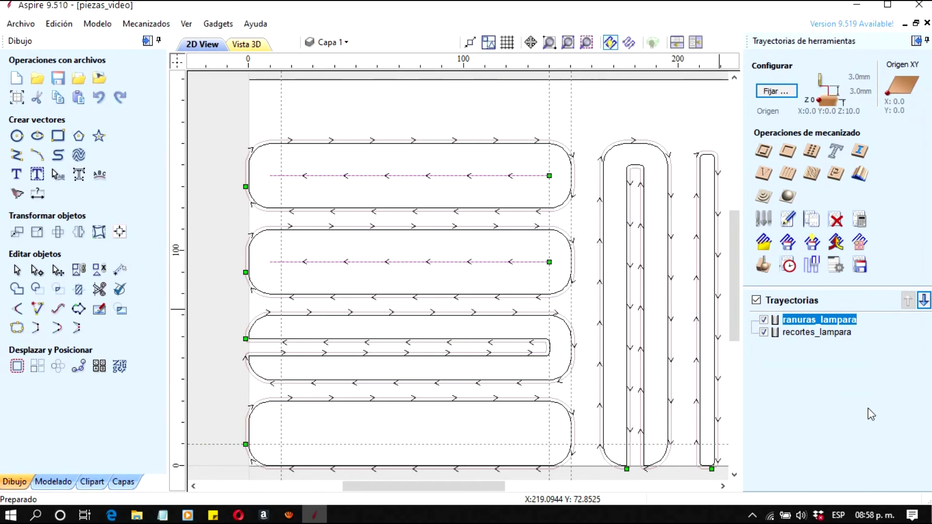
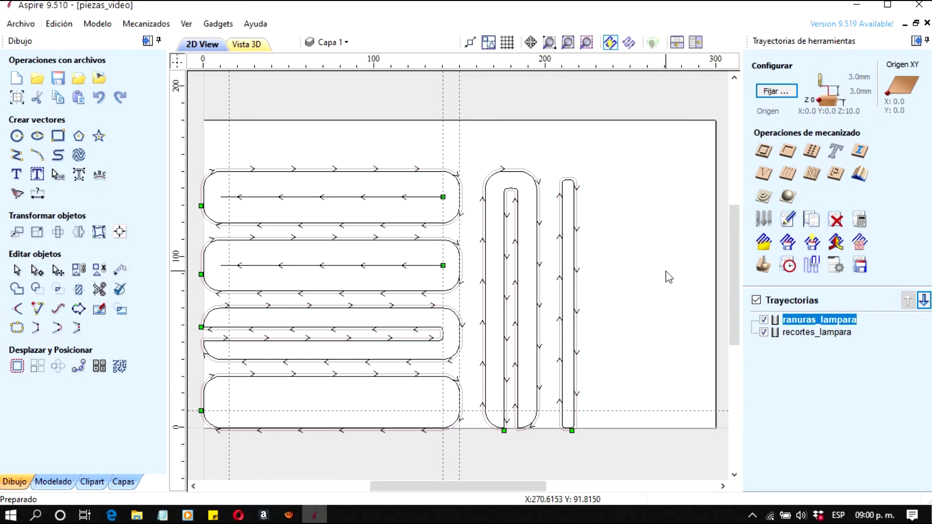
- Switch to File Explorer and launch ugsplatform64.exe from the bin folder of ugsplatform in UGS_v2.0
key(alt+Tab)
key(Tab)
double_click(154, 160)
double_click(155, 154)
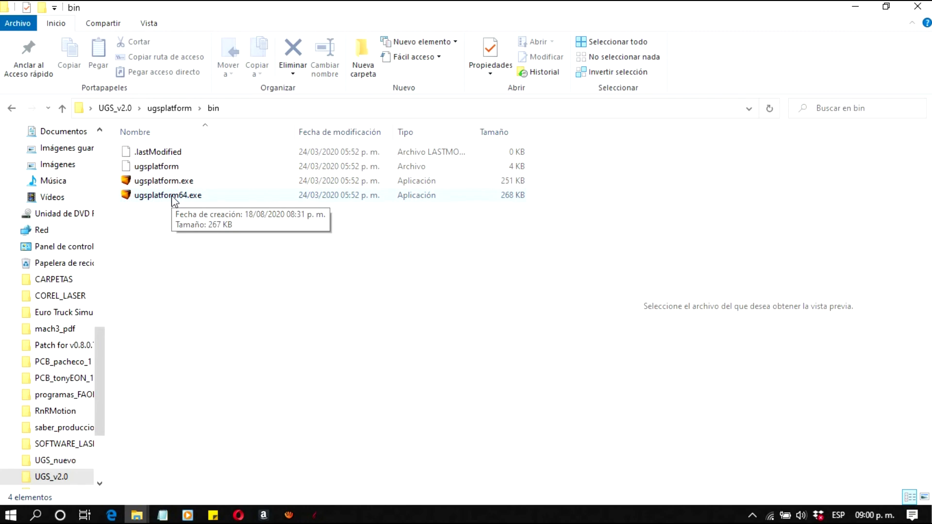
double_click(167, 195)
click(508, 328)
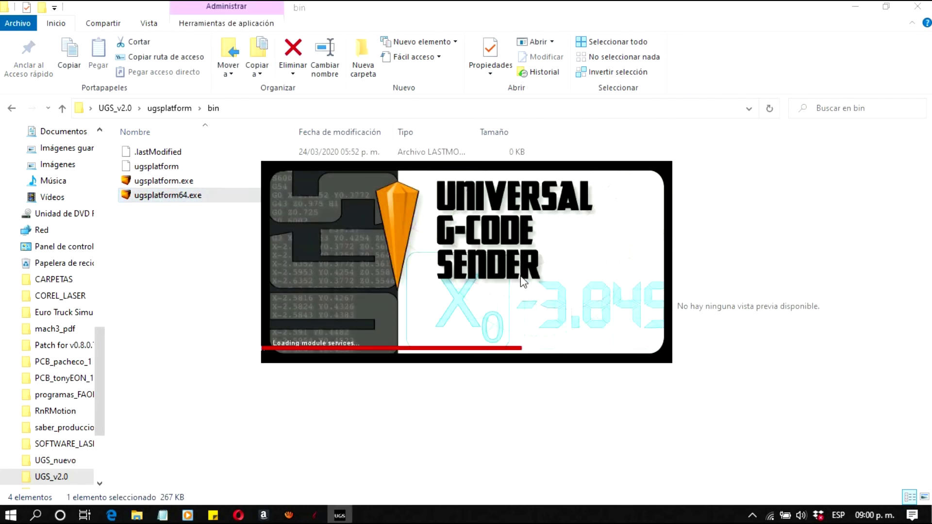
- Refresh the list of available serial ports for the machine connection
key(Return)
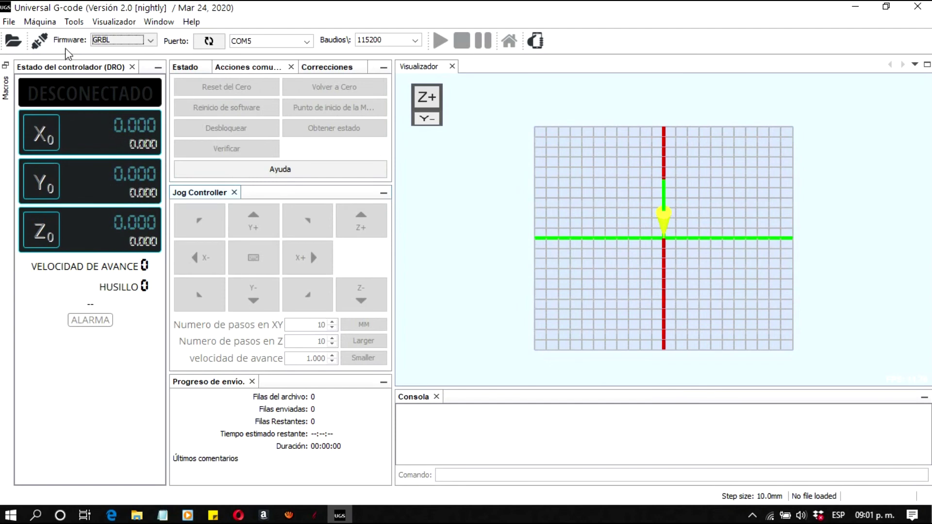
click(209, 41)
click(208, 41)
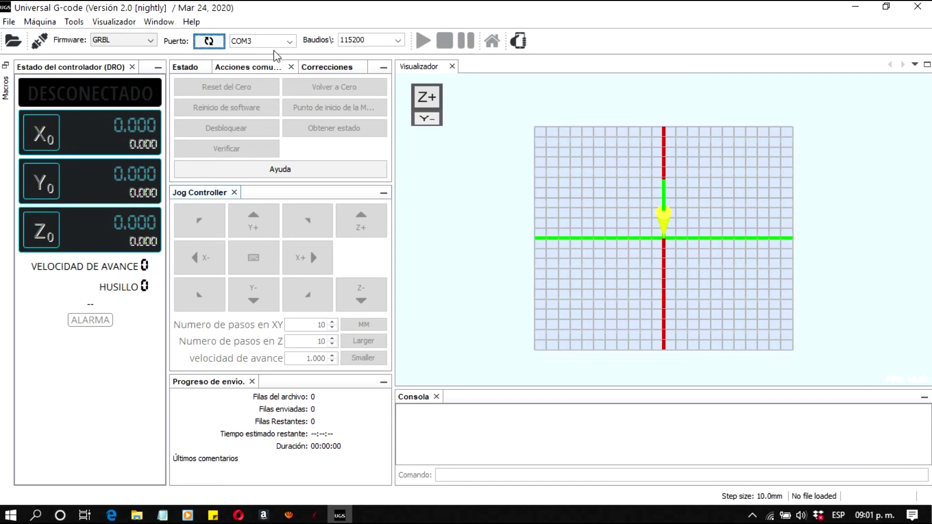
- Check the available serial ports and keep COM3 selected
click(291, 42)
click(290, 41)
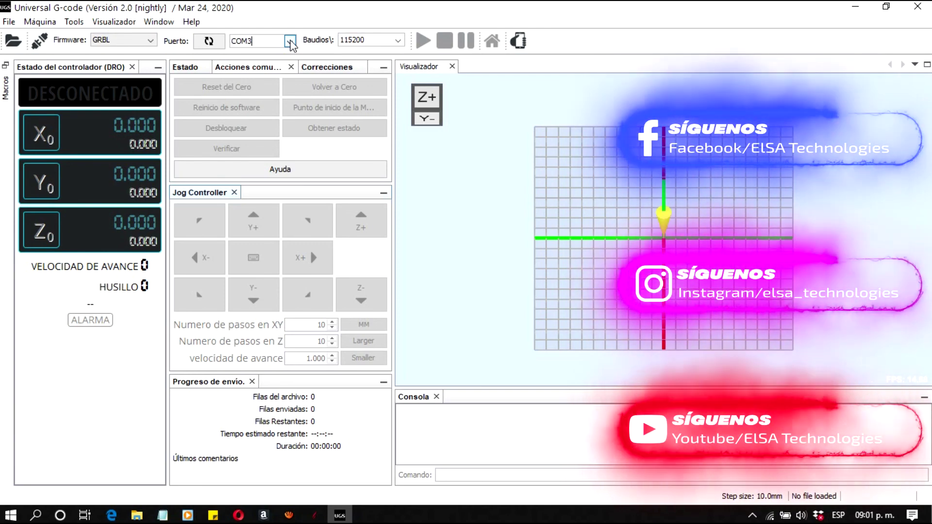
click(290, 42)
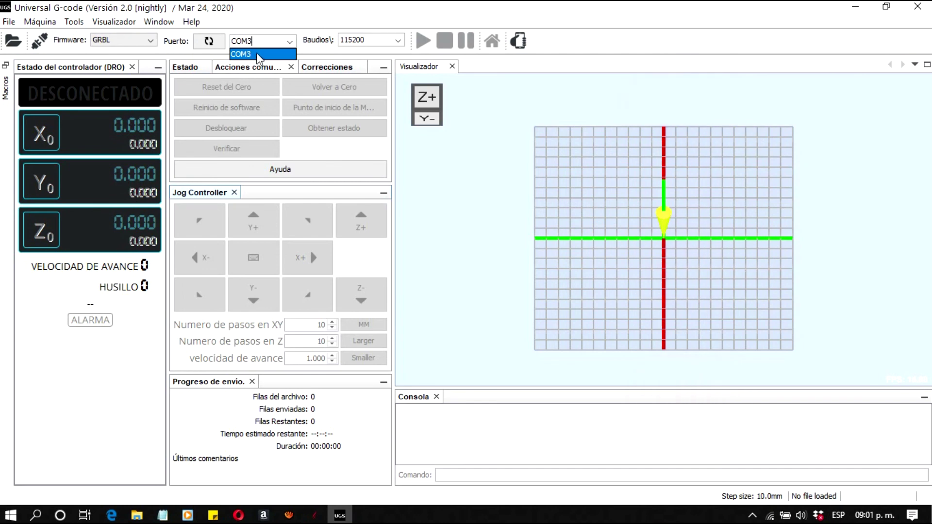
click(306, 46)
click(290, 41)
click(290, 44)
click(290, 43)
click(291, 44)
click(289, 43)
click(316, 41)
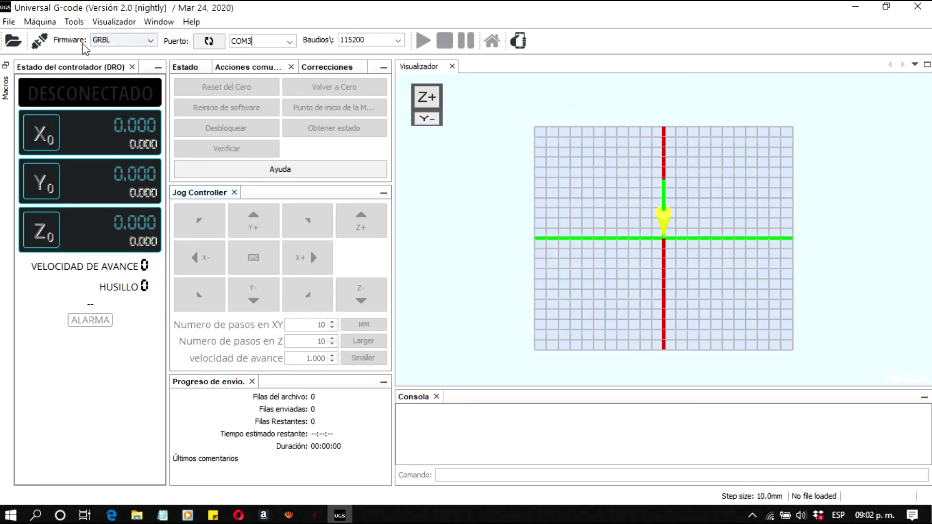
- Keep GRBL as the firmware and connect to the machine on COM3 at 115200 baud
click(154, 42)
click(154, 41)
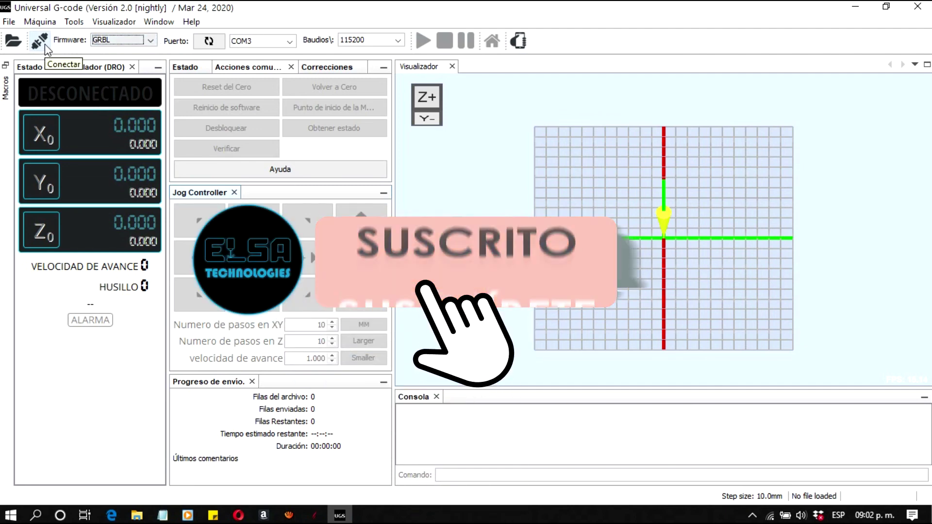
click(41, 43)
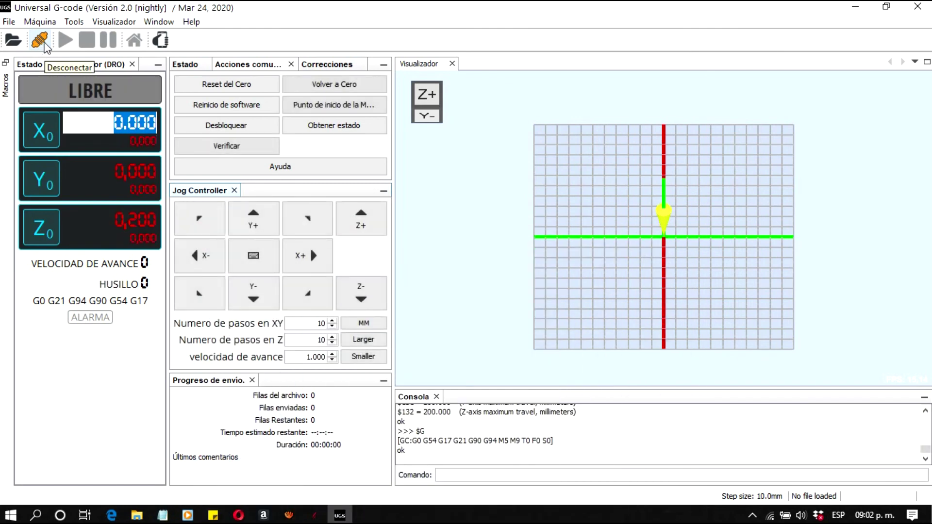
click(253, 262)
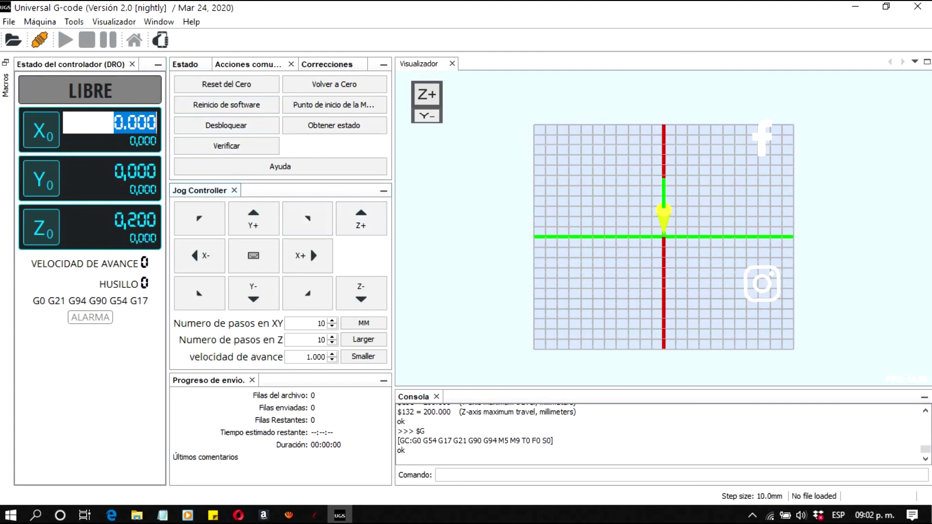
- Load LAMPARA_video.gcode from the lampara_acrilico_laser_taladro folder
click(13, 40)
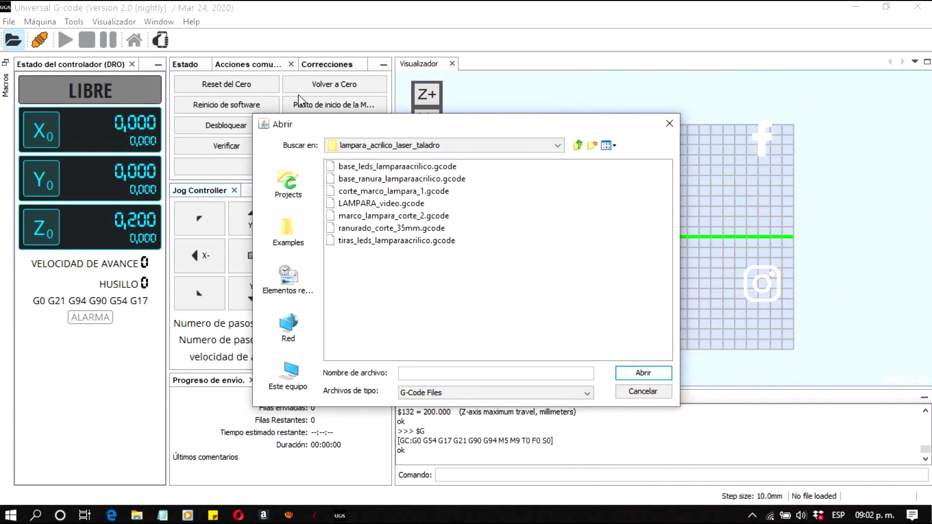
click(384, 205)
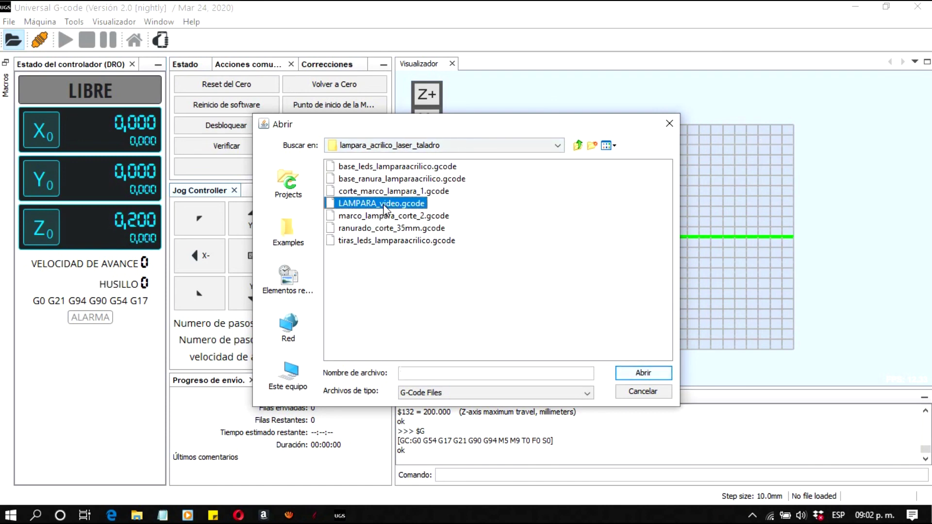
click(637, 374)
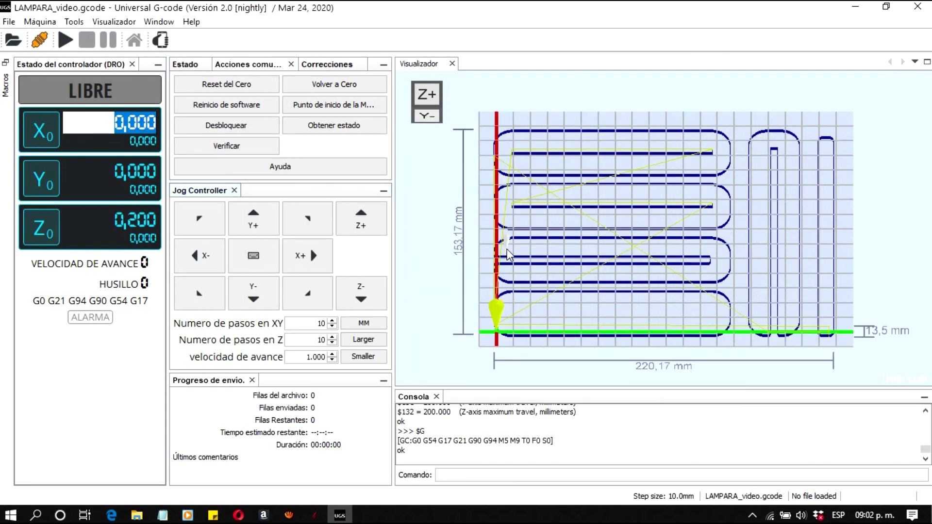
- Examine the loaded lamp toolpaths in the visualizer, from the overall layout down to the individual cutting passes
drag(589, 251, 608, 238)
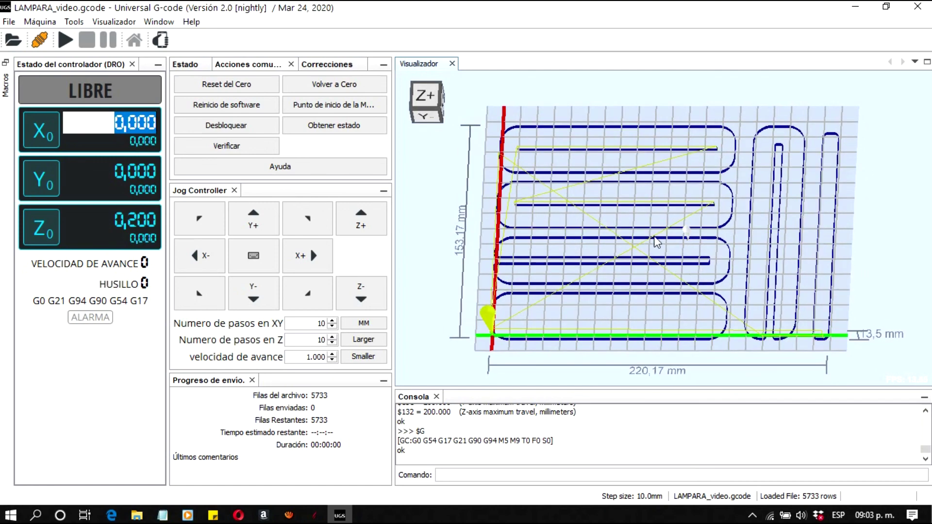
scroll(597, 181, down, 5)
scroll(675, 231, up, 6)
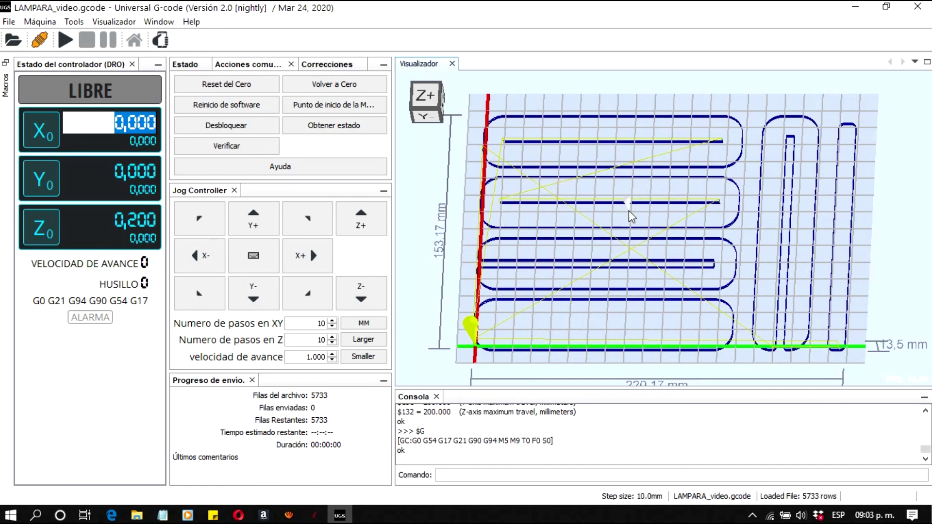
scroll(628, 211, up, 2)
scroll(623, 199, up, 1)
scroll(622, 171, up, 1)
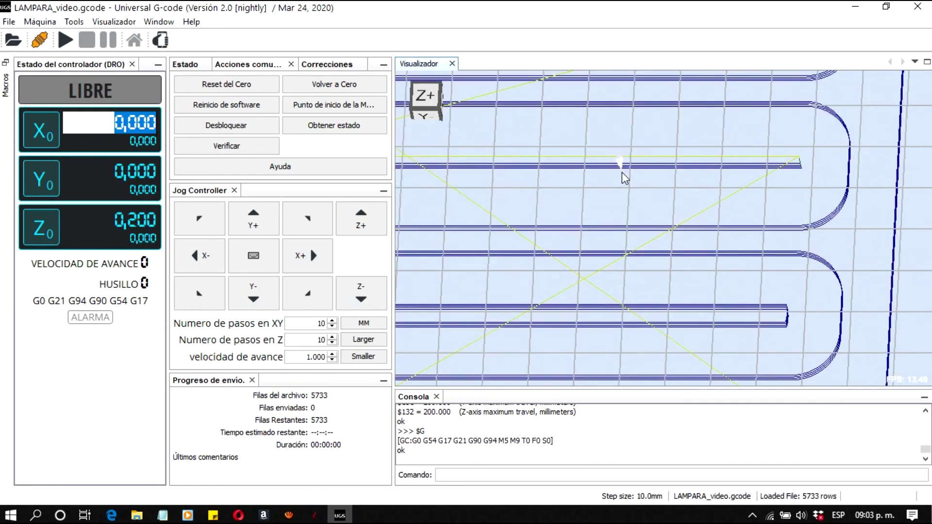
scroll(672, 249, up, 1)
scroll(667, 255, up, 2)
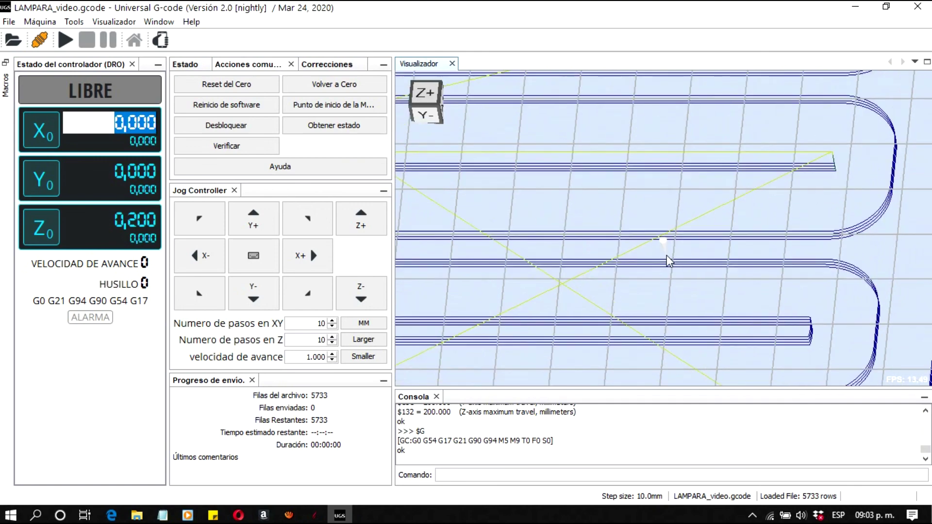
scroll(666, 255, up, 2)
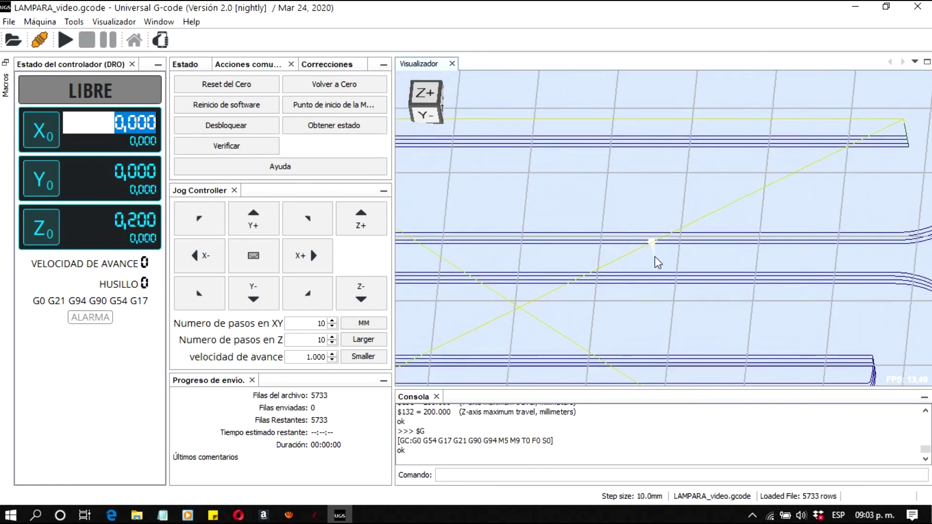
scroll(655, 256, up, 1)
scroll(653, 264, down, 5)
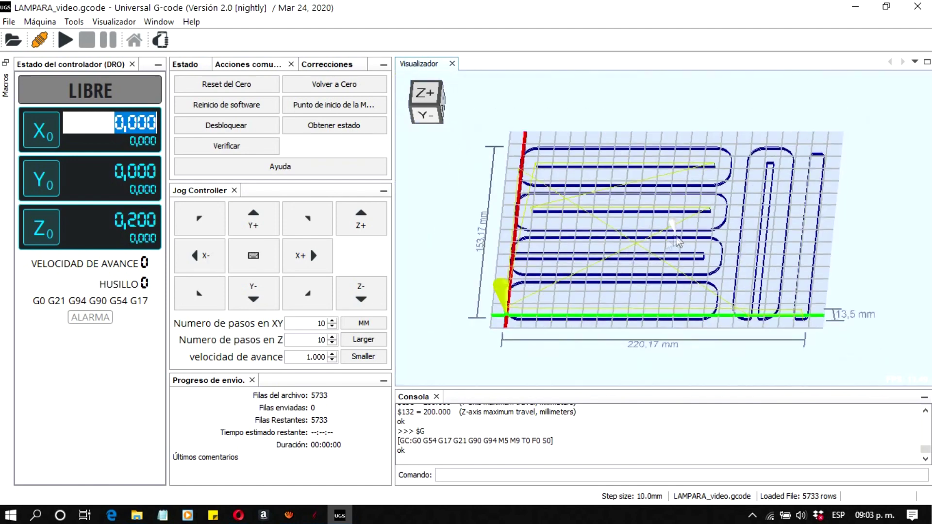